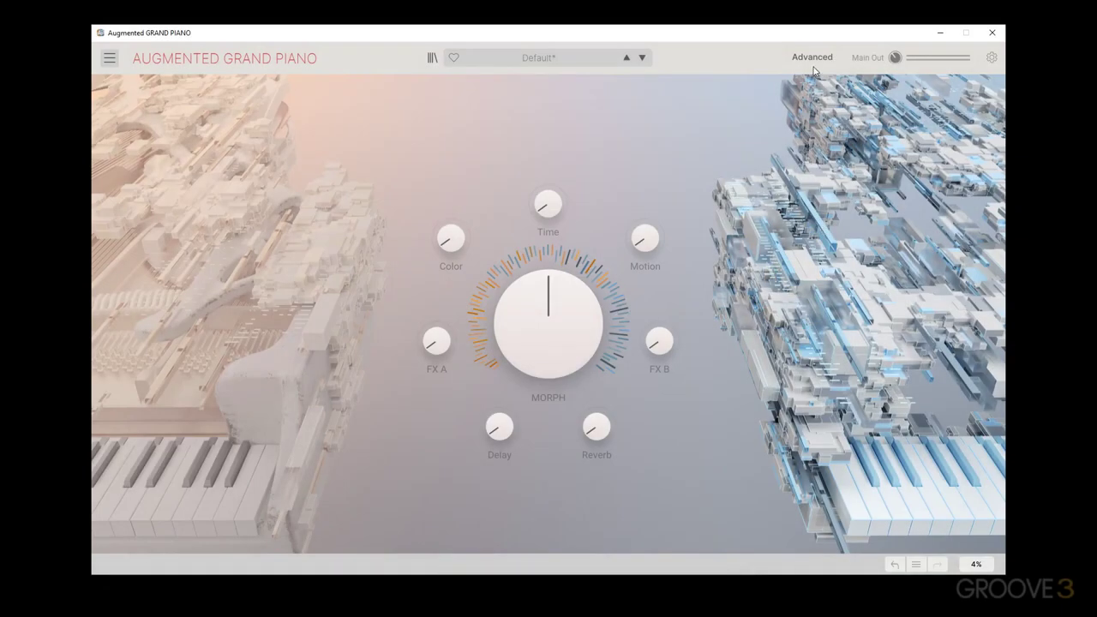
Open the Advanced view with Layer A samplers, Layer B synths and their filters
left_click(812, 58)
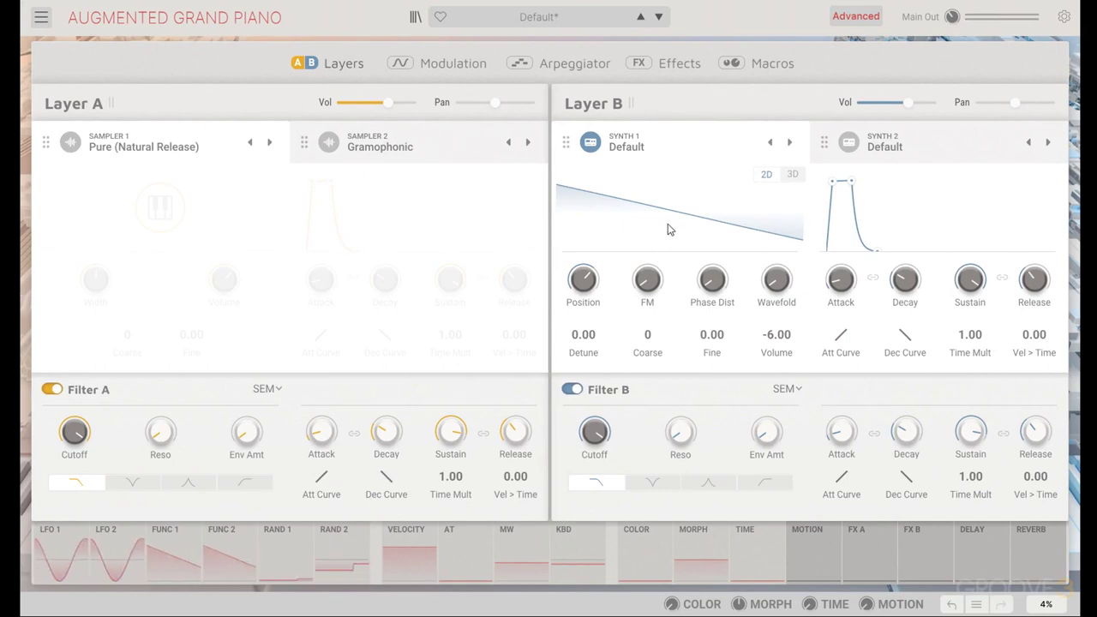
Show the Effects page and check the slot 2 effect list without changing it
left_click(680, 69)
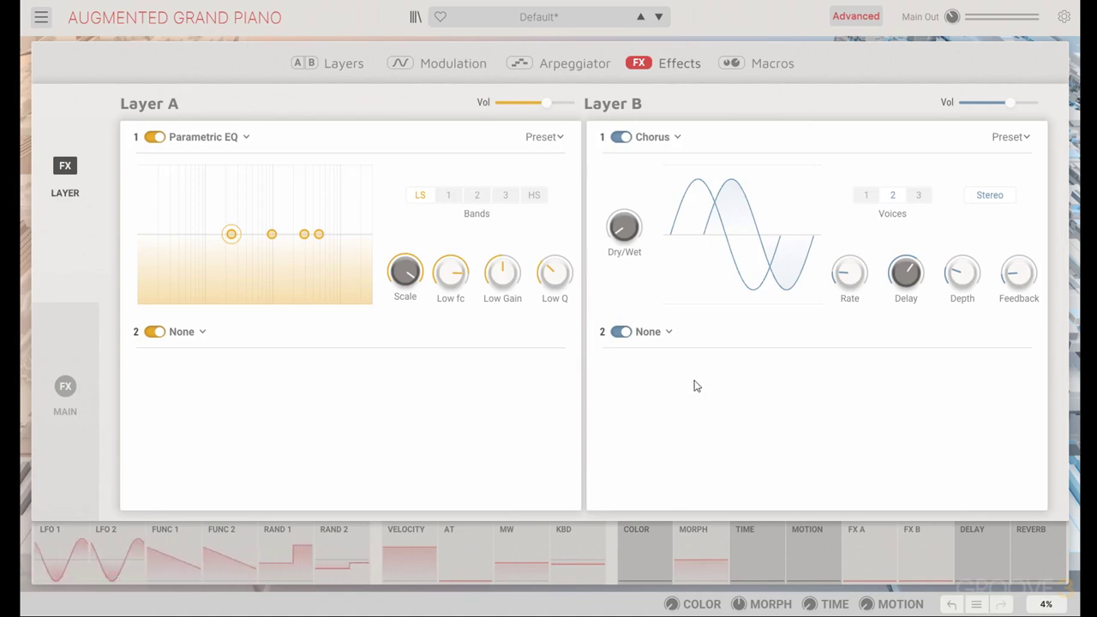
left_click(189, 336)
left_click(189, 336)
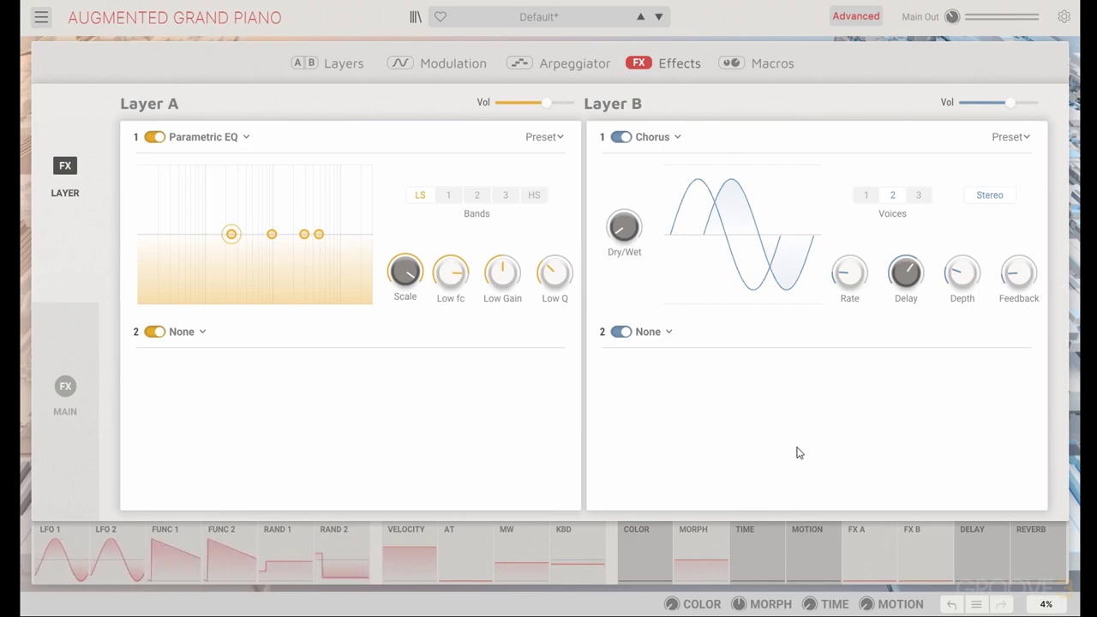
left_click(60, 433)
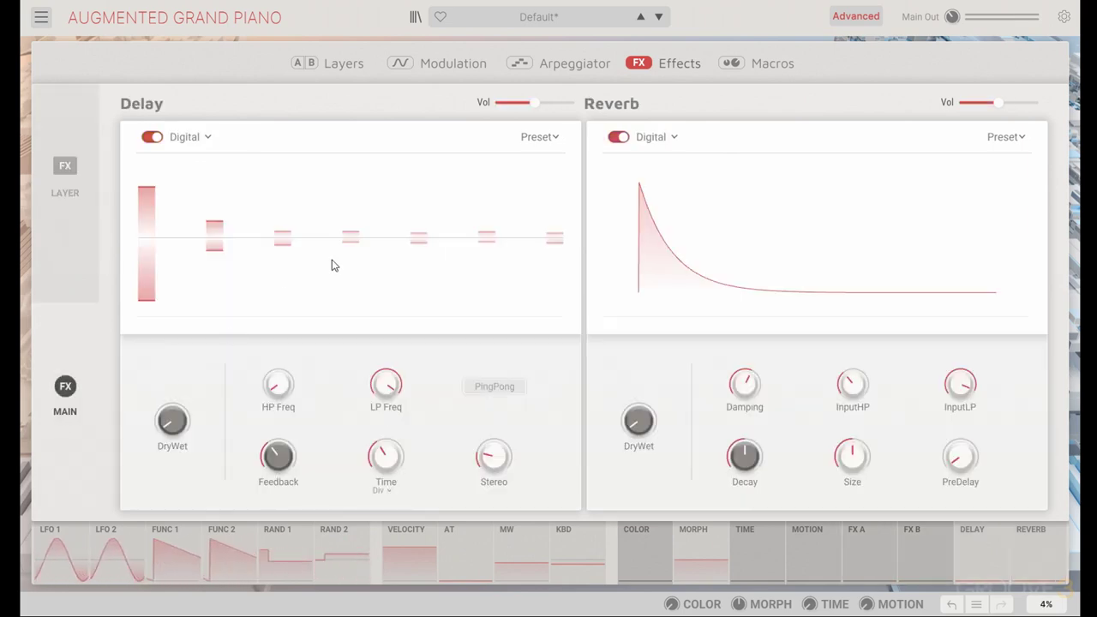
left_click(206, 144)
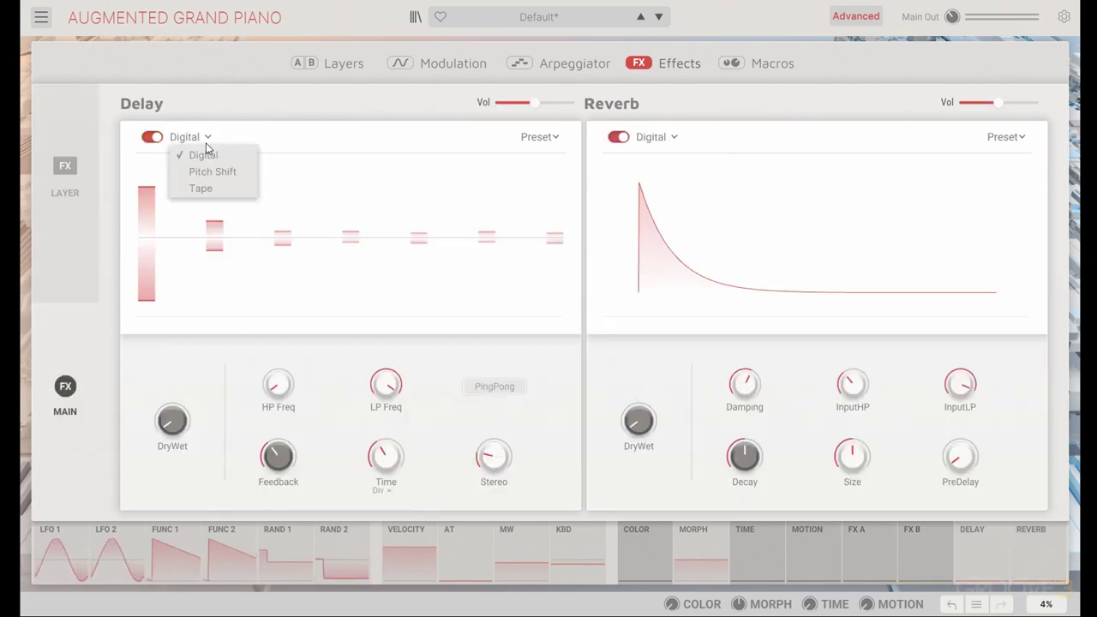
left_click(752, 132)
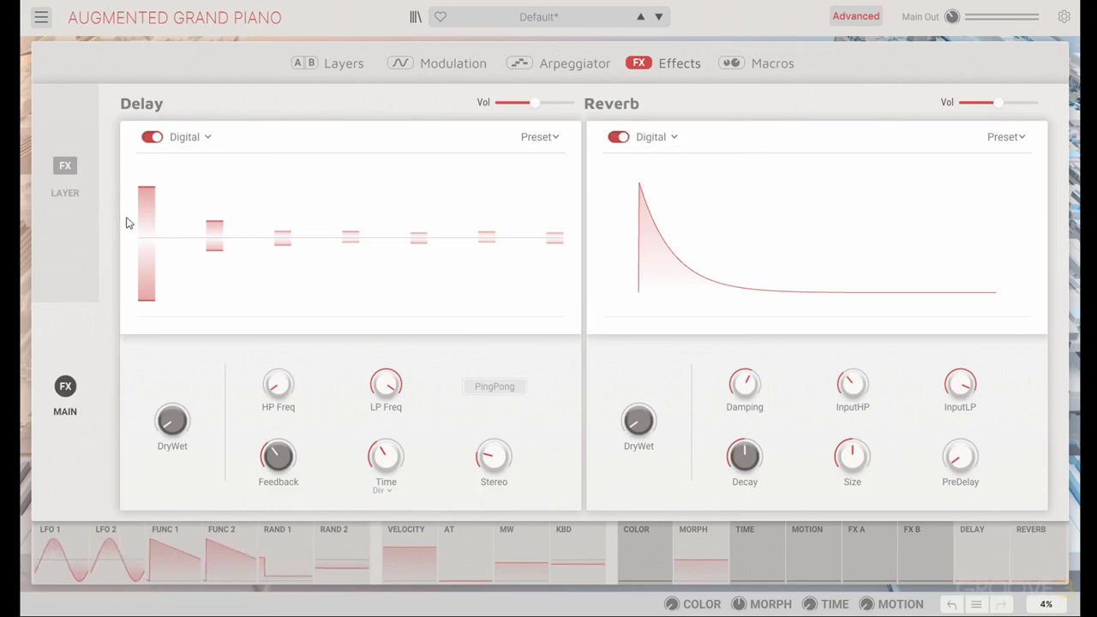
left_click(96, 207)
left_click(94, 443)
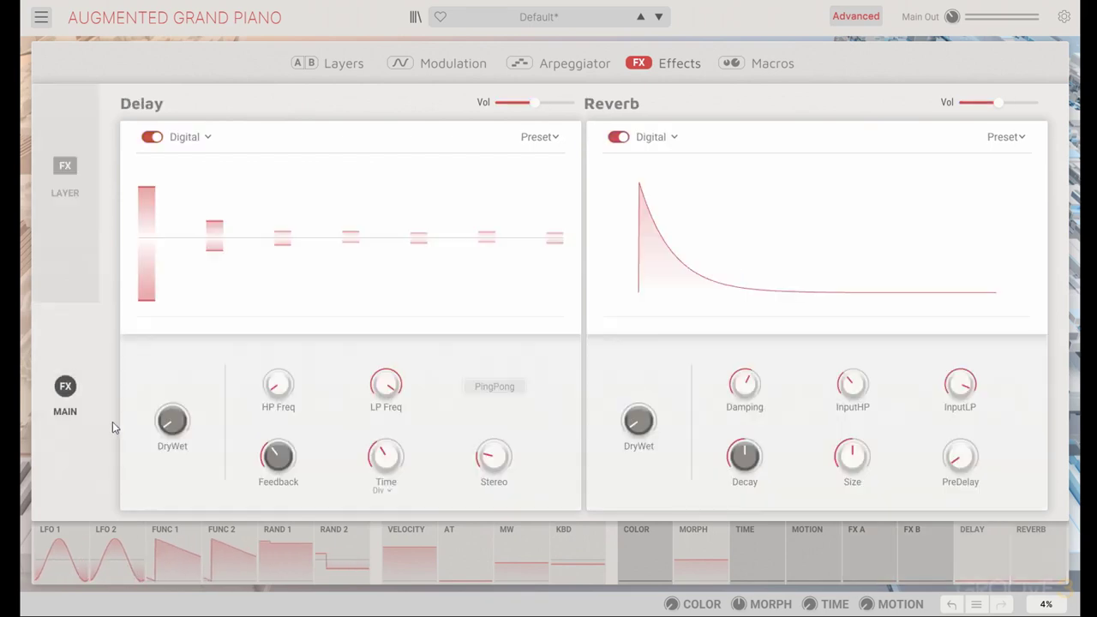
mouse_move(673, 421)
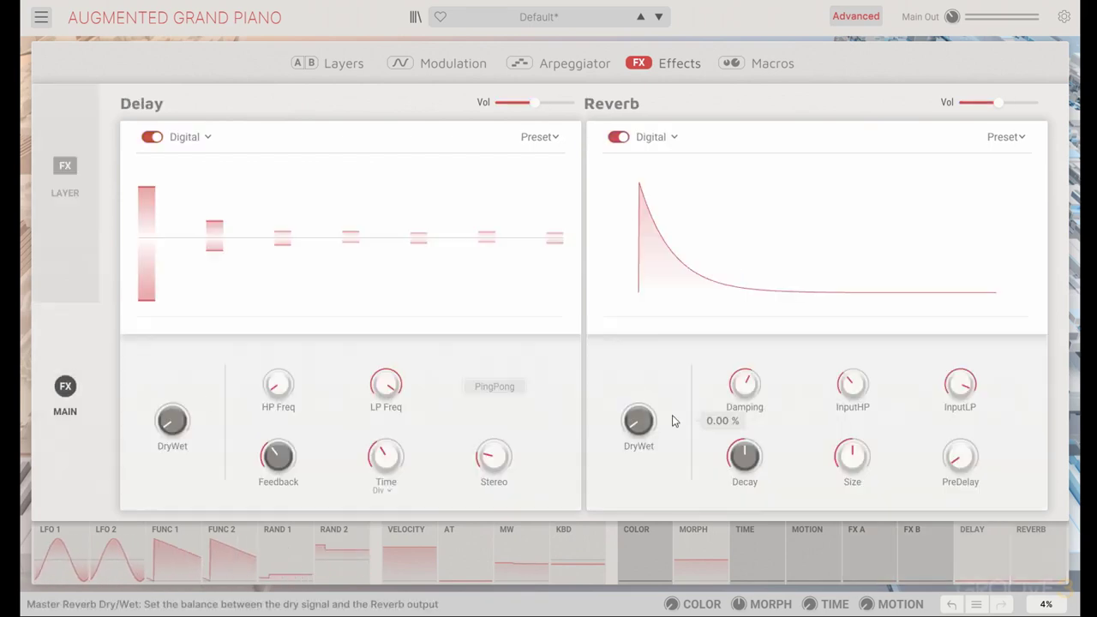
Return to the Layer A/B effects and clear Layer B's first slot from Chorus to None
left_click(77, 220)
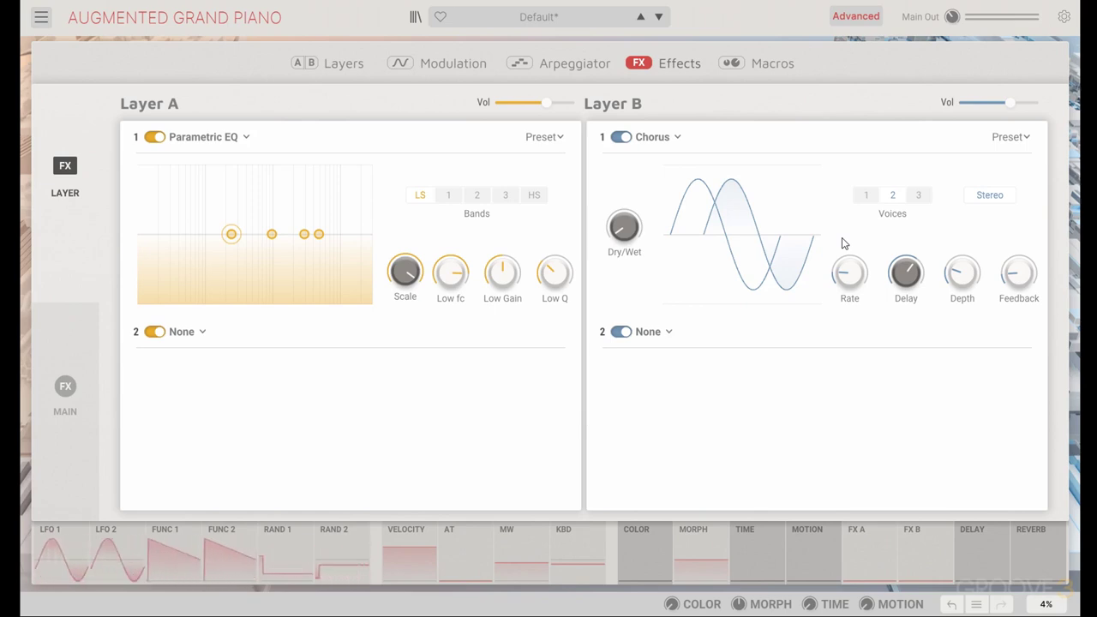
left_click(678, 138)
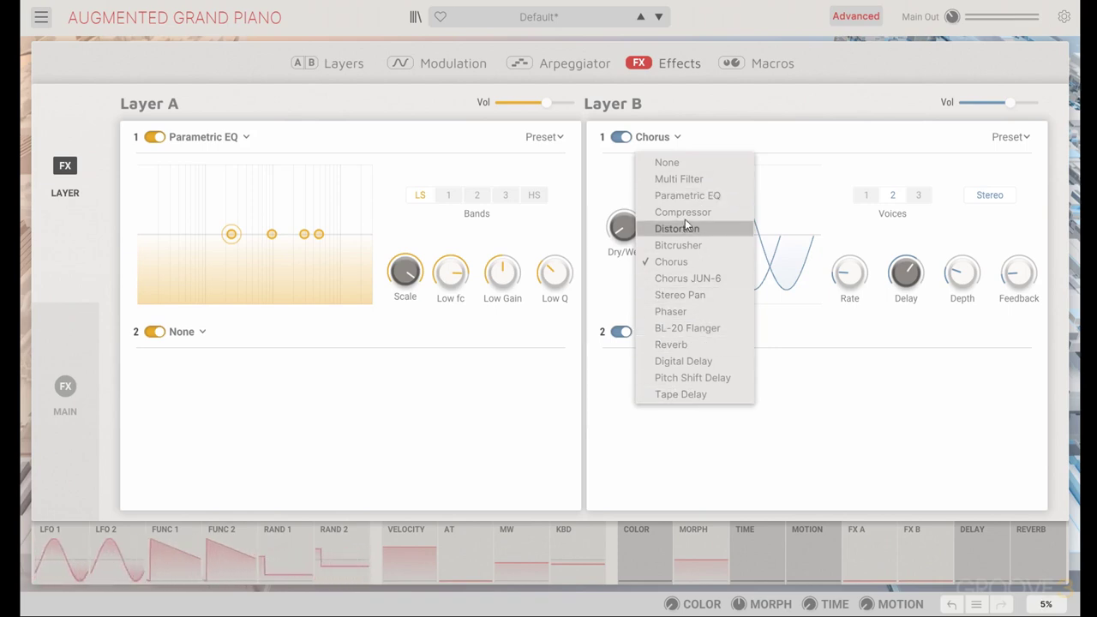
left_click(693, 163)
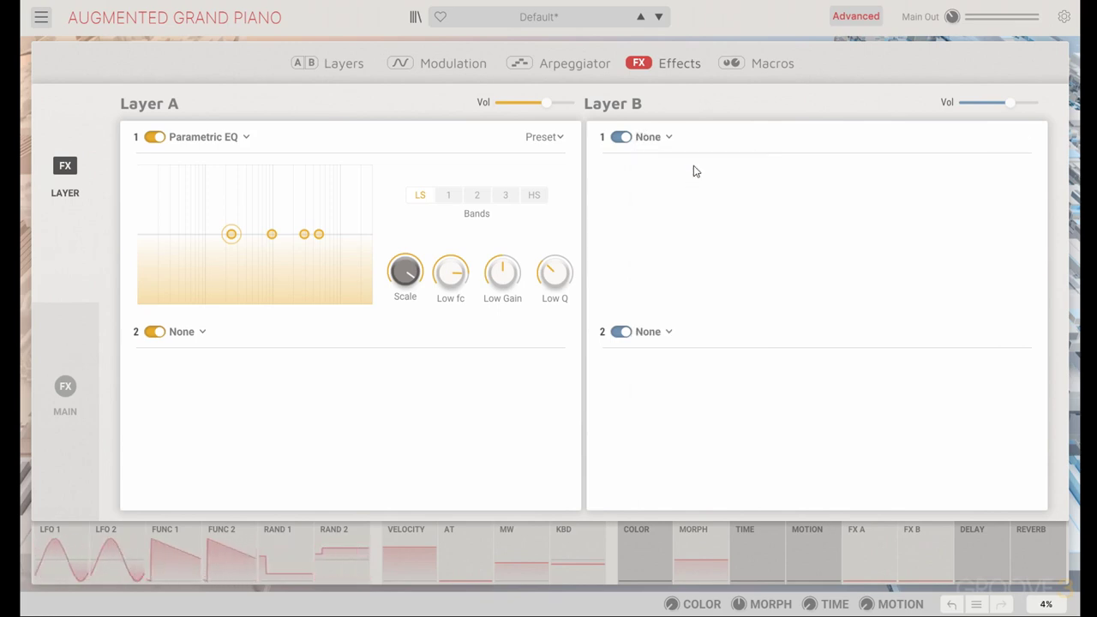
left_click(661, 141)
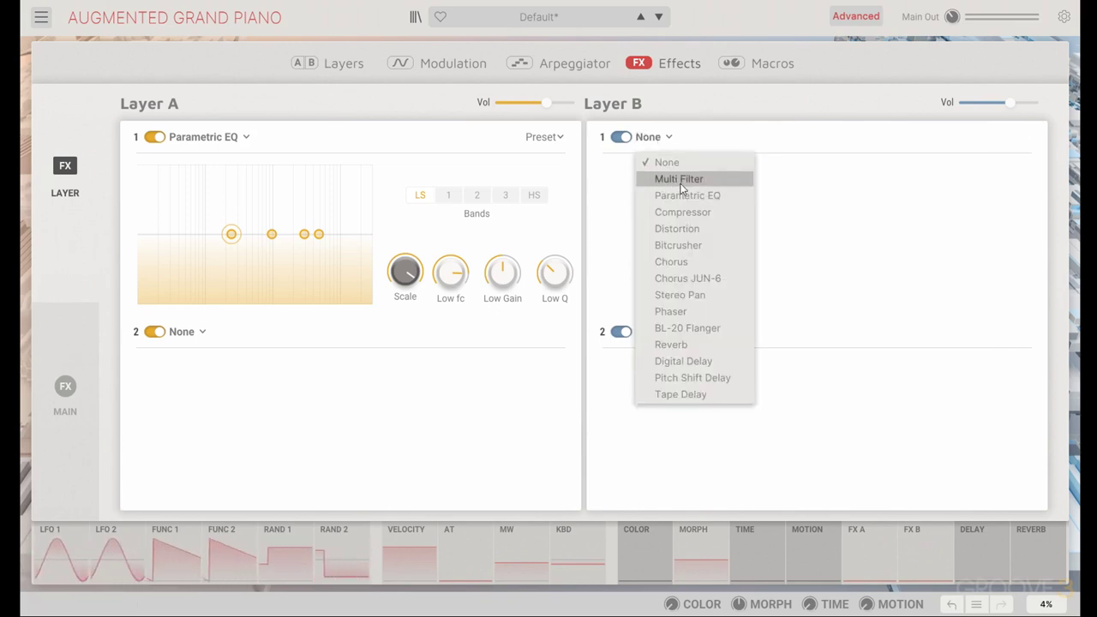
Load a Multi Filter into Layer B's first slot and toggle its power off and on
left_click(681, 179)
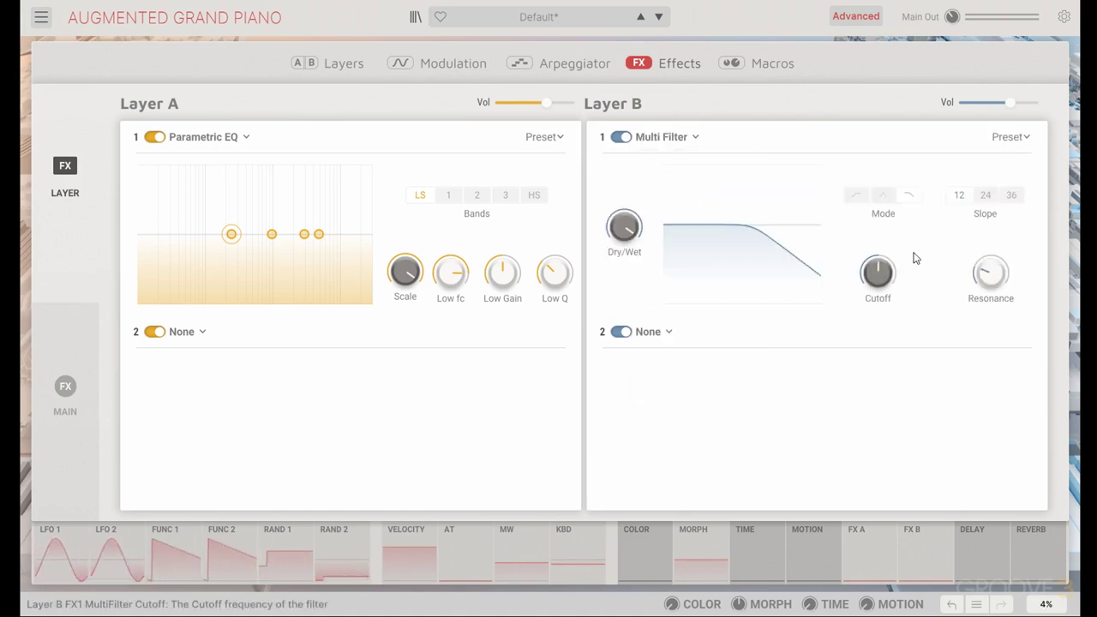
left_click(621, 137)
left_click(621, 137)
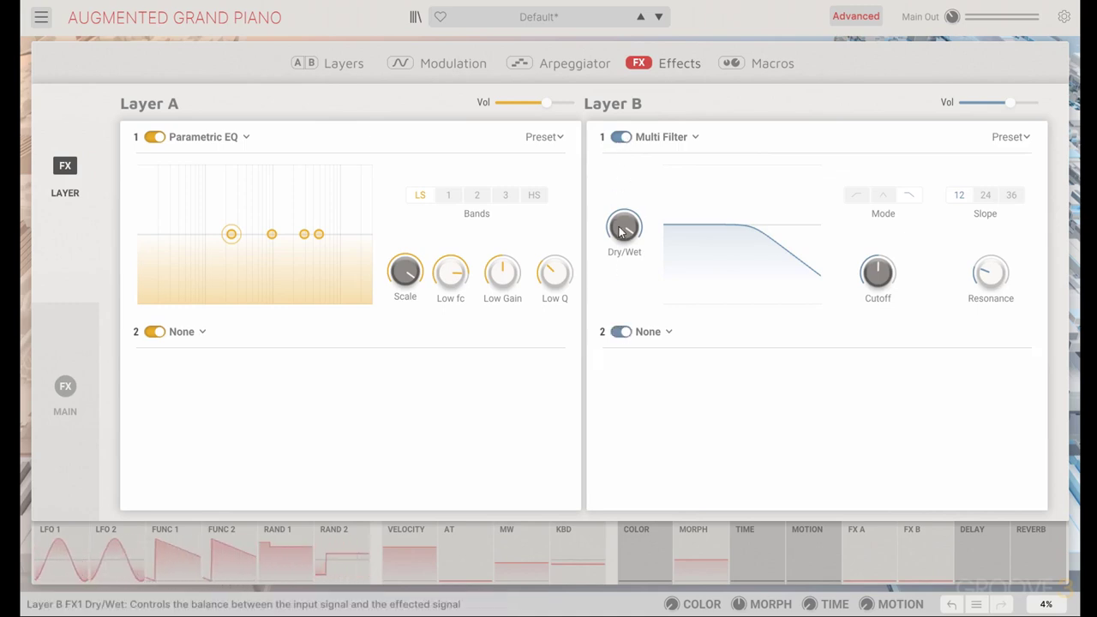
Lower the Multi Filter dry/wet mix to 22% and look at its preset list
mouse_move(622, 231)
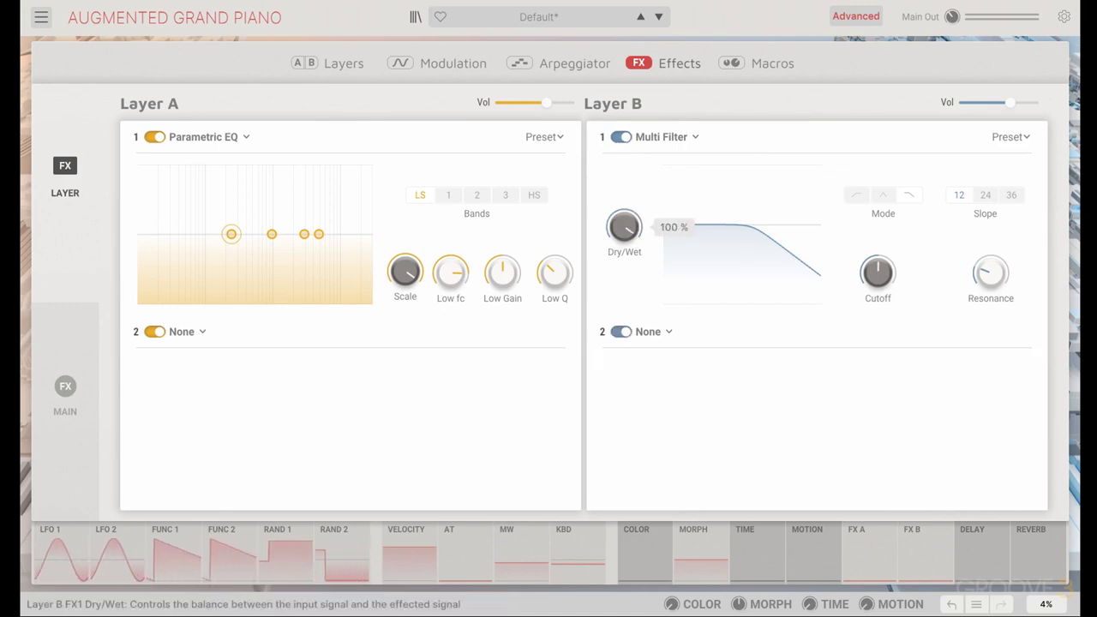
mouse_move(632, 249)
left_mouse_down()
mouse_move(622, 225)
mouse_move(623, 233)
left_mouse_up()
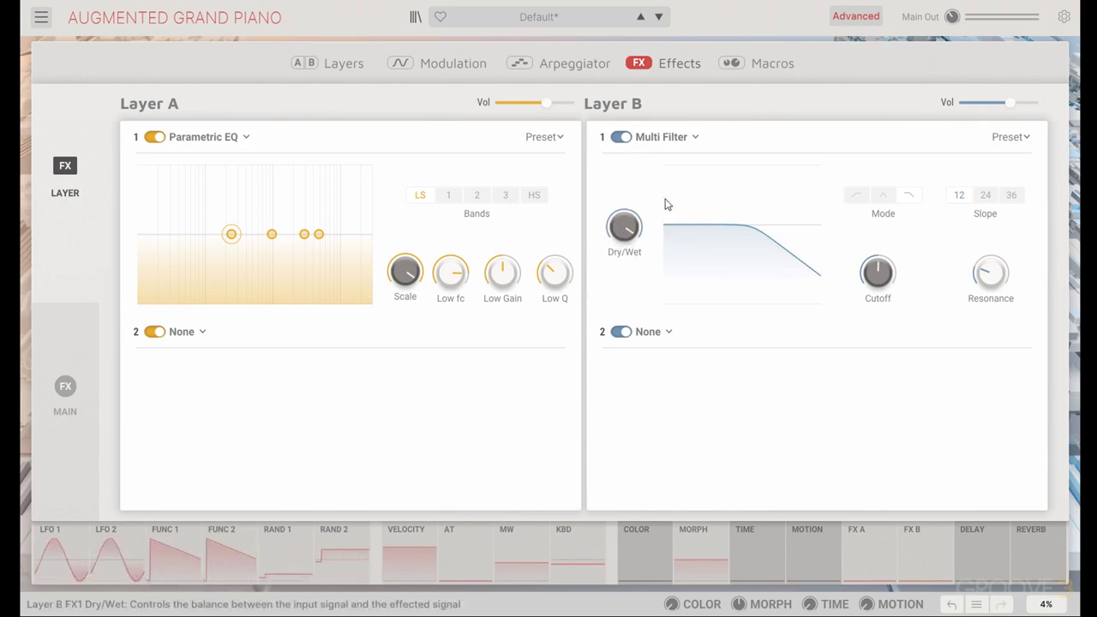
left_click(1008, 138)
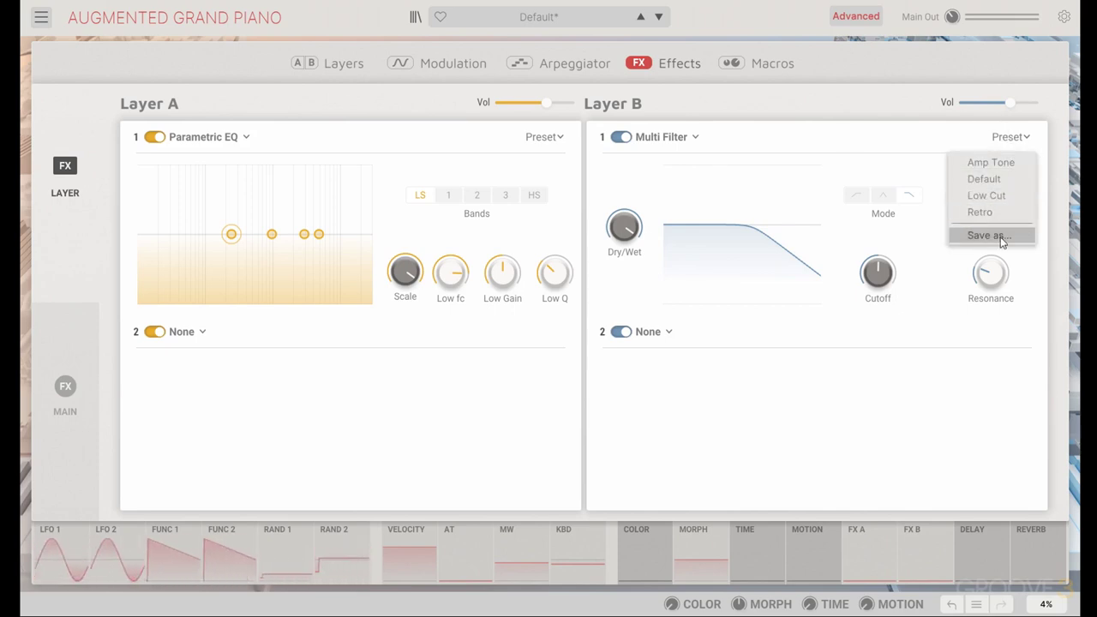
left_click(673, 159)
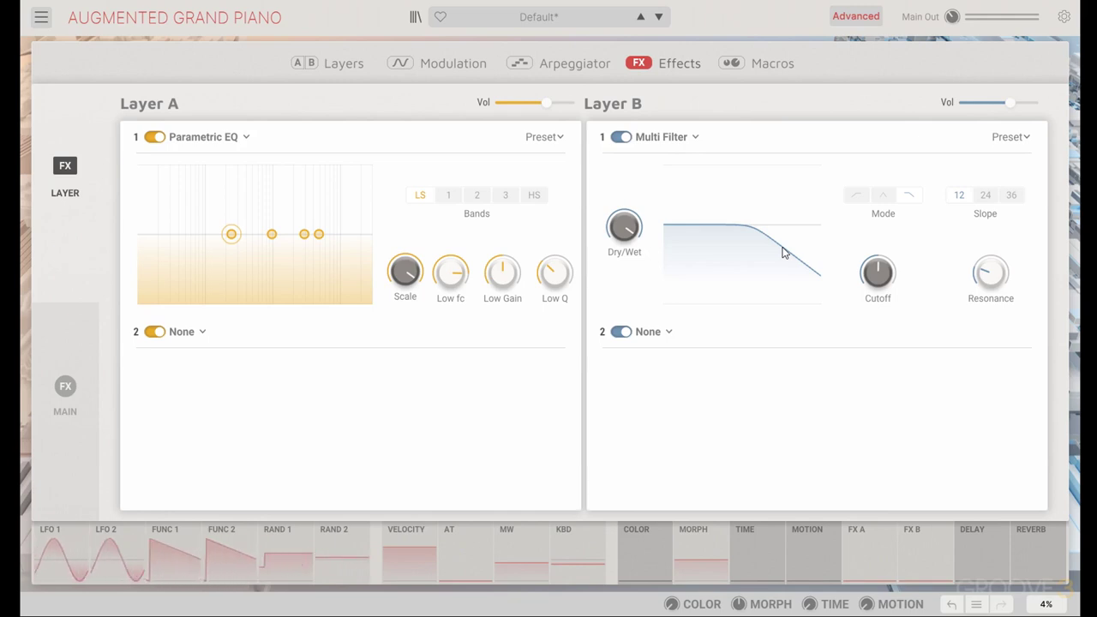
Try band-pass, high-pass and low-pass modes and slopes, ending on low-pass with slope 12
left_click(884, 197)
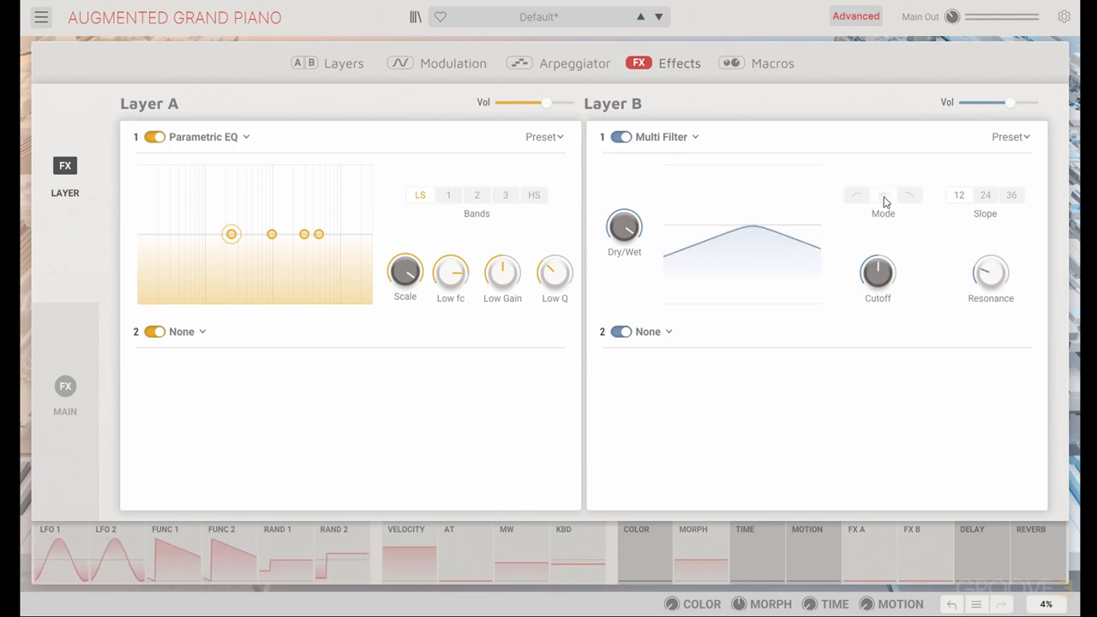
left_click(855, 197)
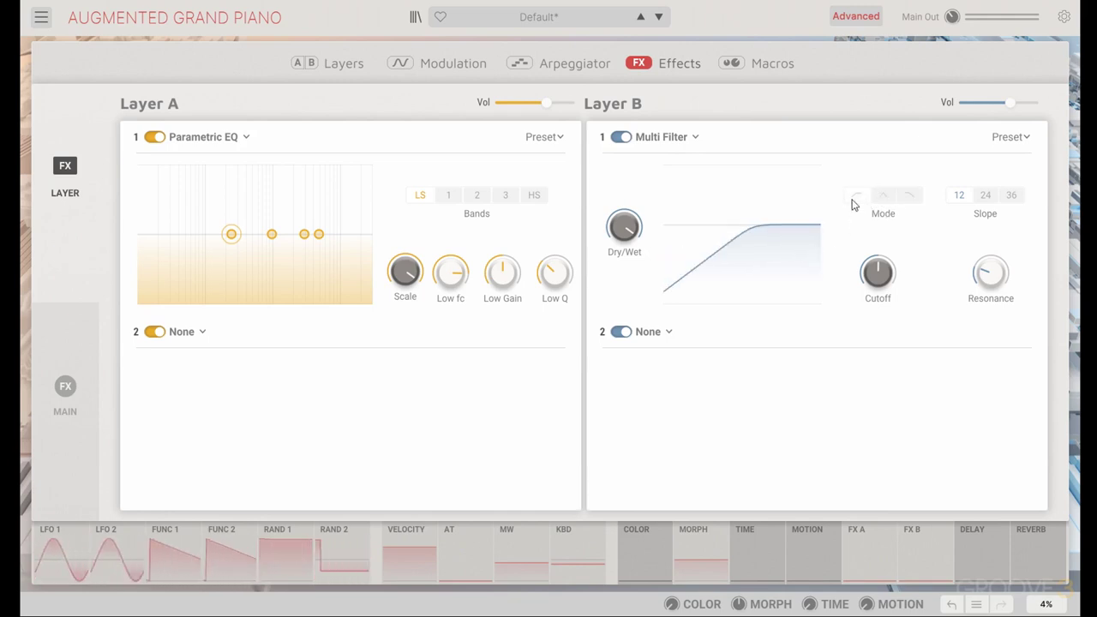
left_click(901, 199)
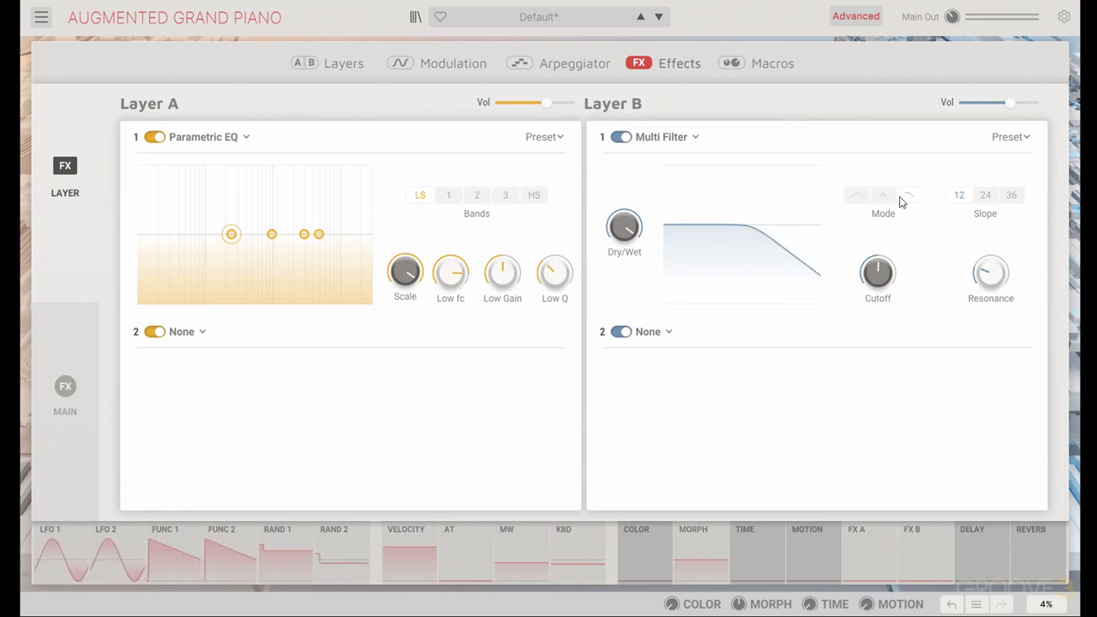
left_click(985, 196)
left_click(1010, 196)
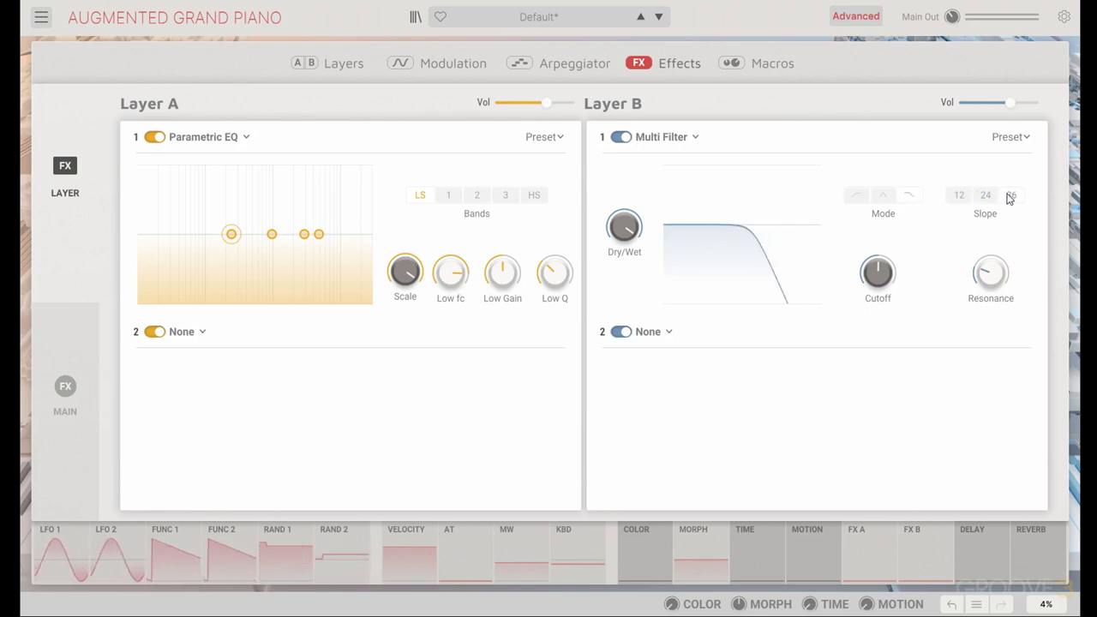
left_click(985, 196)
left_click(960, 196)
Shape the filter peak: slope 36, lower cutoff, resonance reduced to 3.18, then flattened
mouse_move(881, 268)
left_mouse_down()
mouse_move(881, 292)
mouse_move(877, 242)
mouse_move(877, 259)
left_mouse_up()
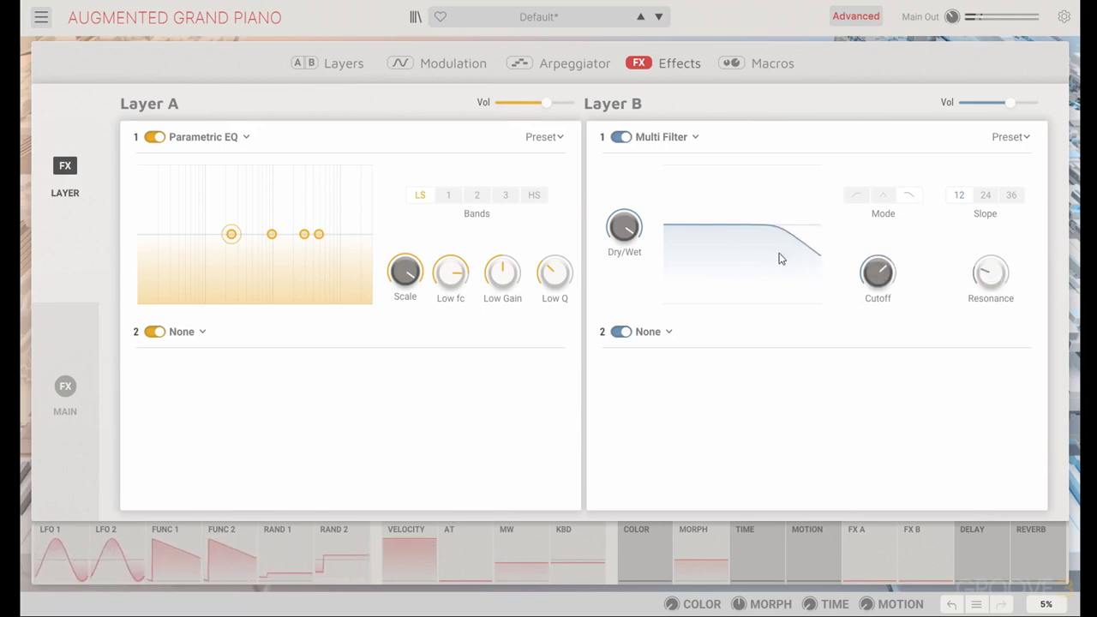
mouse_move(853, 276)
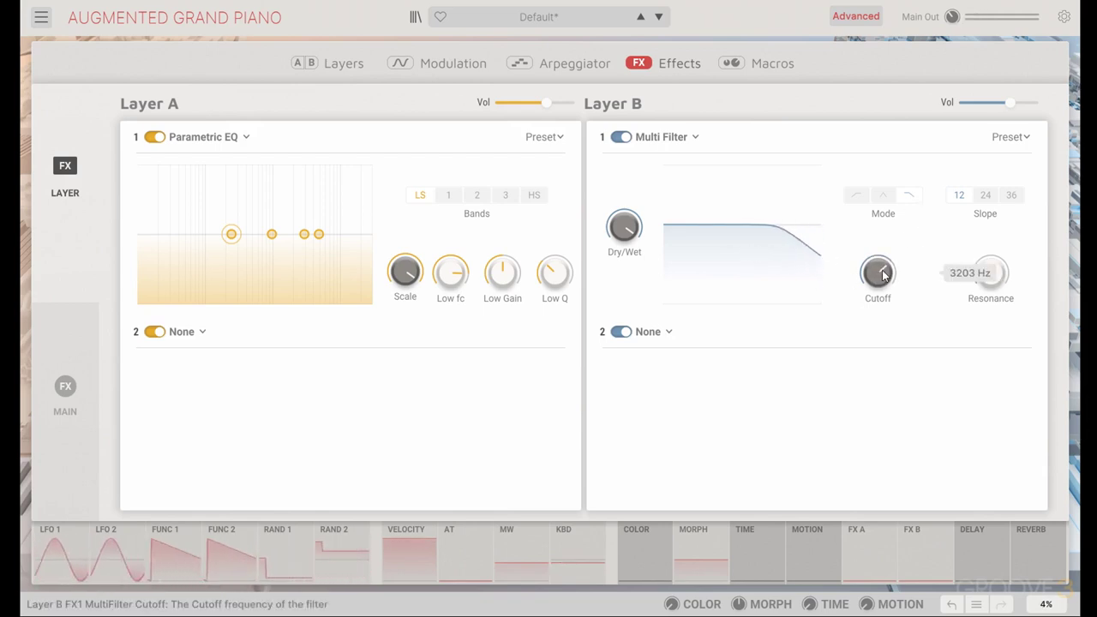
left_click_drag(993, 275, 993, 247)
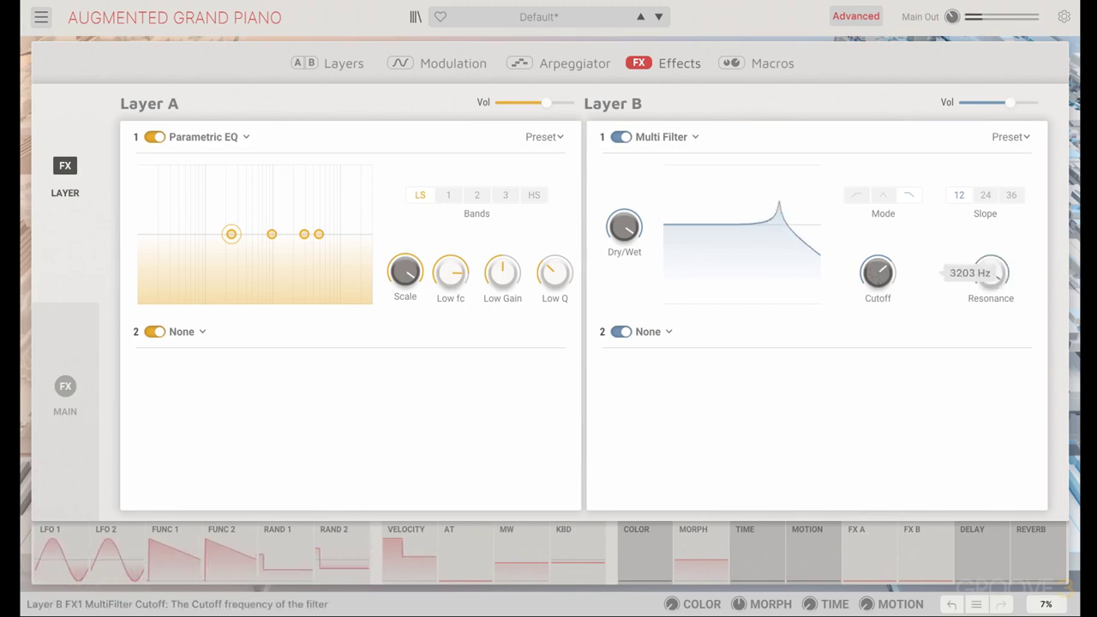
mouse_move(877, 272)
left_mouse_down()
mouse_move(878, 305)
mouse_move(877, 248)
mouse_move(867, 285)
left_mouse_up()
left_click(985, 195)
left_click(1011, 195)
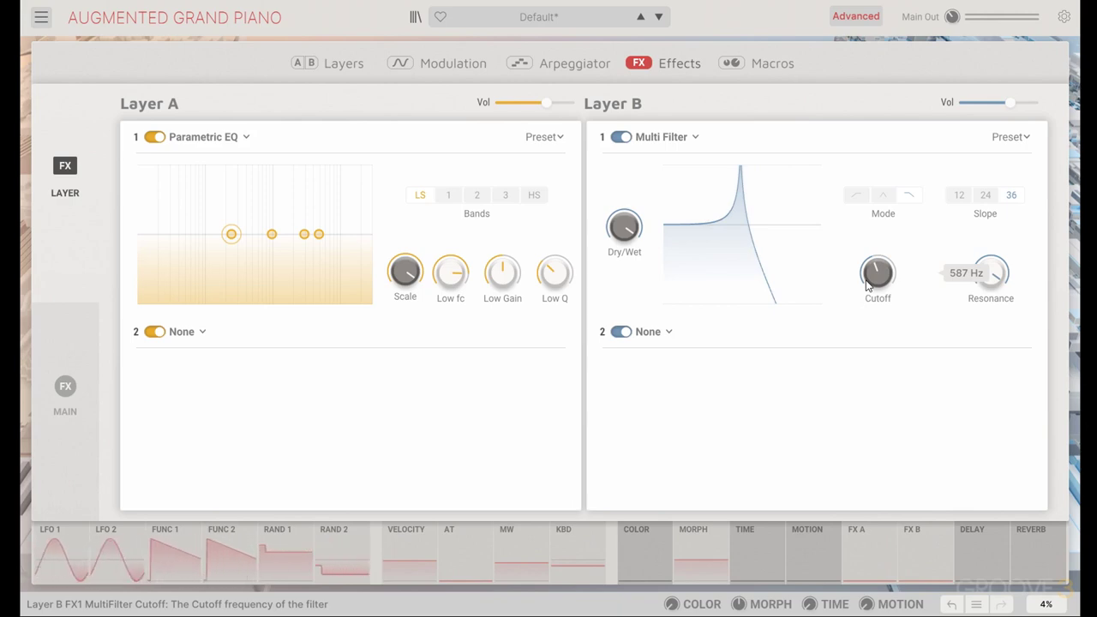
left_click_drag(990, 272, 991, 289)
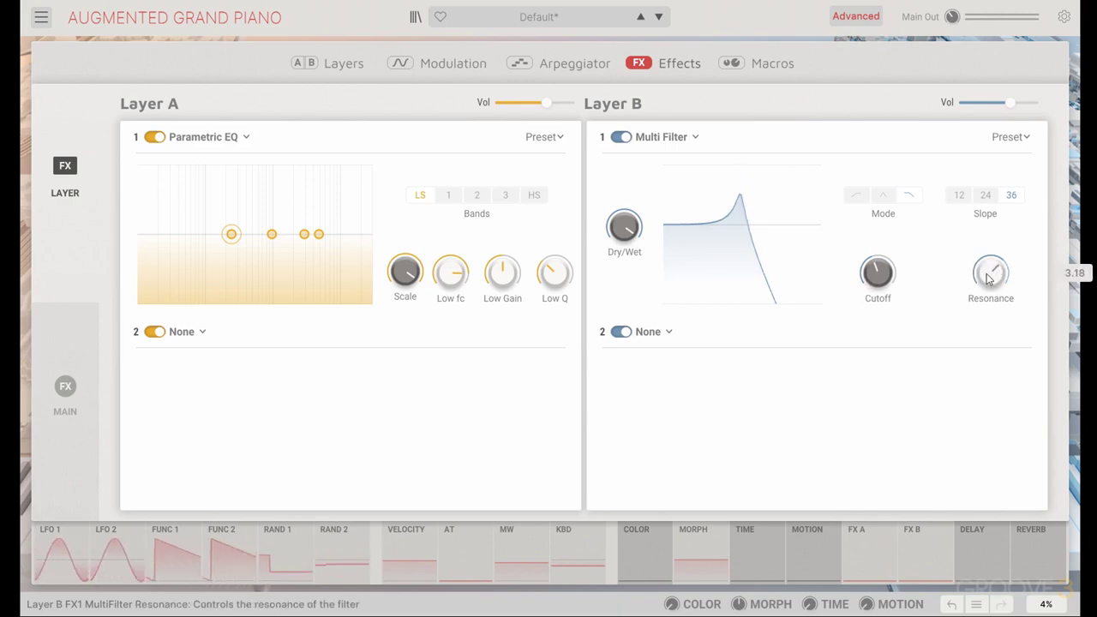
mouse_move(740, 195)
left_mouse_down()
mouse_move(711, 215)
mouse_move(737, 213)
left_mouse_up()
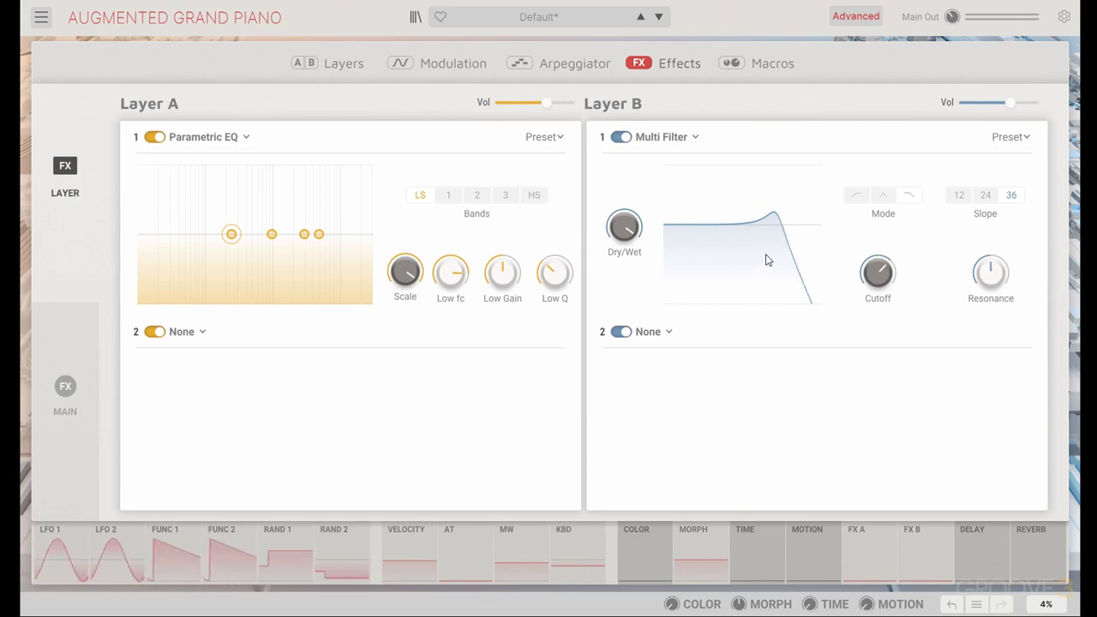
mouse_move(785, 247)
left_mouse_down()
mouse_move(750, 261)
mouse_move(784, 262)
mouse_move(754, 257)
mouse_move(783, 248)
left_mouse_up()
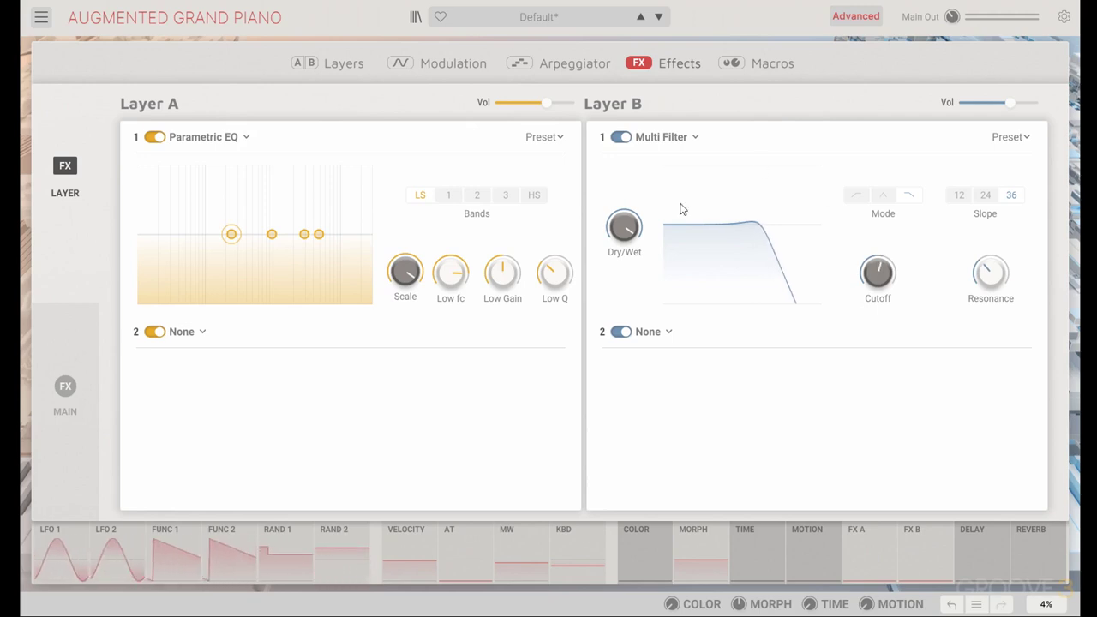
Replace the Multi Filter with a Parametric EQ, lowering the low shelf and dipping band 1
left_click(667, 140)
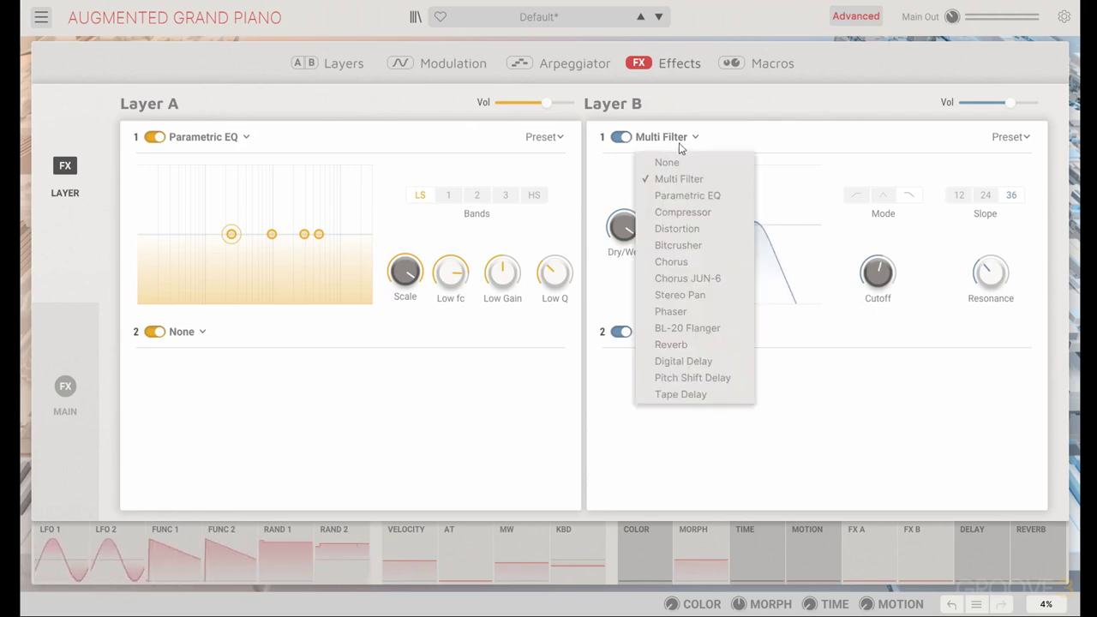
left_click(714, 197)
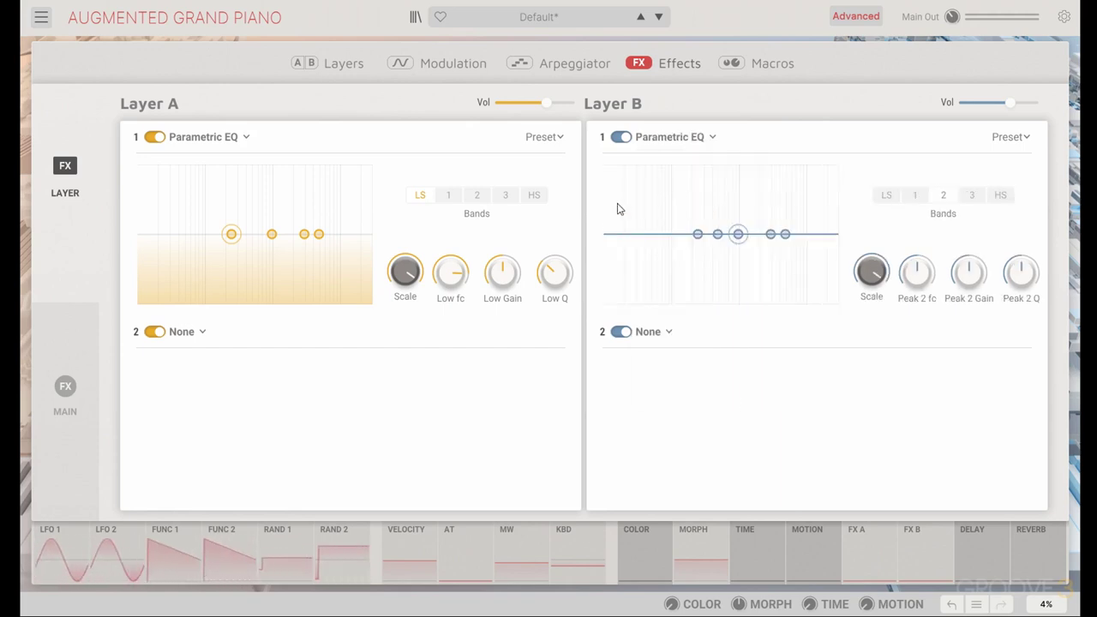
left_click_drag(696, 235, 649, 269)
left_click_drag(717, 234, 753, 275)
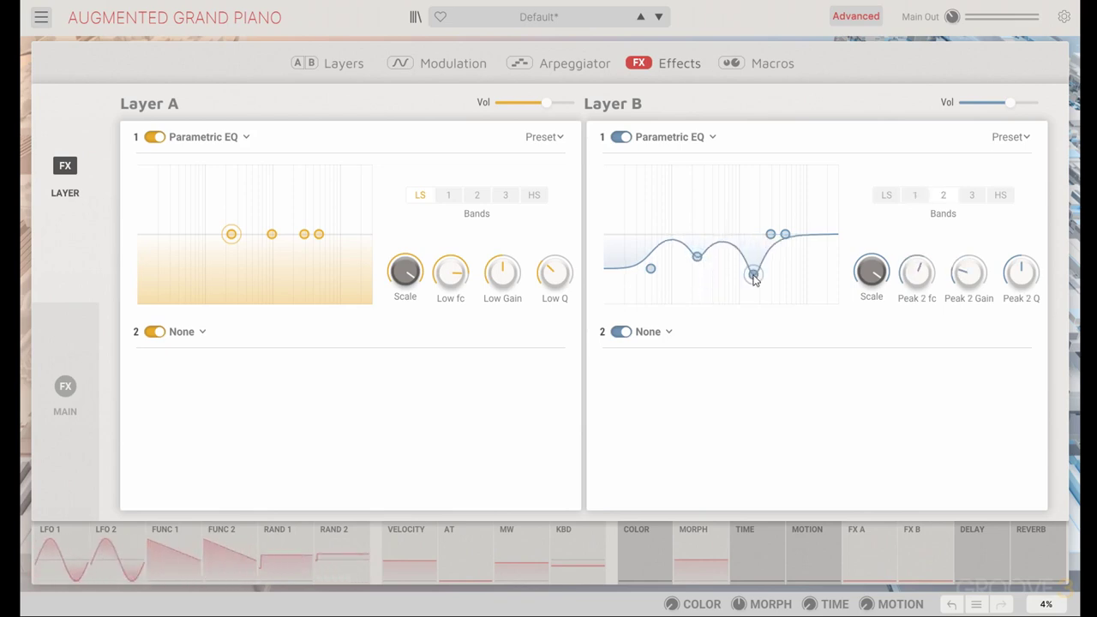
Set the high shelf to -2.76 dB at 10000 Hz and raise band 2 into a narrow peak
left_click(886, 195)
left_click(914, 195)
left_click(942, 195)
left_click(971, 195)
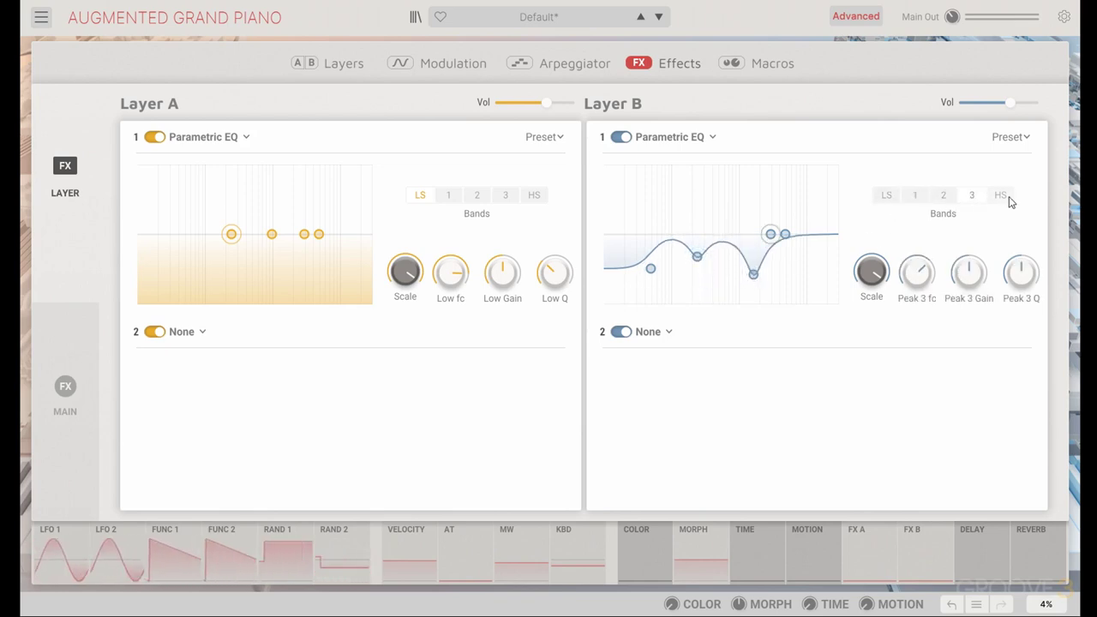
left_click(998, 197)
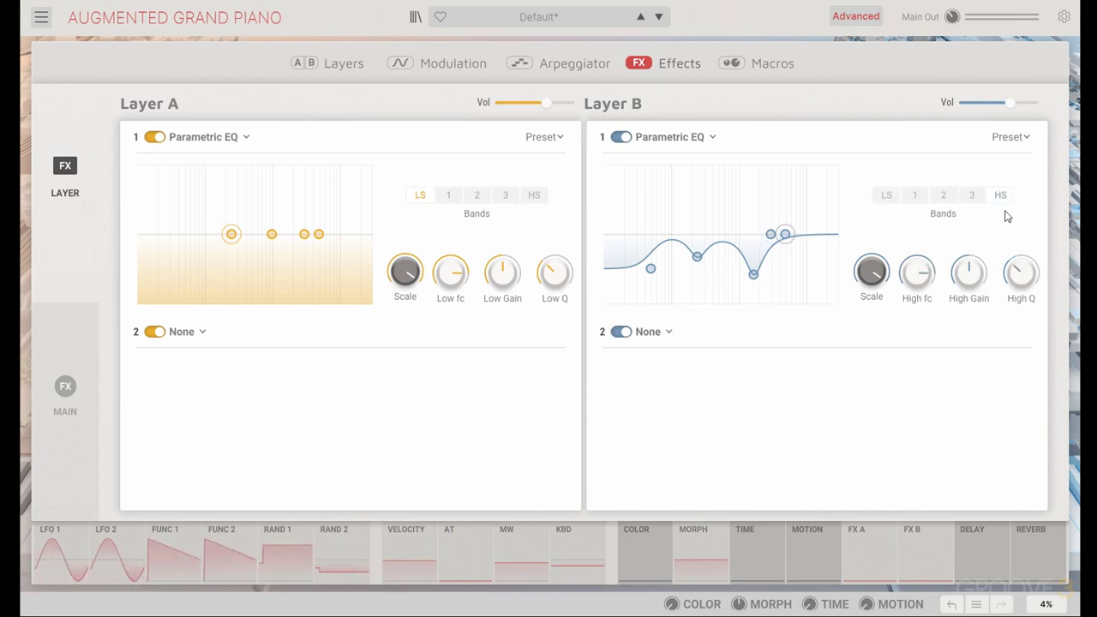
left_click_drag(1017, 276, 1018, 288)
left_click_drag(920, 286, 872, 273)
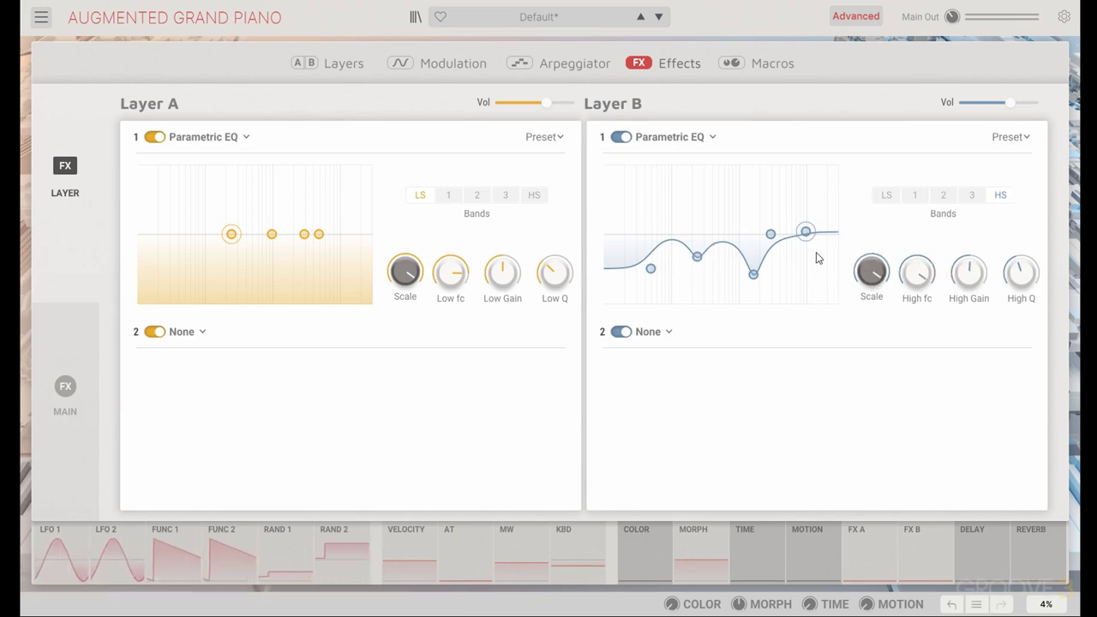
left_click_drag(754, 273, 750, 206)
left_click_drag(1020, 273, 1022, 259)
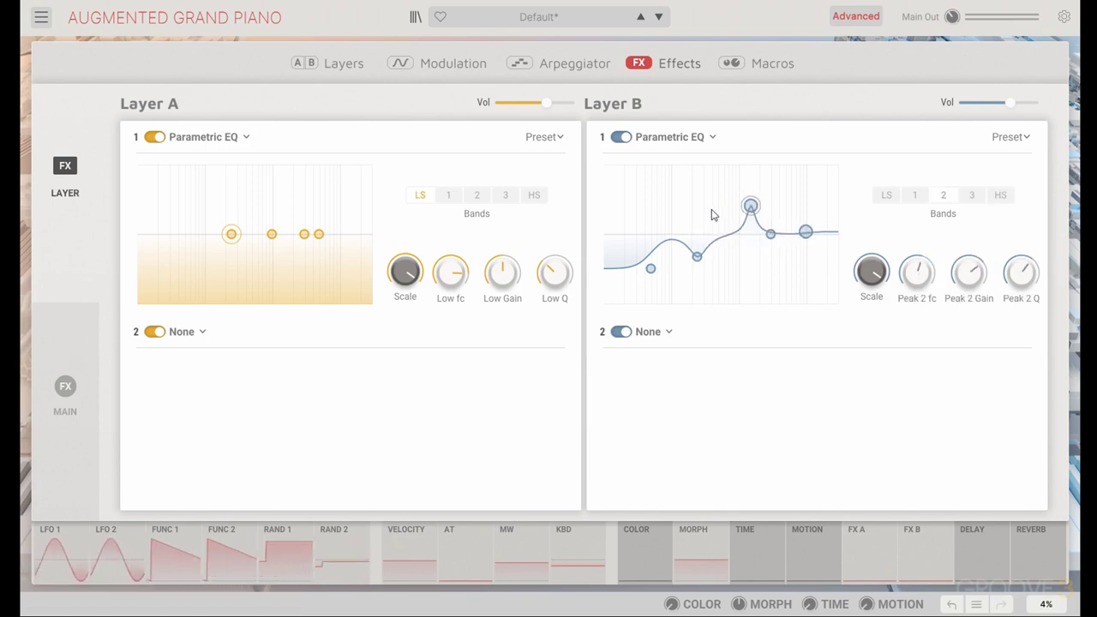
Swap the EQ for a Compressor and set its threshold to -31.5 dB
left_click(706, 138)
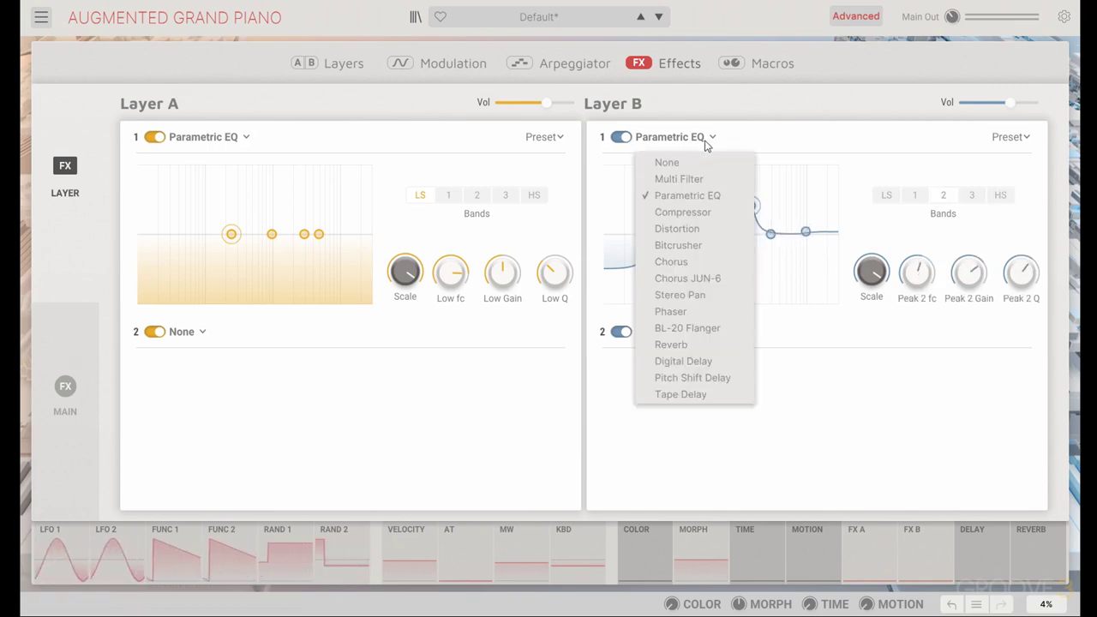
left_click(704, 211)
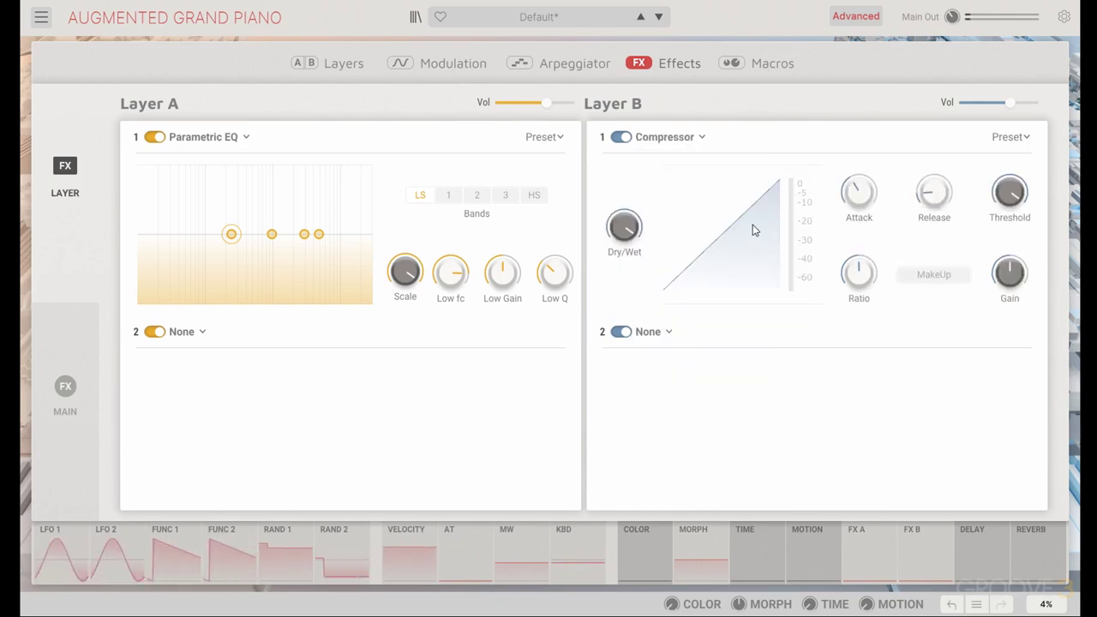
left_click_drag(1010, 190, 1009, 156)
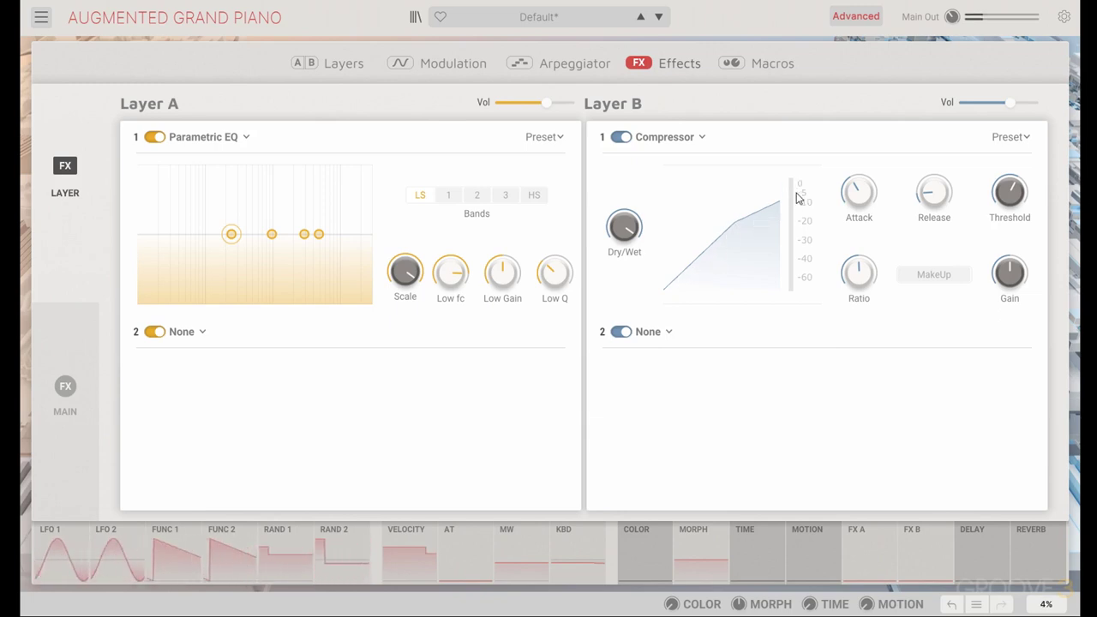
left_click_drag(1009, 192, 1010, 222)
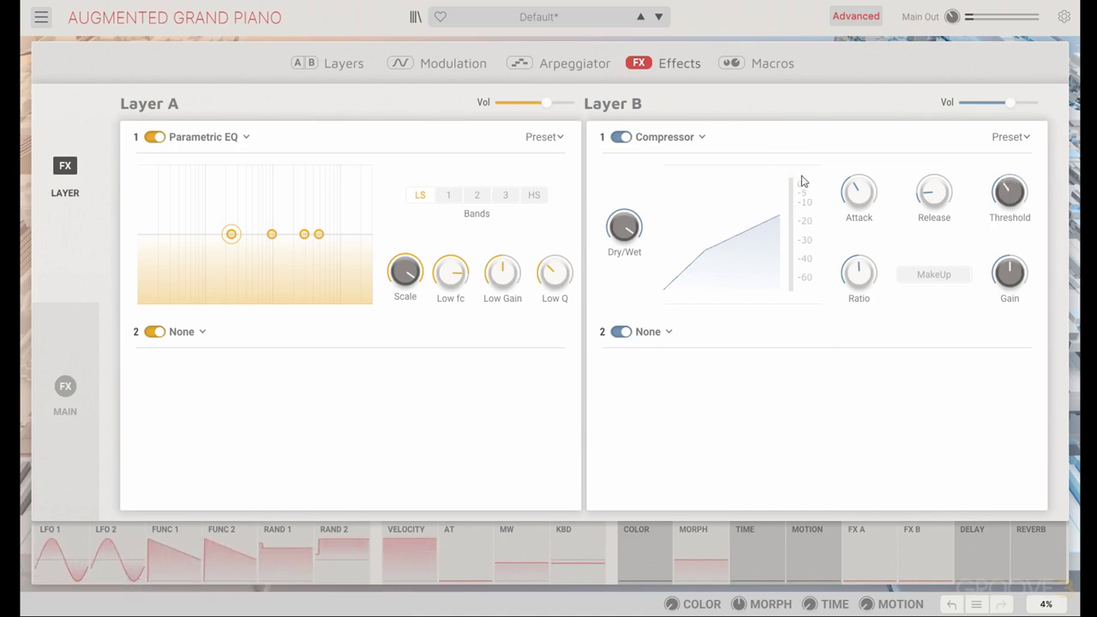
Turn on auto make-up and set ratio 3.88:1, attack 11.8 ms, dry/wet 63.6%
left_click(957, 280)
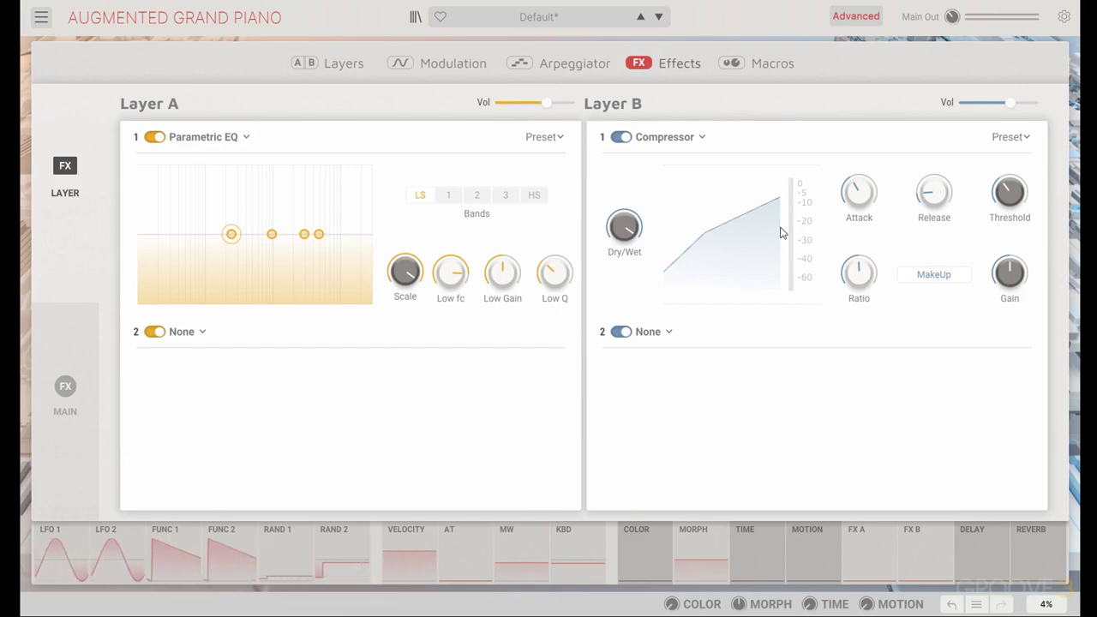
mouse_move(1012, 288)
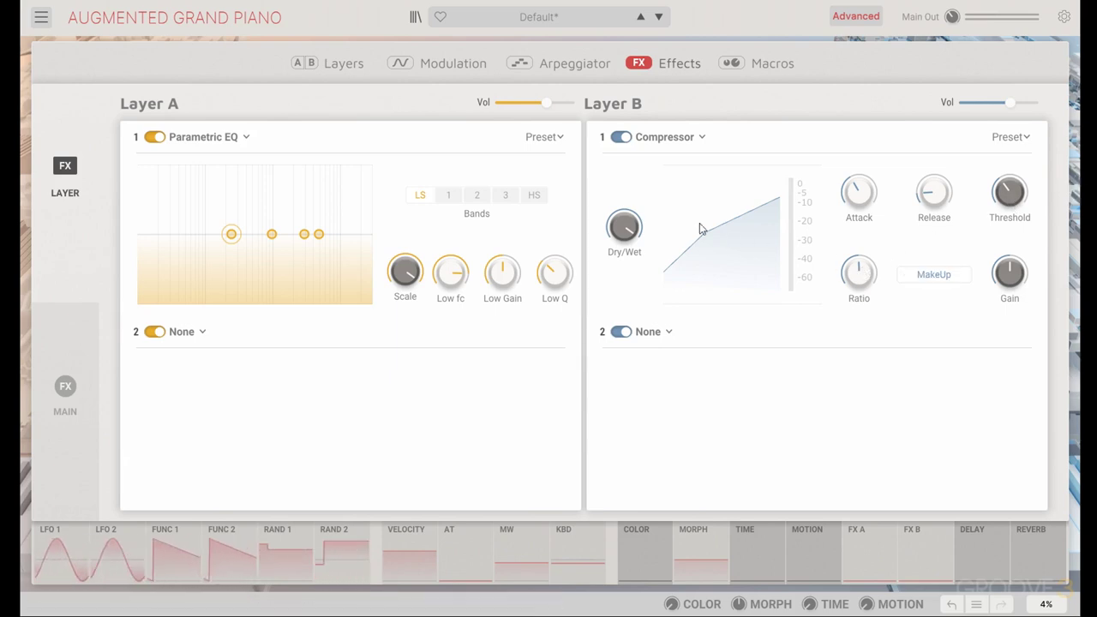
left_click_drag(857, 273, 857, 246)
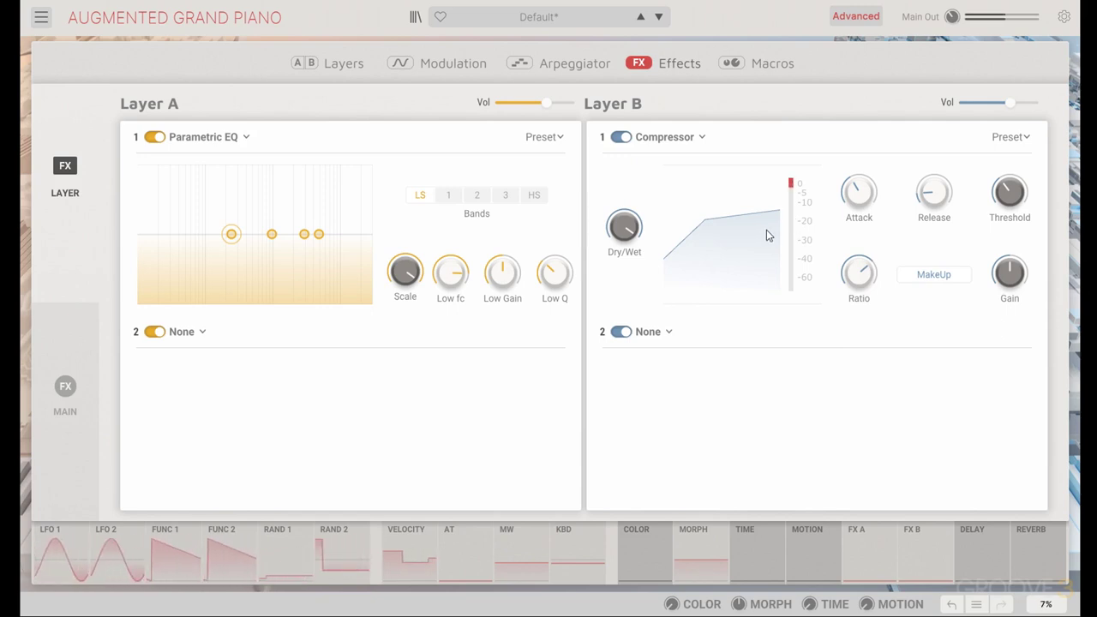
left_click_drag(857, 272, 856, 298)
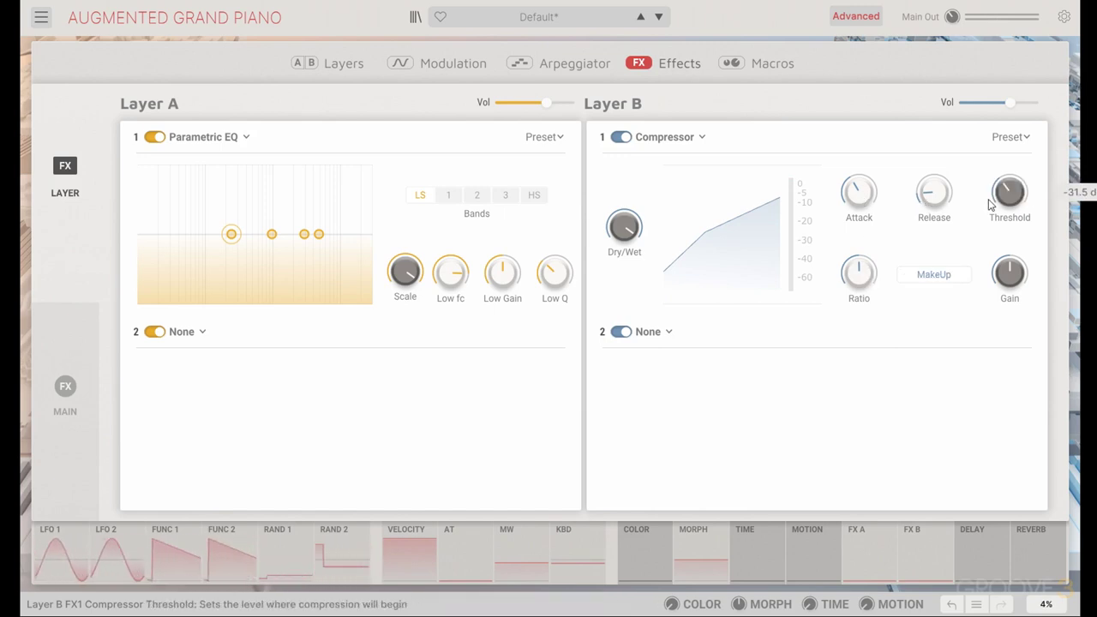
scroll(861, 201, "up", 3)
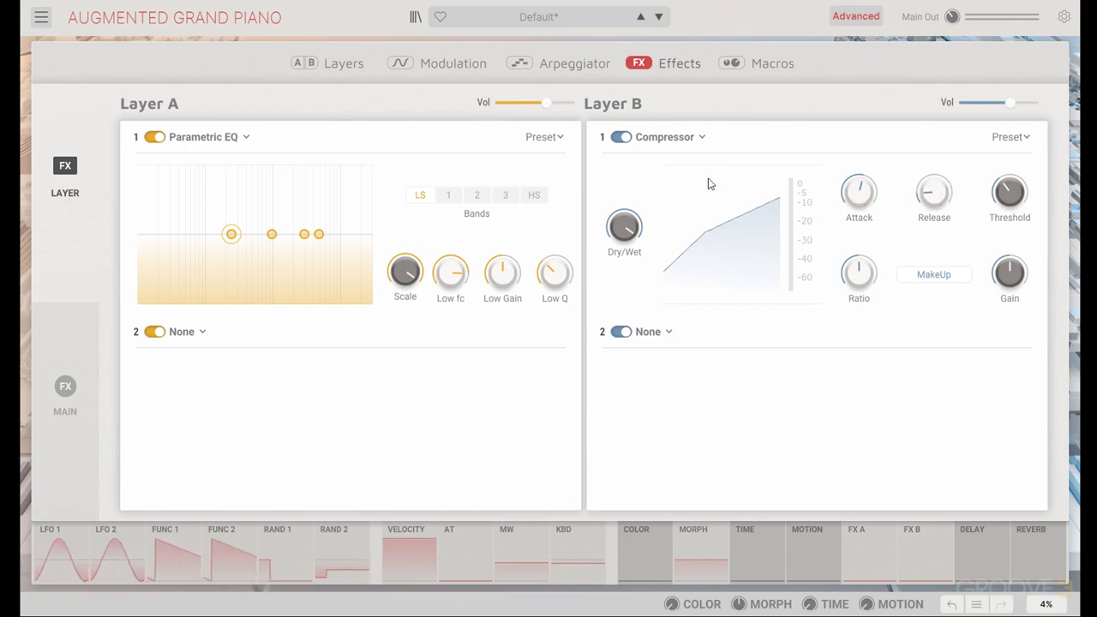
mouse_move(939, 206)
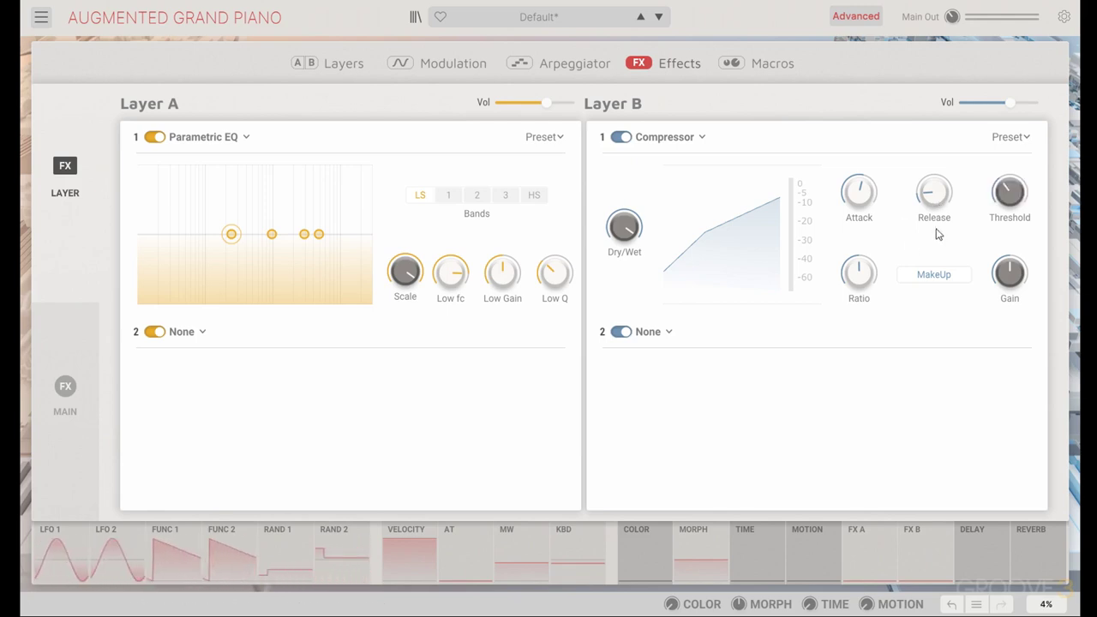
mouse_move(624, 229)
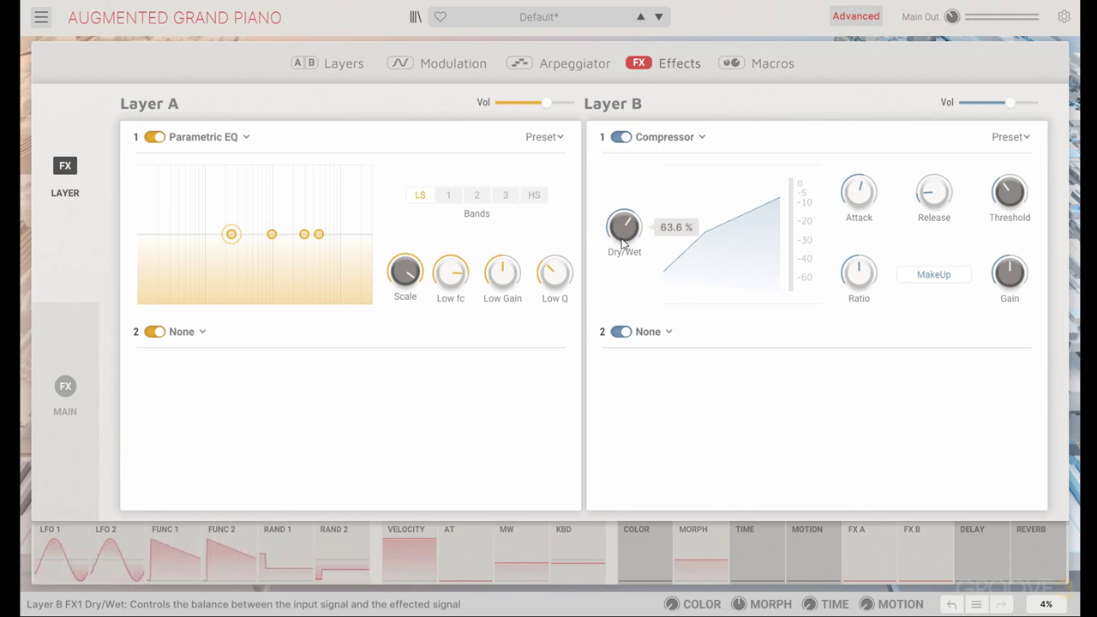
Replace the Compressor with a Germanium Distortion and raise its drive to 19.5 dB
left_click(679, 139)
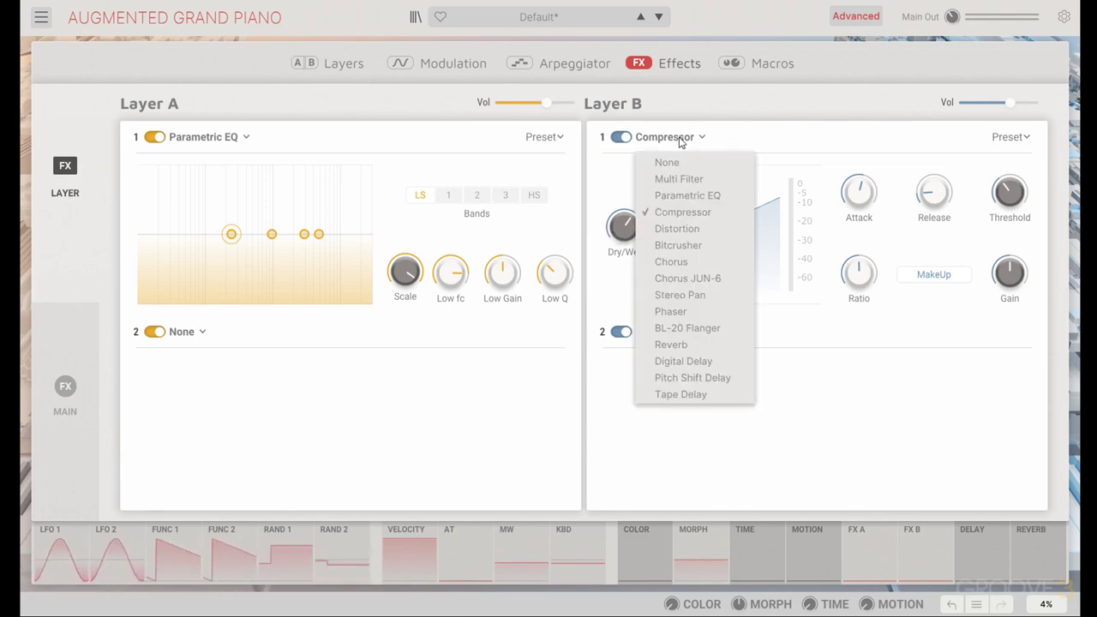
left_click(705, 229)
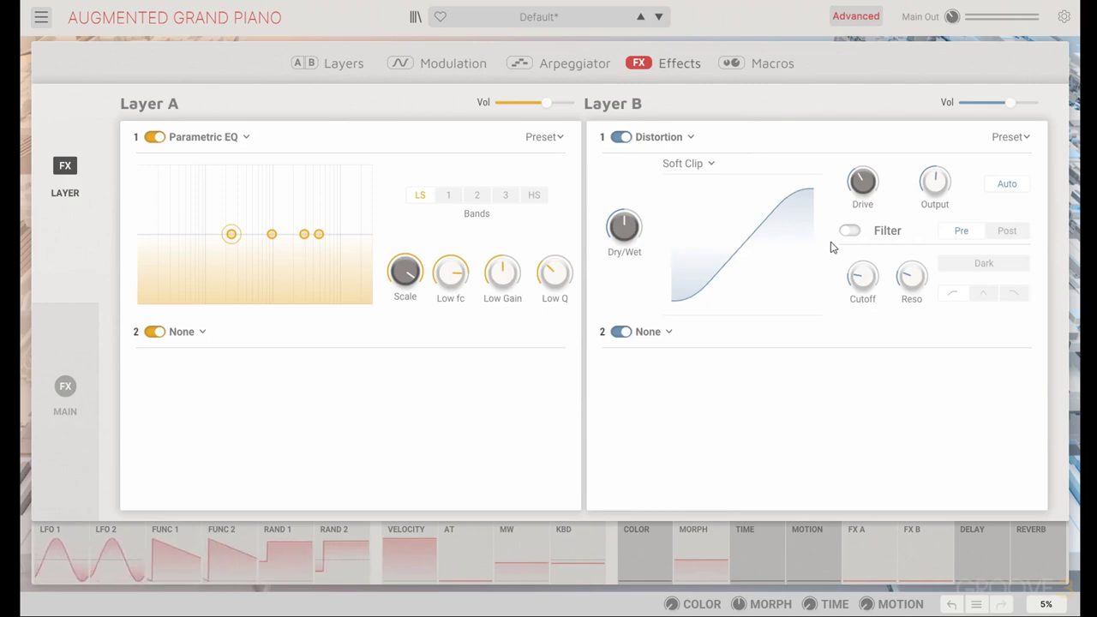
left_click(692, 168)
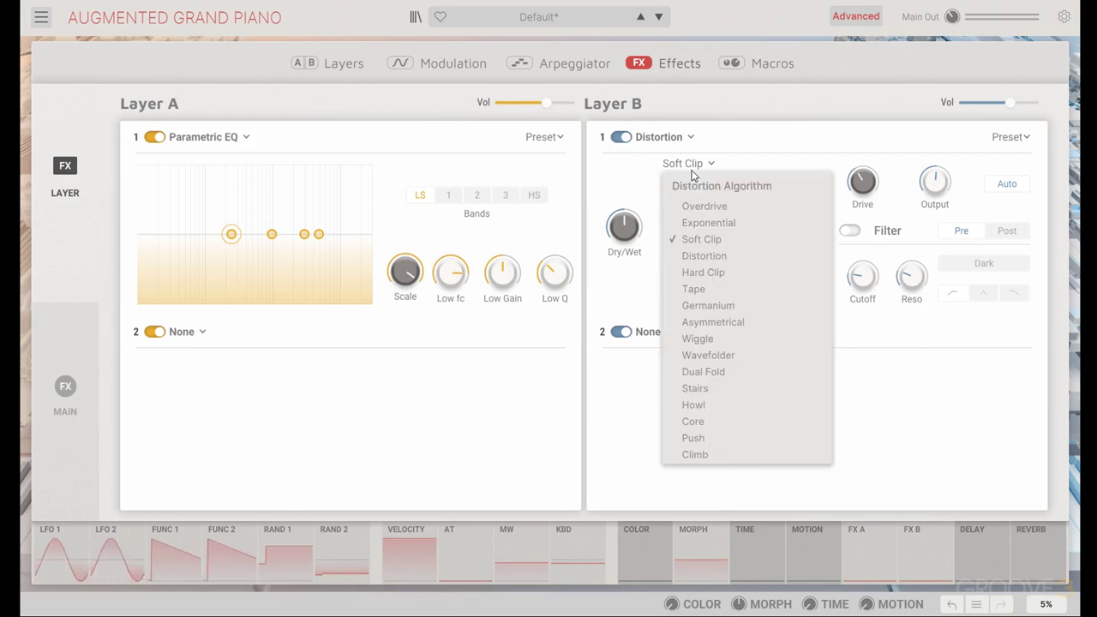
left_click(708, 221)
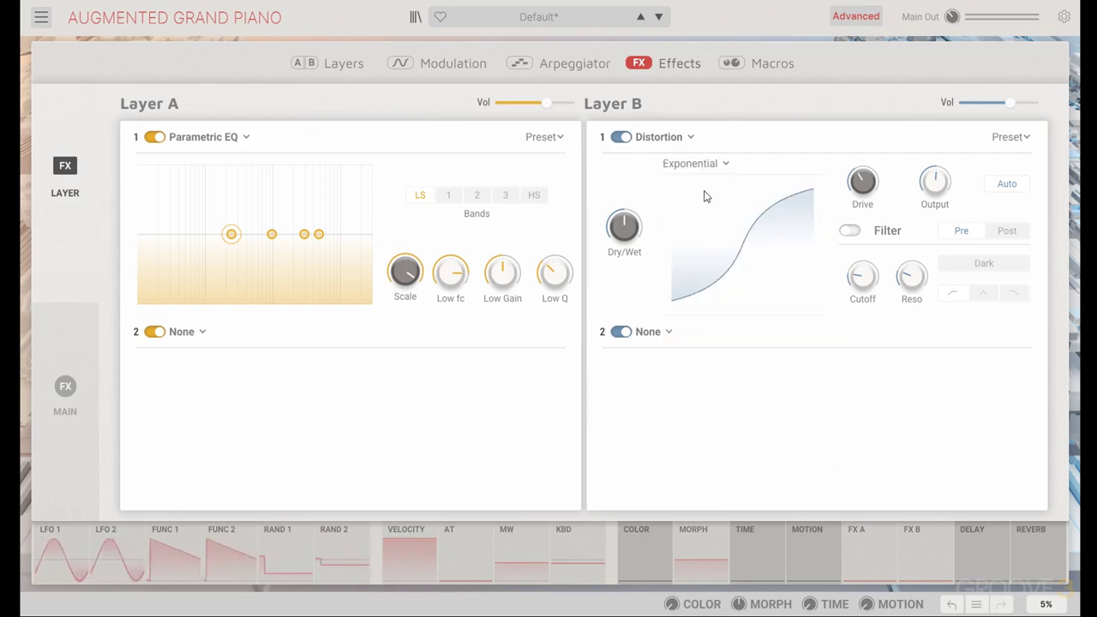
left_click(695, 164)
left_click(725, 305)
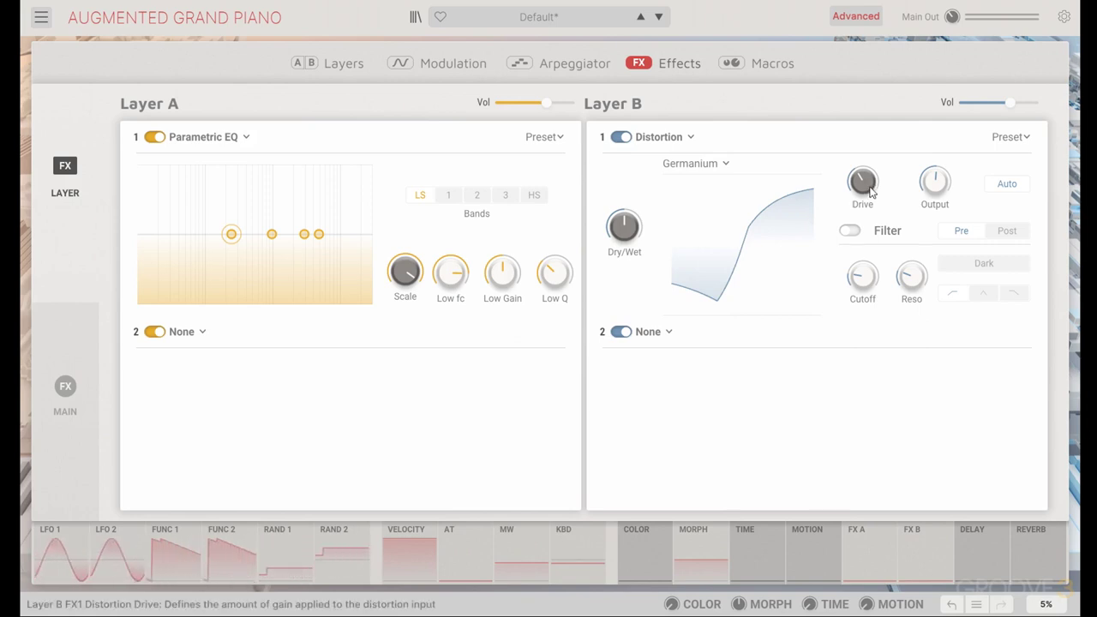
mouse_move(862, 181)
left_mouse_down()
mouse_move(862, 159)
mouse_move(862, 173)
left_mouse_up()
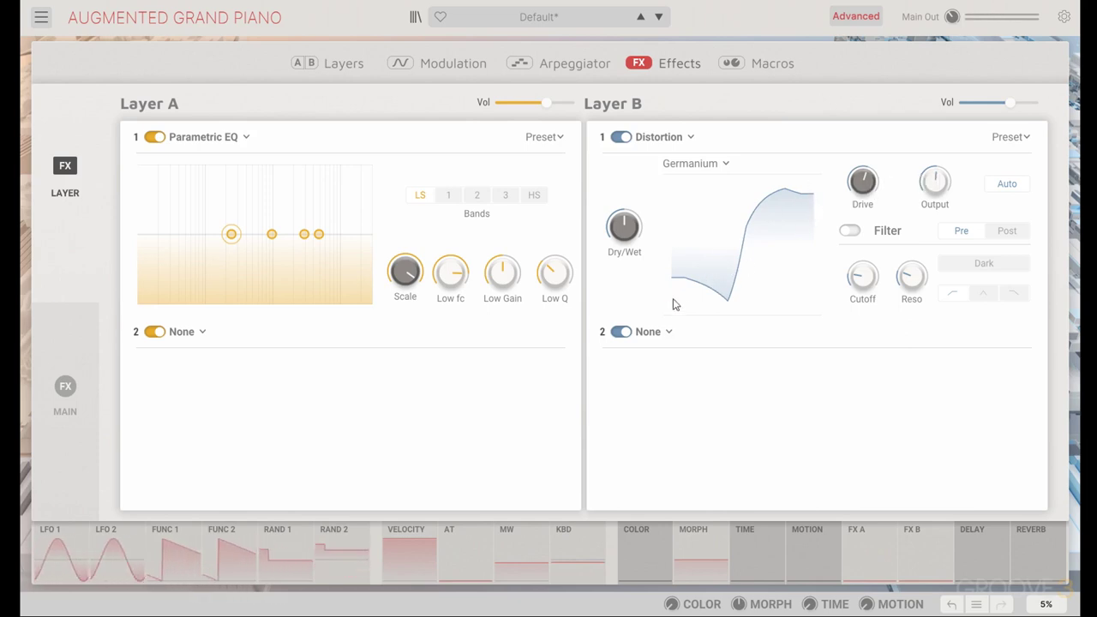
Switch on the distortion filter with resonance 8.05, lower its cutoff, and place it pre-distortion
left_click(851, 233)
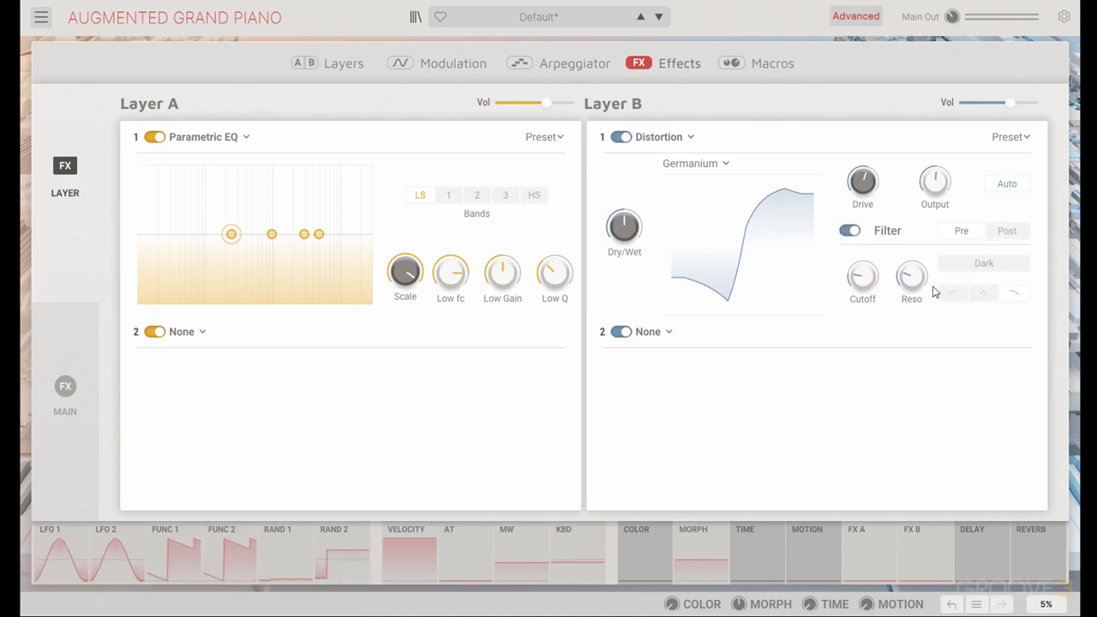
left_click_drag(911, 276, 912, 248)
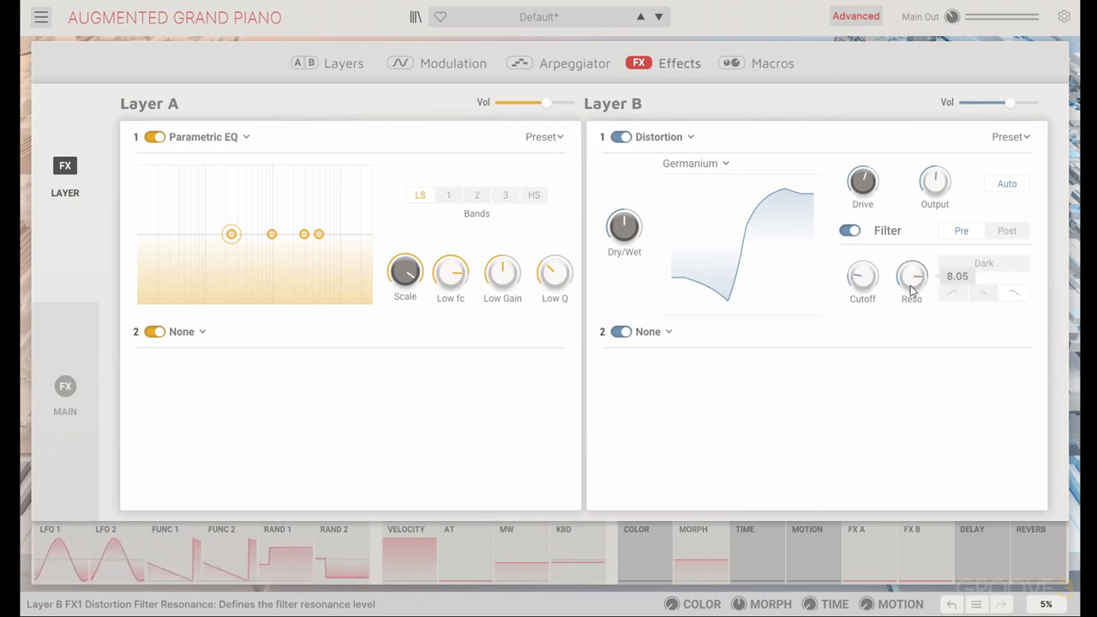
left_click_drag(862, 289, 862, 266)
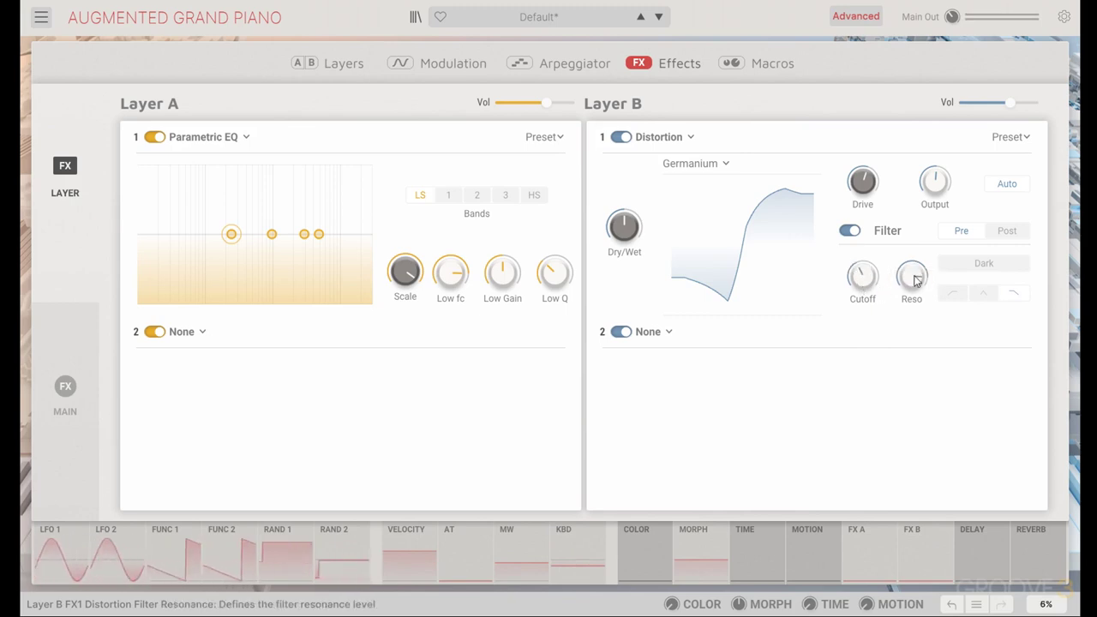
left_click(1005, 231)
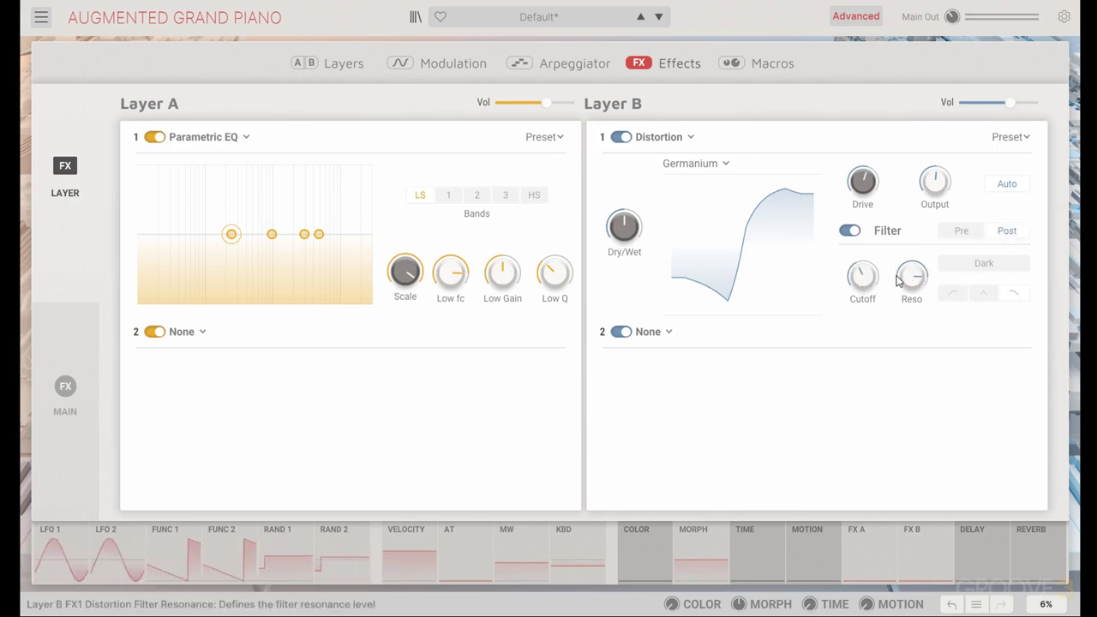
mouse_move(862, 285)
left_mouse_down()
mouse_move(862, 298)
mouse_move(867, 286)
left_mouse_up()
left_click(961, 230)
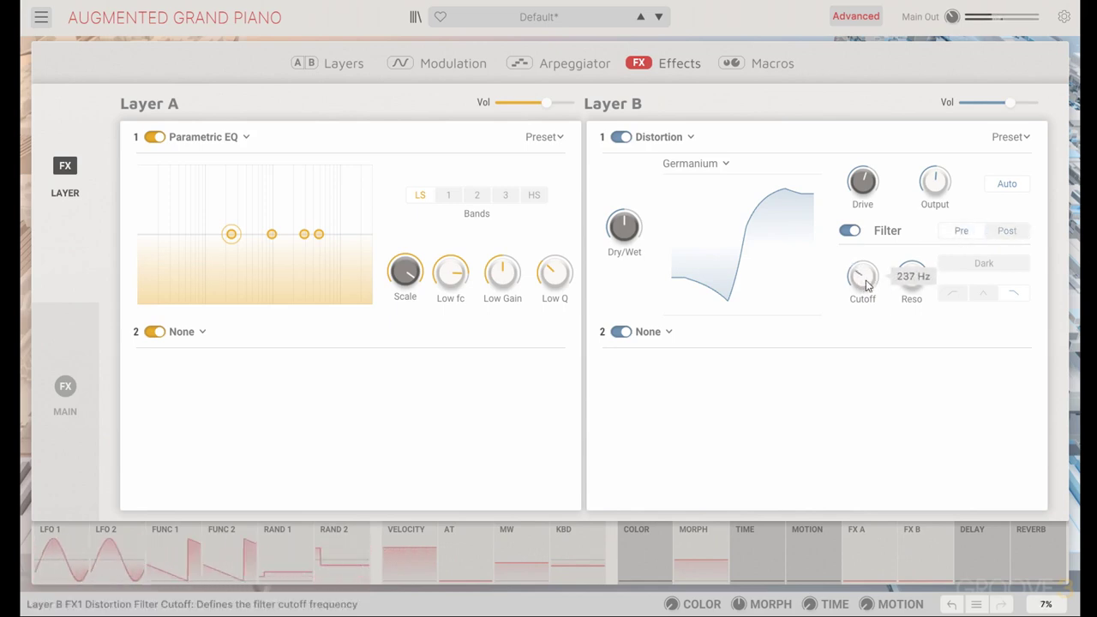
mouse_move(908, 278)
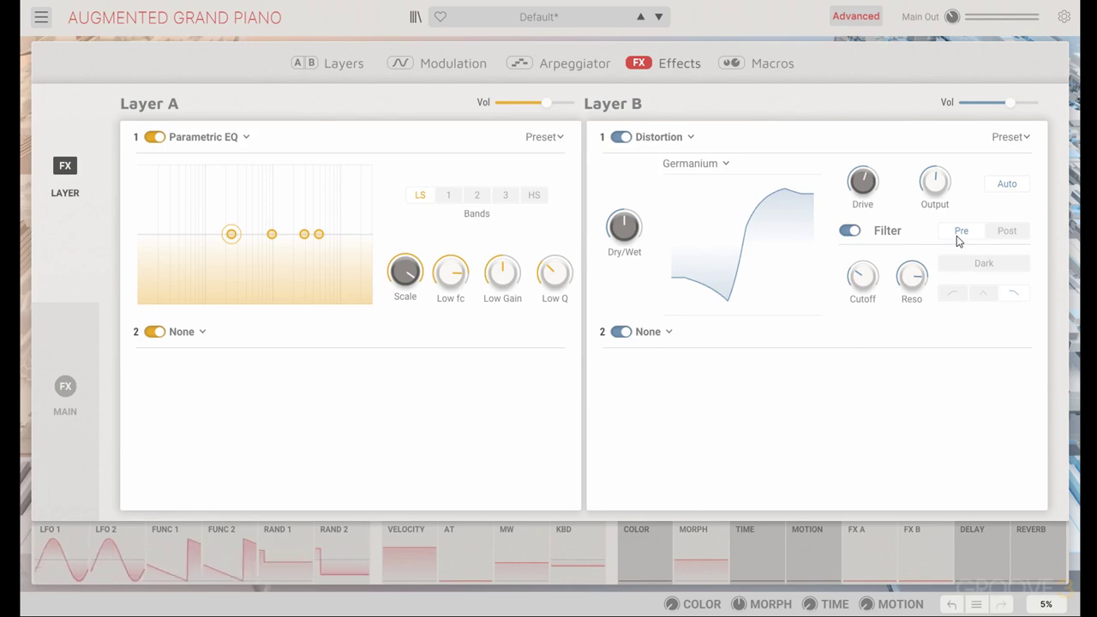
Switch the distortion to Dual Fold, lower the filter cutoff, set 100% wet and place the filter post
left_click(694, 164)
left_click(758, 367)
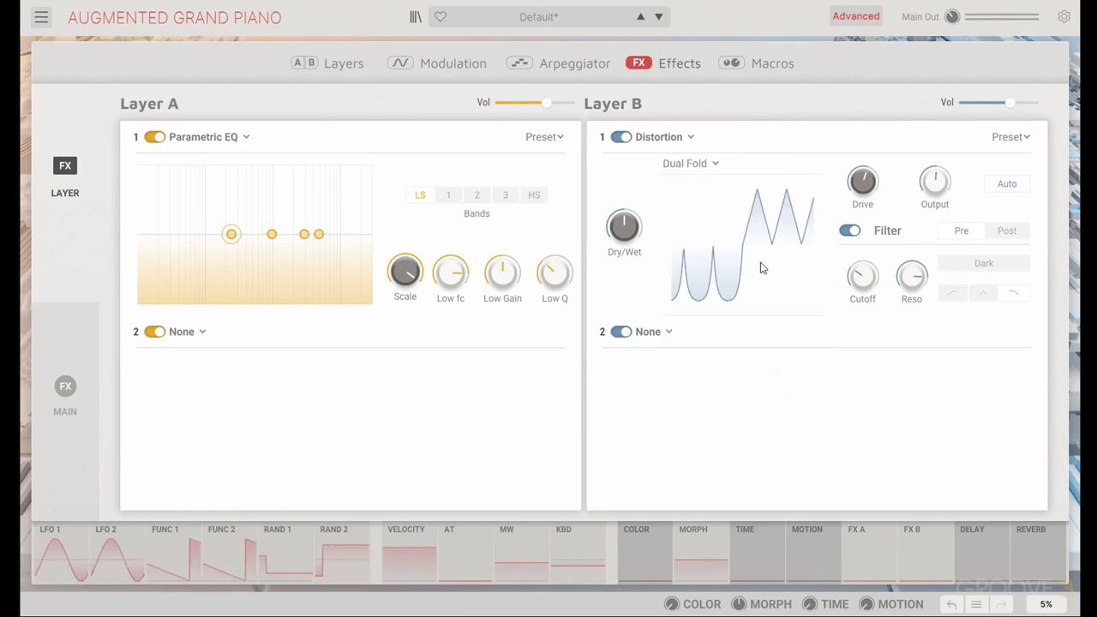
mouse_move(862, 275)
left_mouse_down()
mouse_move(862, 291)
mouse_move(862, 266)
left_mouse_up()
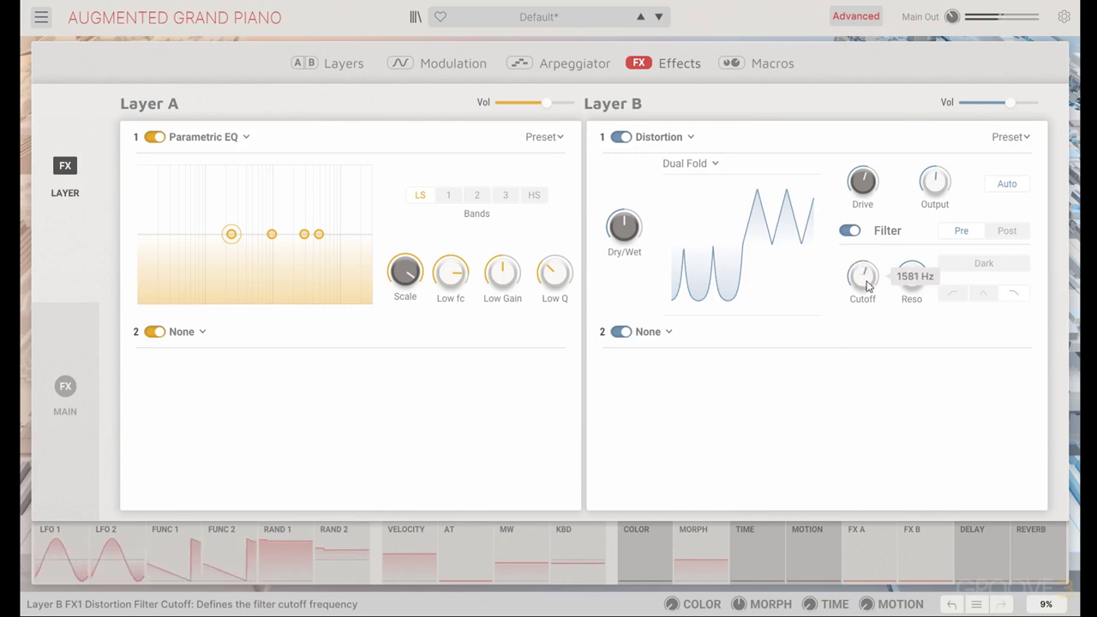
mouse_move(624, 229)
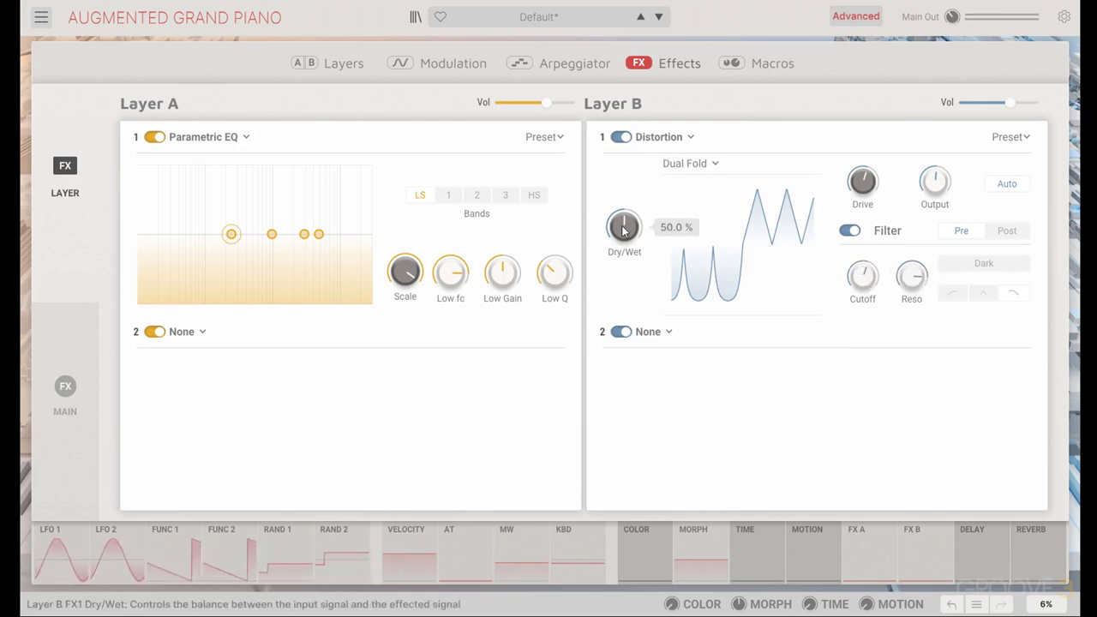
left_click_drag(624, 230, 624, 197)
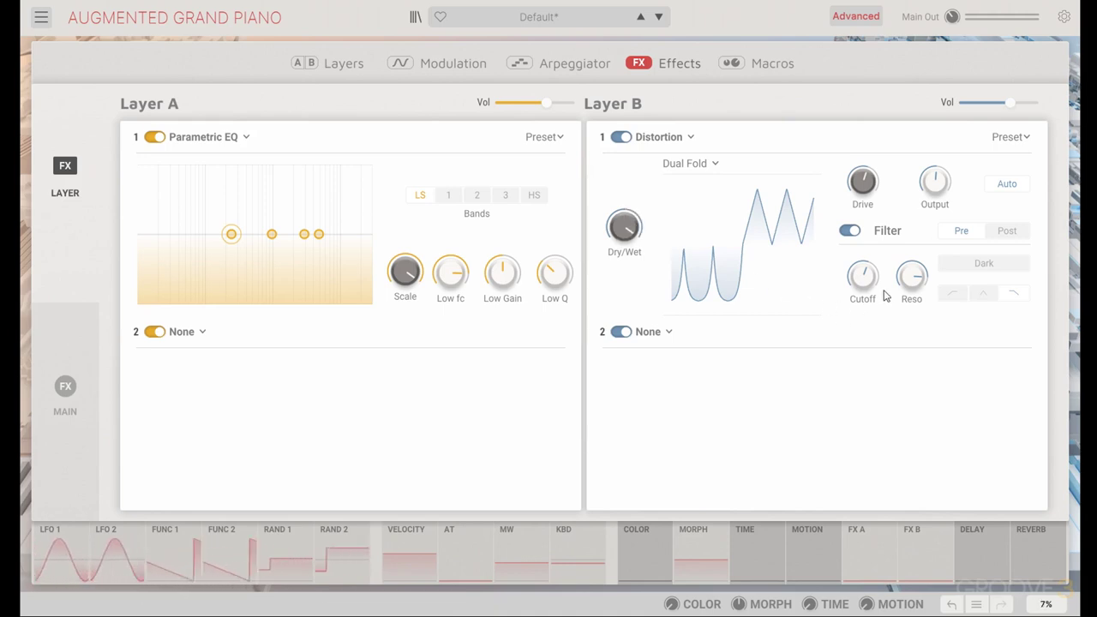
mouse_move(862, 275)
left_mouse_down()
mouse_move(862, 295)
mouse_move(862, 269)
left_mouse_up()
left_click(1007, 231)
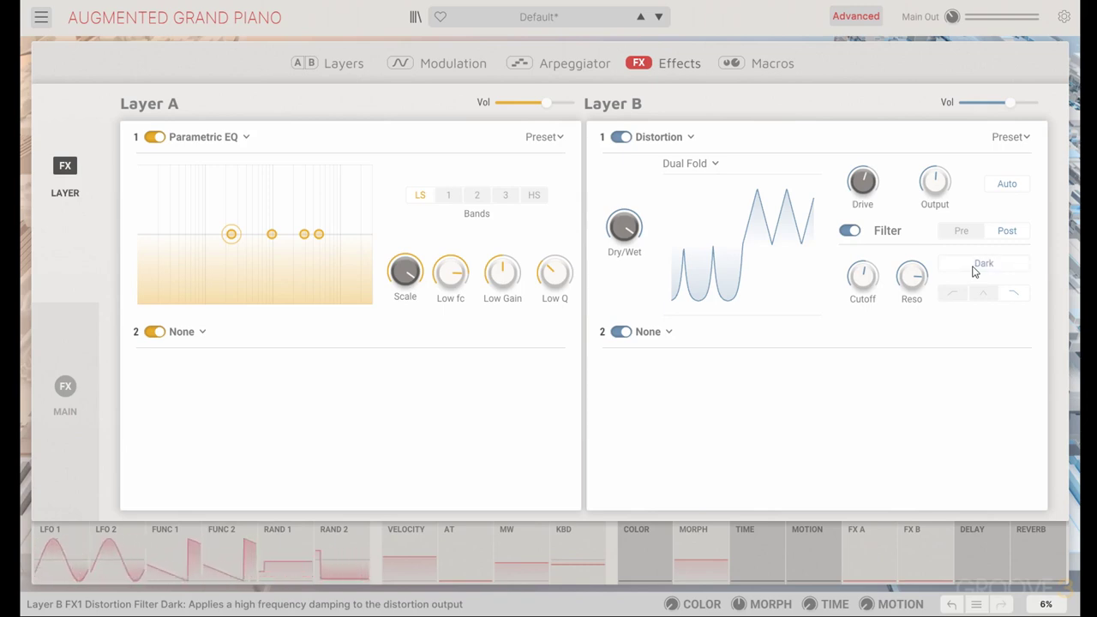
Turn off automatic volume compensation and change the distortion algorithm to Overdrive
scroll(867, 282, "down", 5)
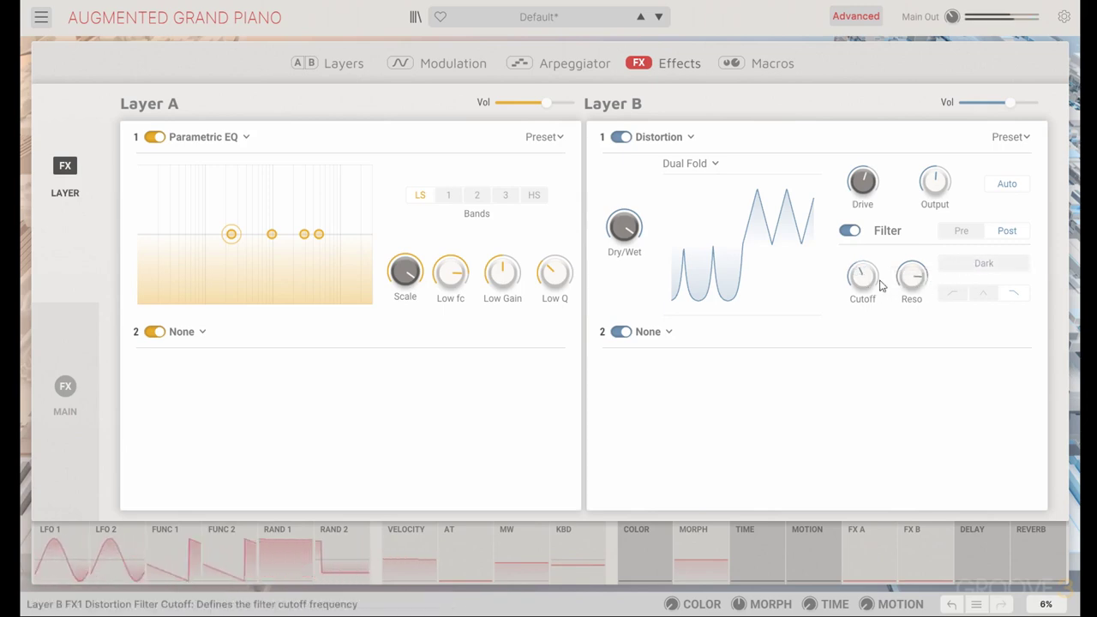
scroll(871, 287, "up", 3)
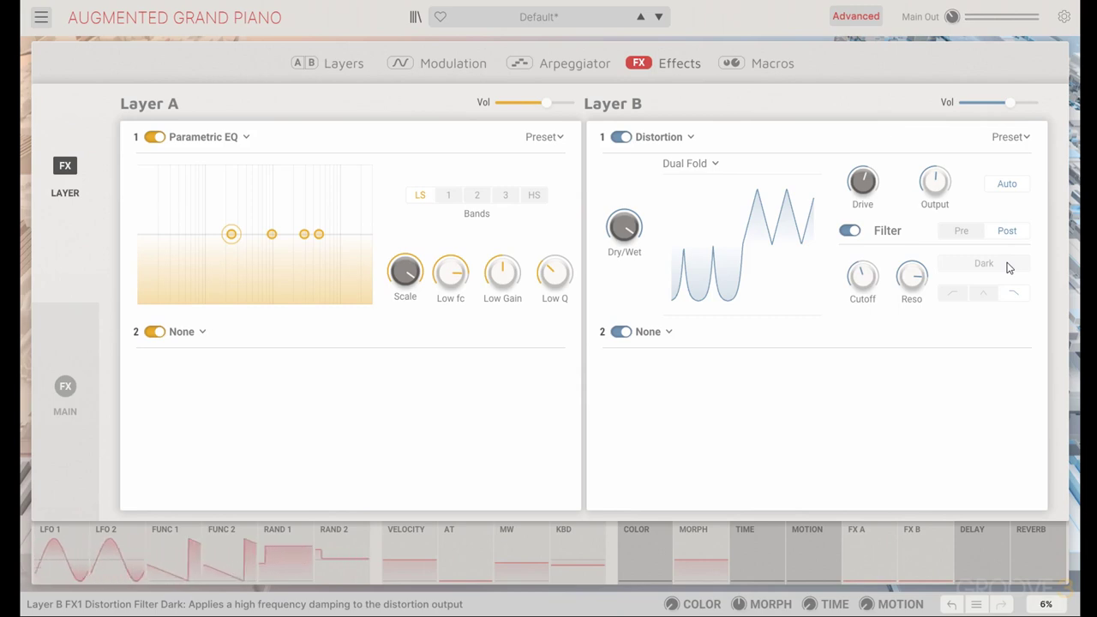
left_click(1007, 185)
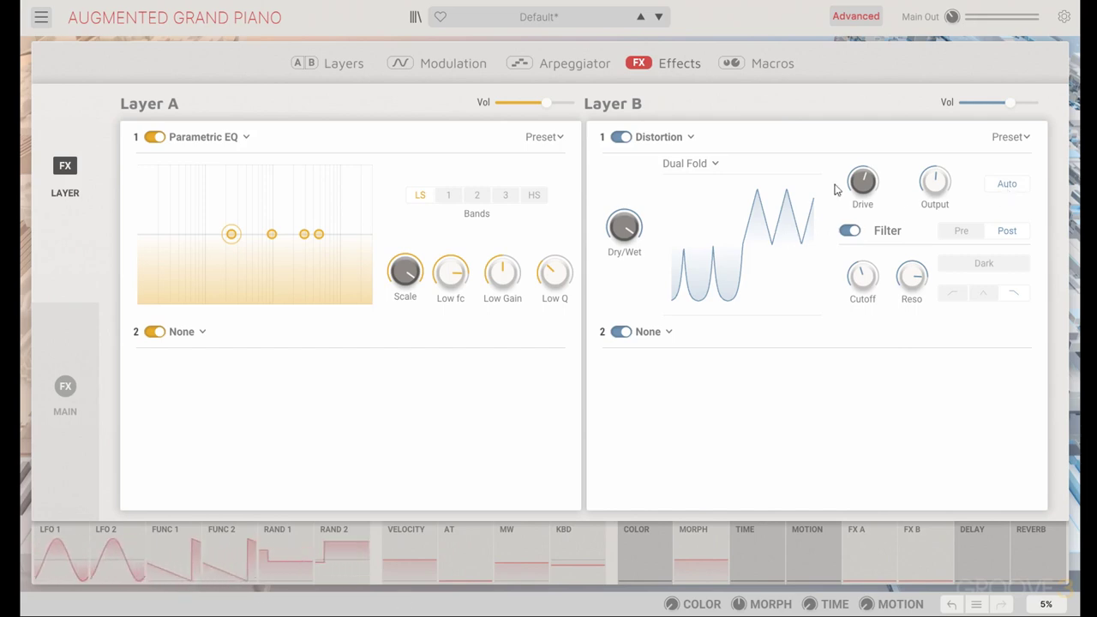
mouse_move(880, 197)
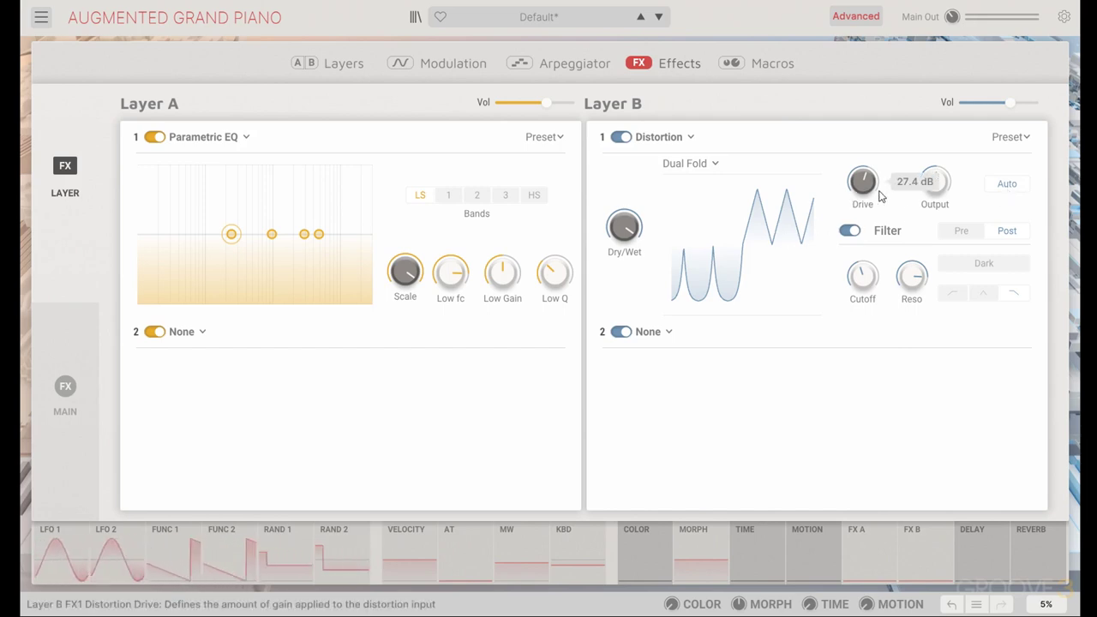
left_click(689, 162)
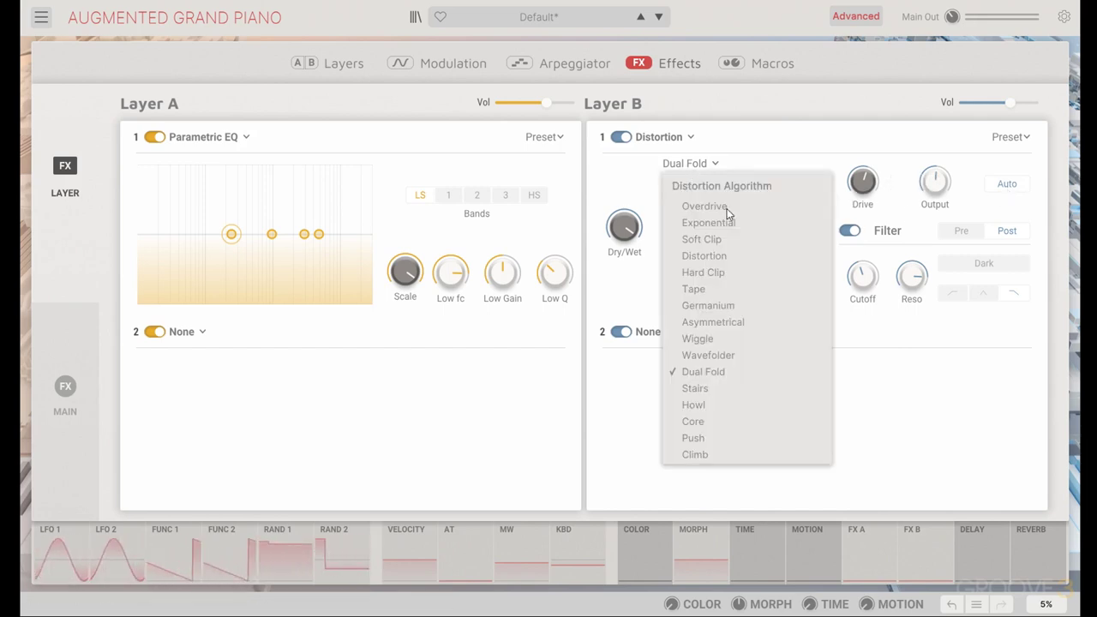
left_click(727, 212)
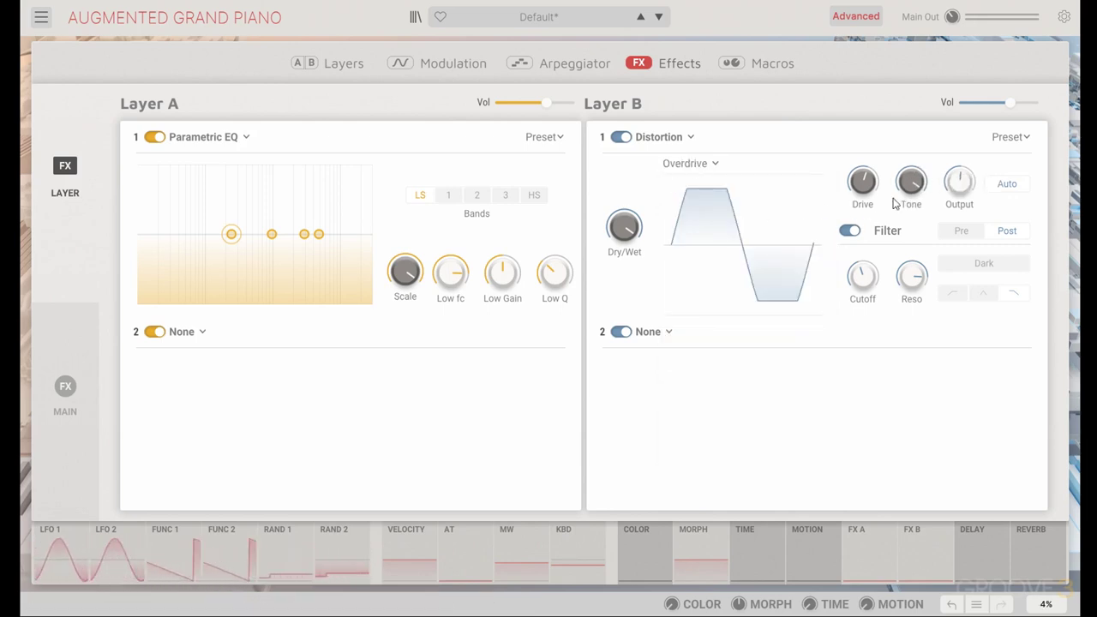
mouse_move(960, 182)
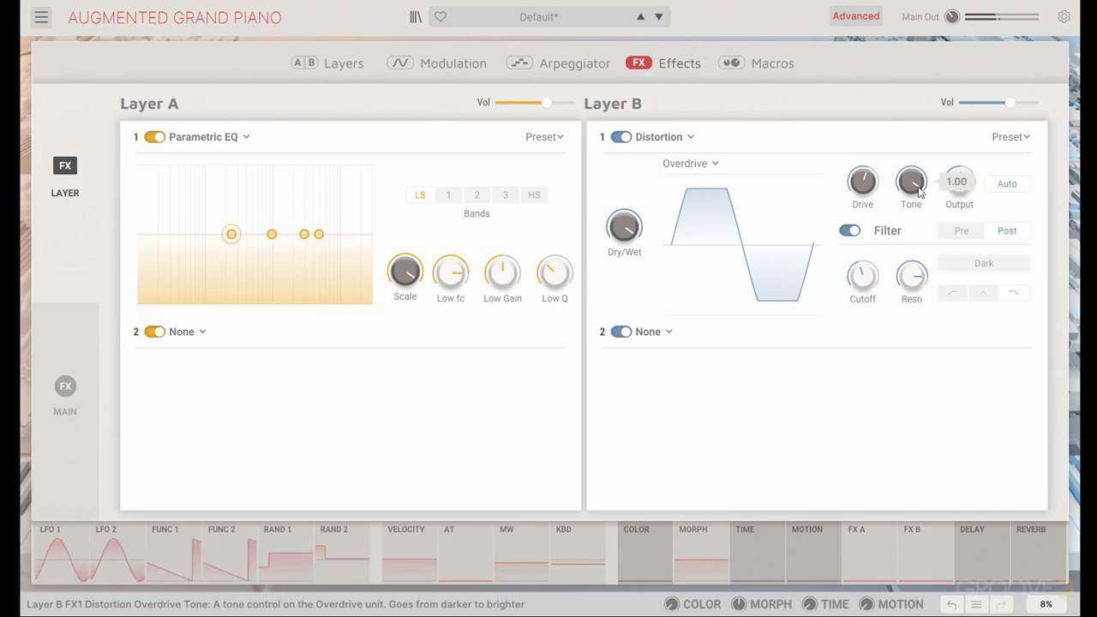
Load a Bitcrusher at 100% wet, with downsampling near 1.64x and bit depth 6.43 bits
left_click(662, 137)
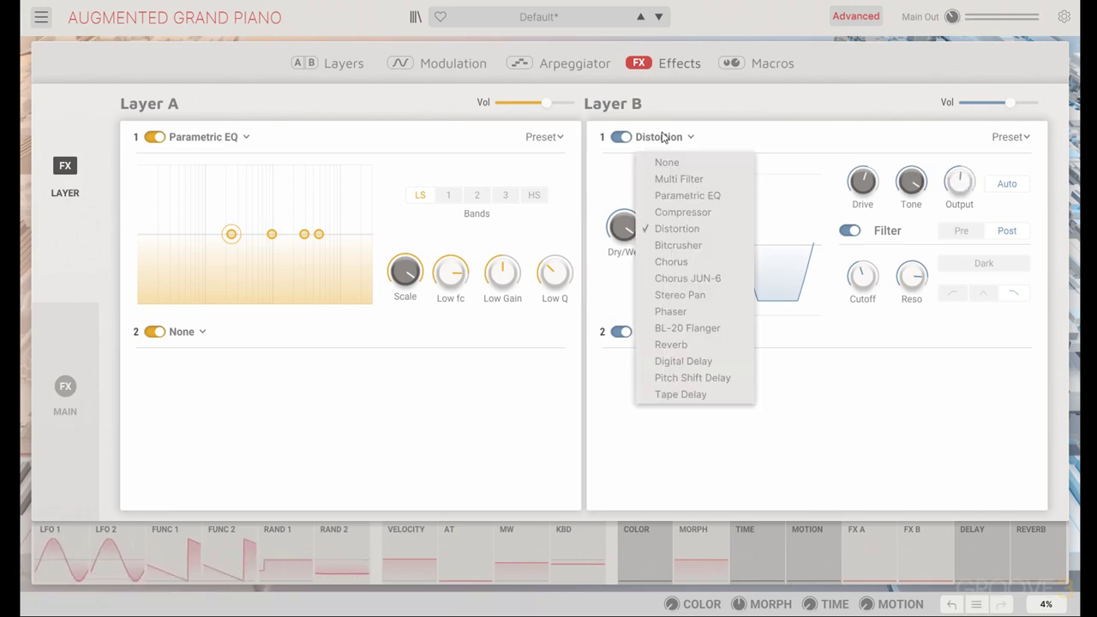
left_click(722, 246)
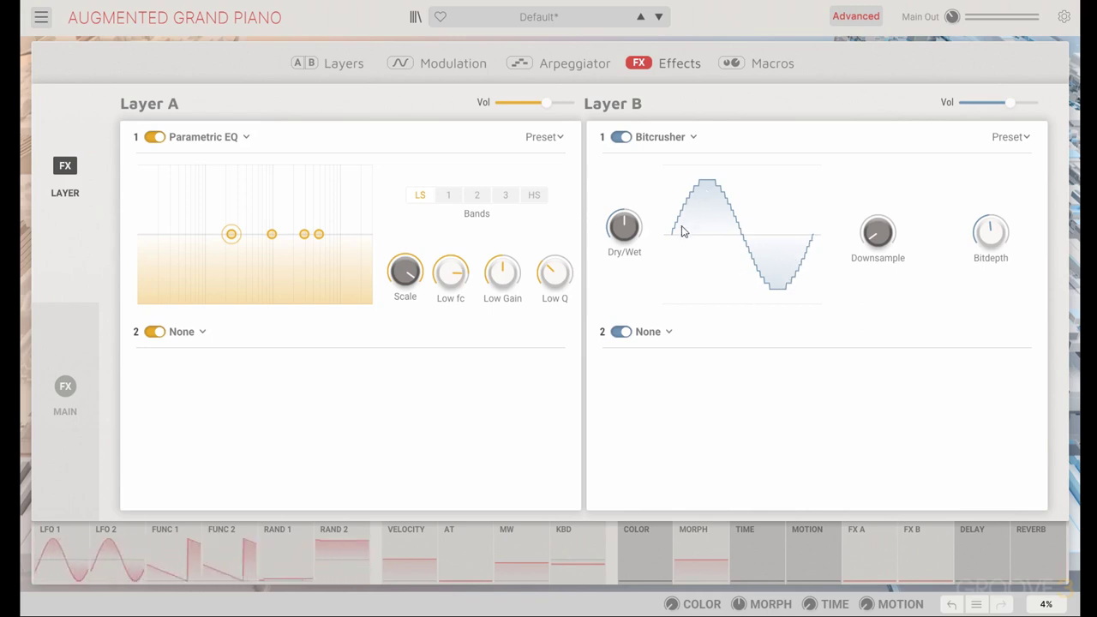
left_click_drag(876, 236, 877, 225)
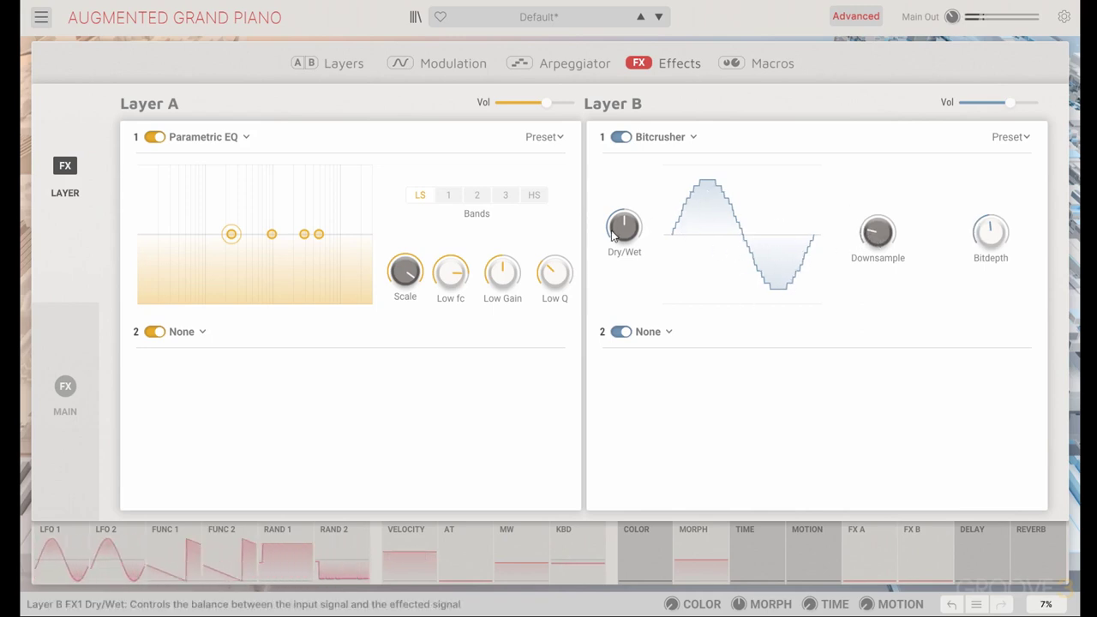
left_click_drag(623, 230, 619, 214)
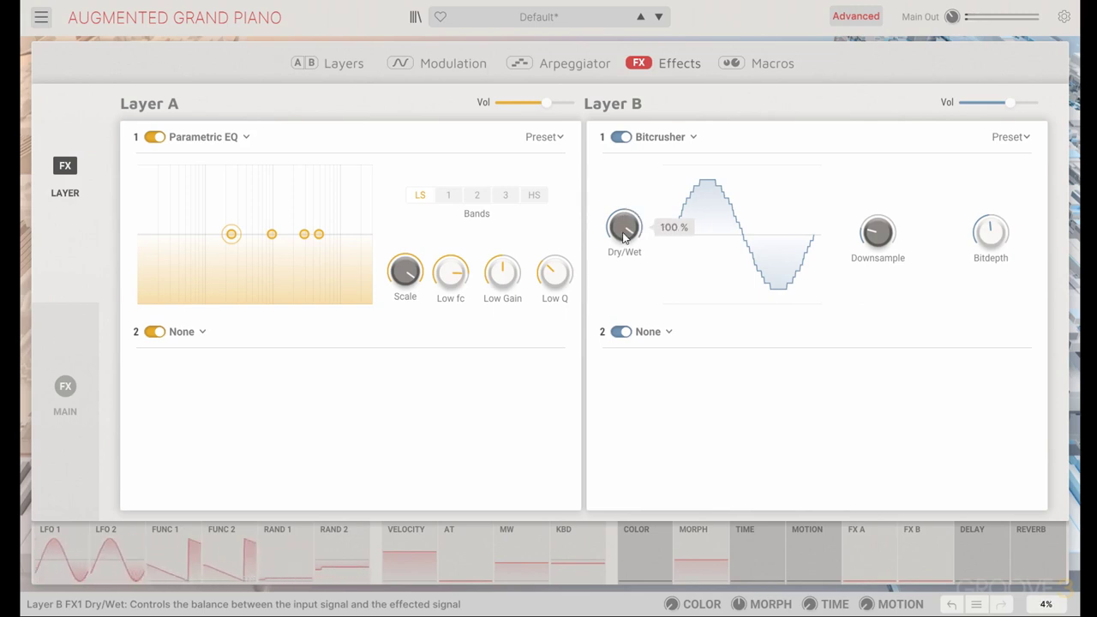
mouse_move(876, 238)
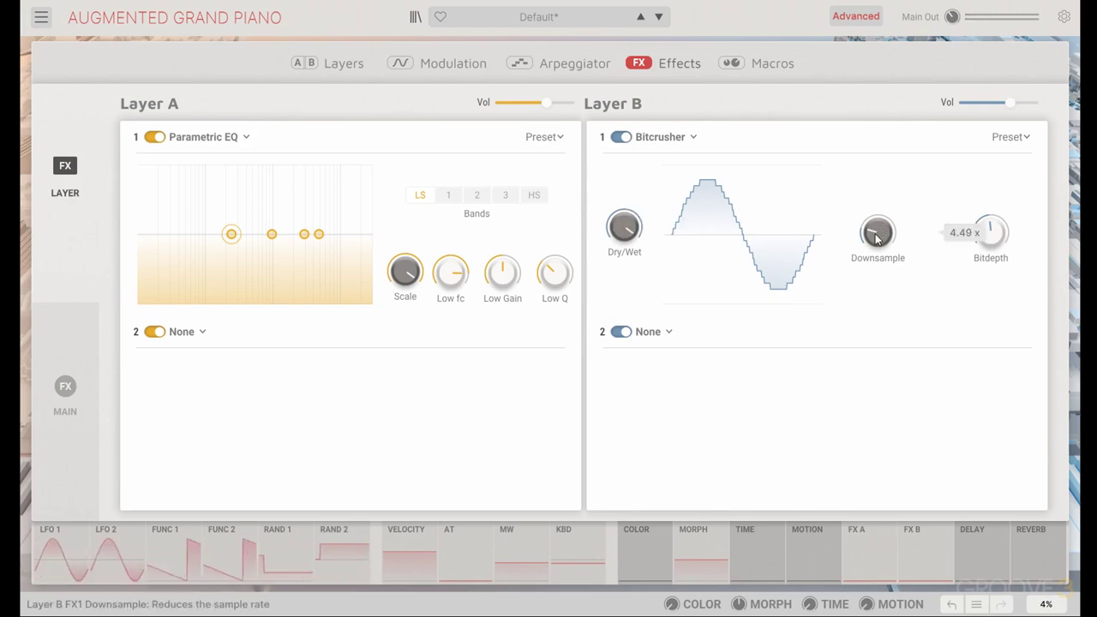
mouse_move(876, 238)
left_mouse_down()
mouse_move(876, 202)
mouse_move(876, 233)
left_mouse_up()
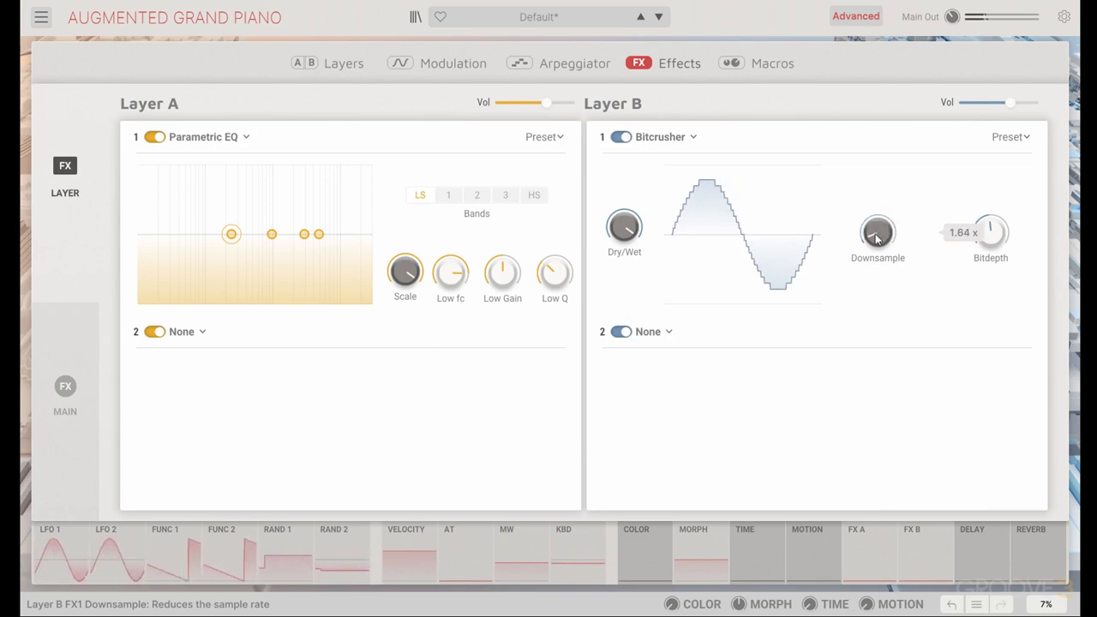
mouse_move(994, 245)
mouse_move(994, 245)
left_mouse_down()
mouse_move(994, 275)
mouse_move(994, 231)
mouse_move(994, 245)
left_mouse_up()
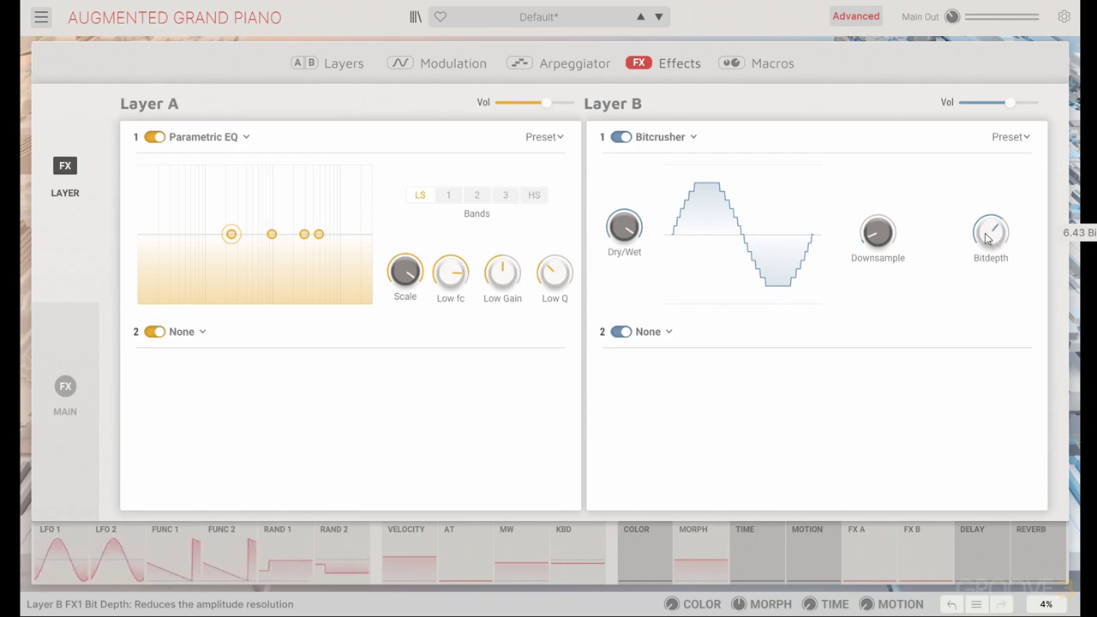
Try the standard Chorus in slot 1, changing its rate and toggling Stereo mode
left_click(692, 138)
left_click(697, 261)
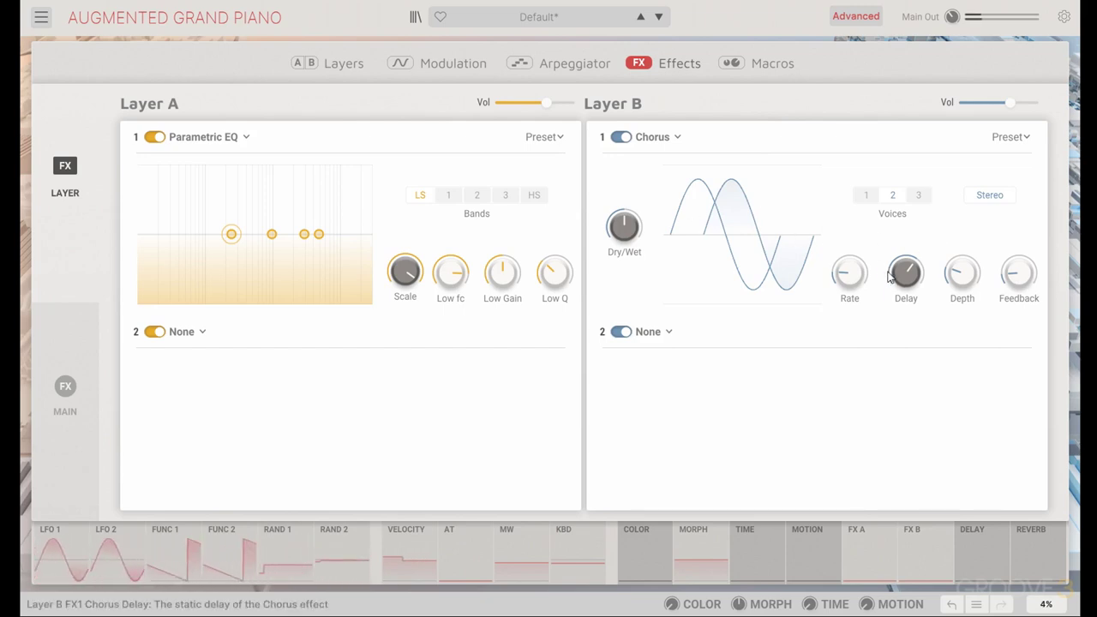
left_click_drag(865, 281, 1019, 267)
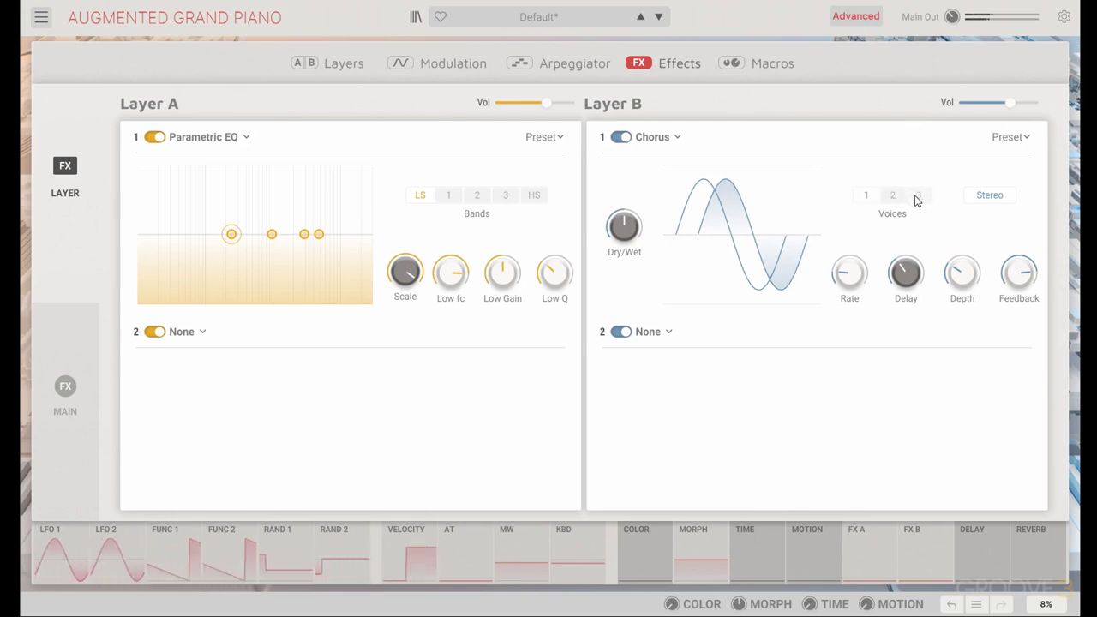
left_click(997, 203)
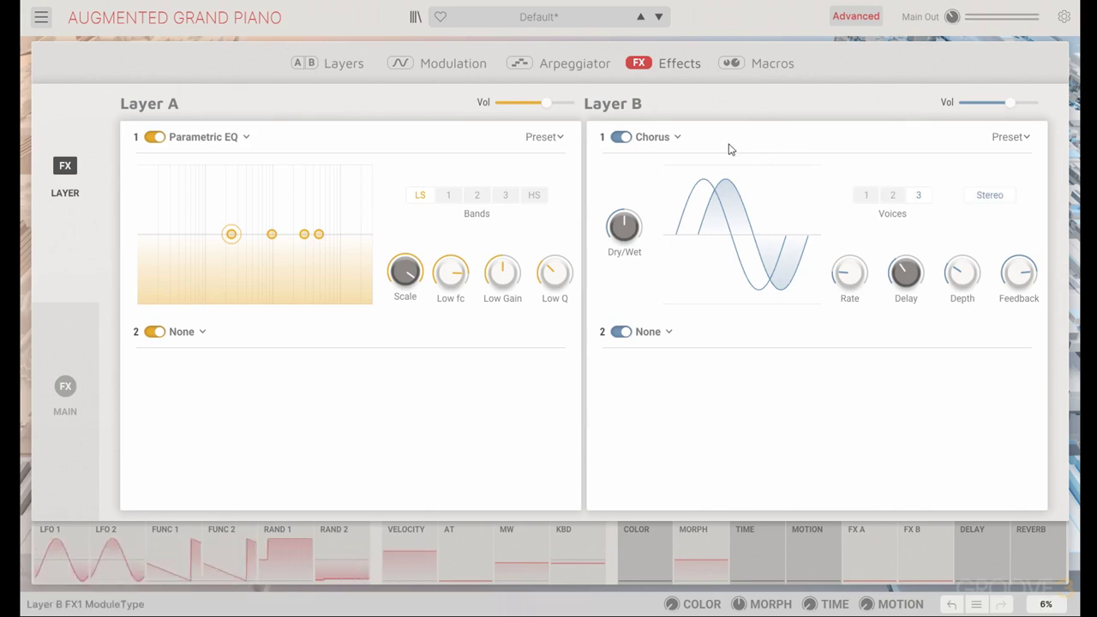
Switch slot 1 to Chorus JUN-6 and reduce its modulation depth
left_click(677, 138)
left_click(702, 281)
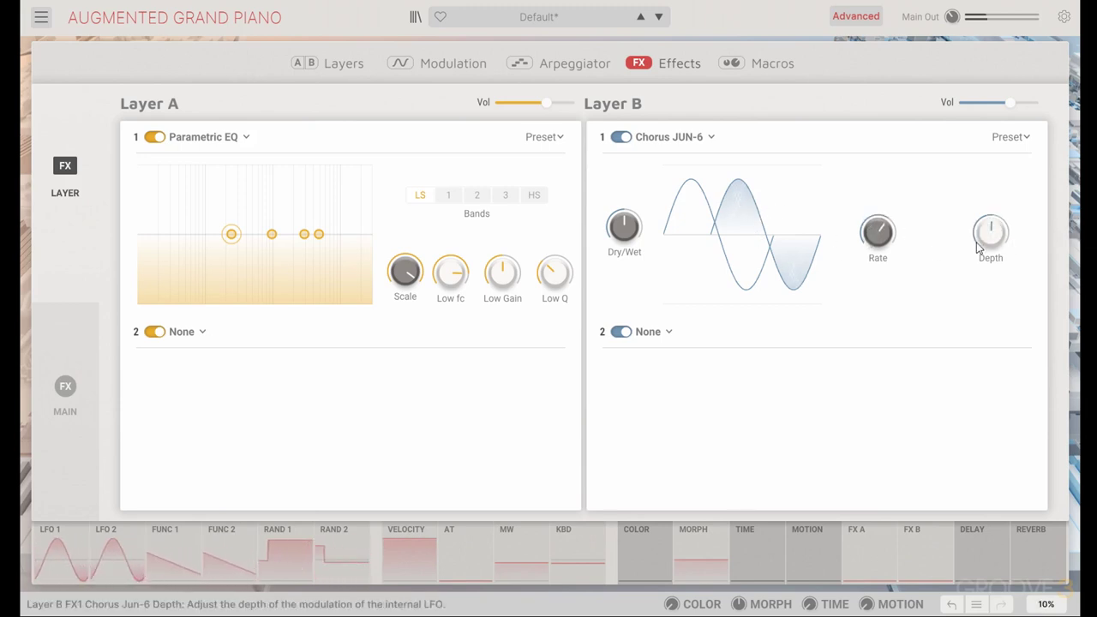
mouse_move(992, 232)
mouse_move(992, 232)
left_mouse_down()
mouse_move(991, 245)
mouse_move(989, 232)
left_mouse_up()
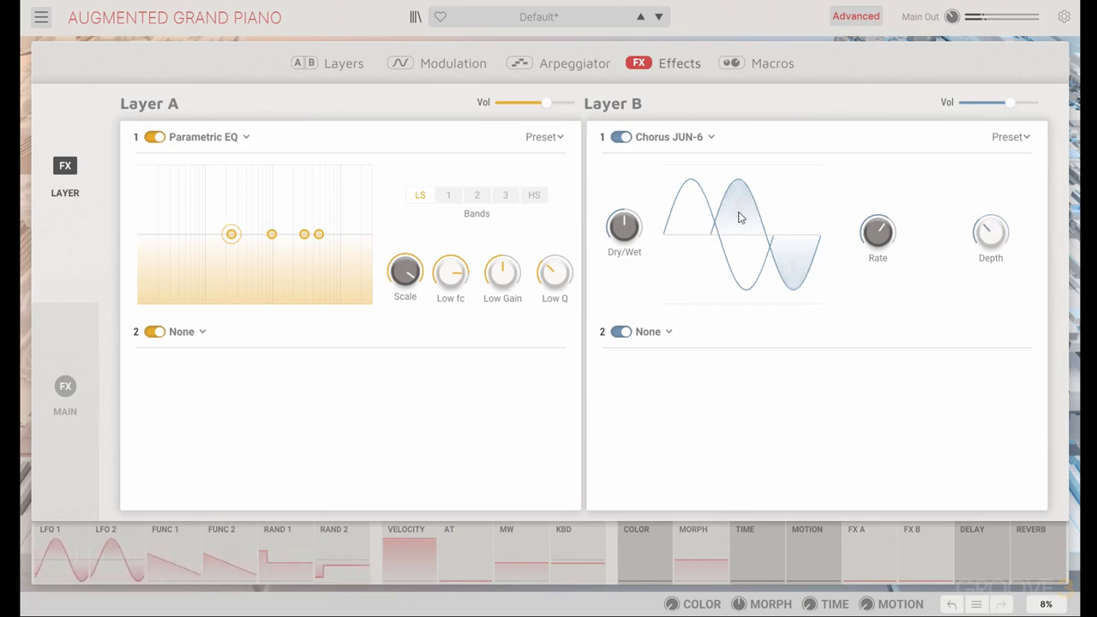
Load Stereo Pan with Natural and MonoBass on, cutoff lowered slightly and amount about 71%
left_click(694, 140)
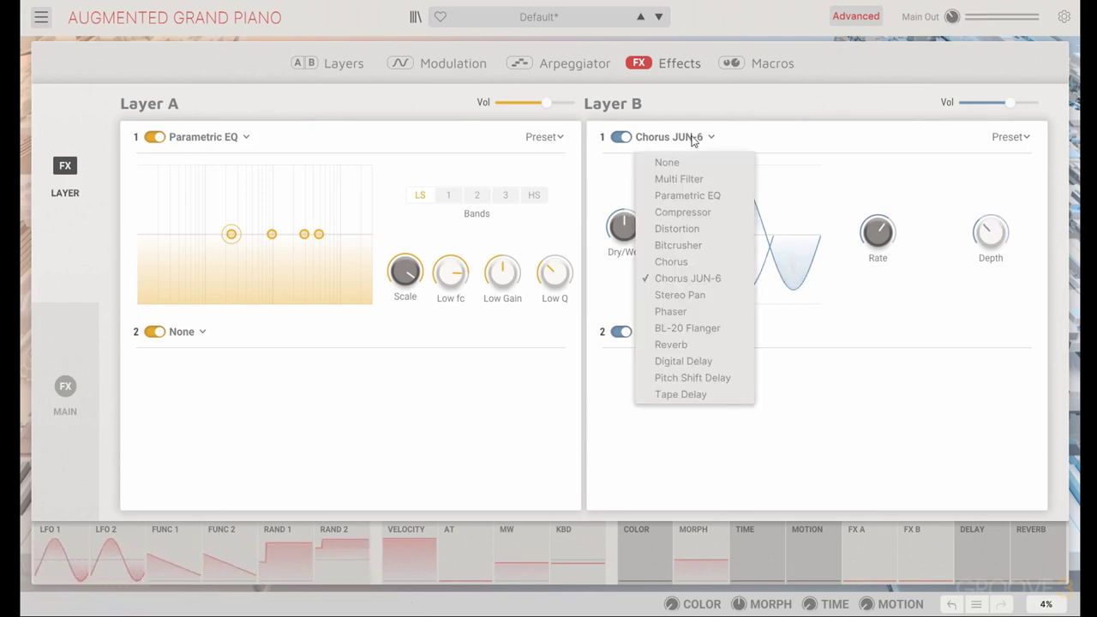
left_click(720, 294)
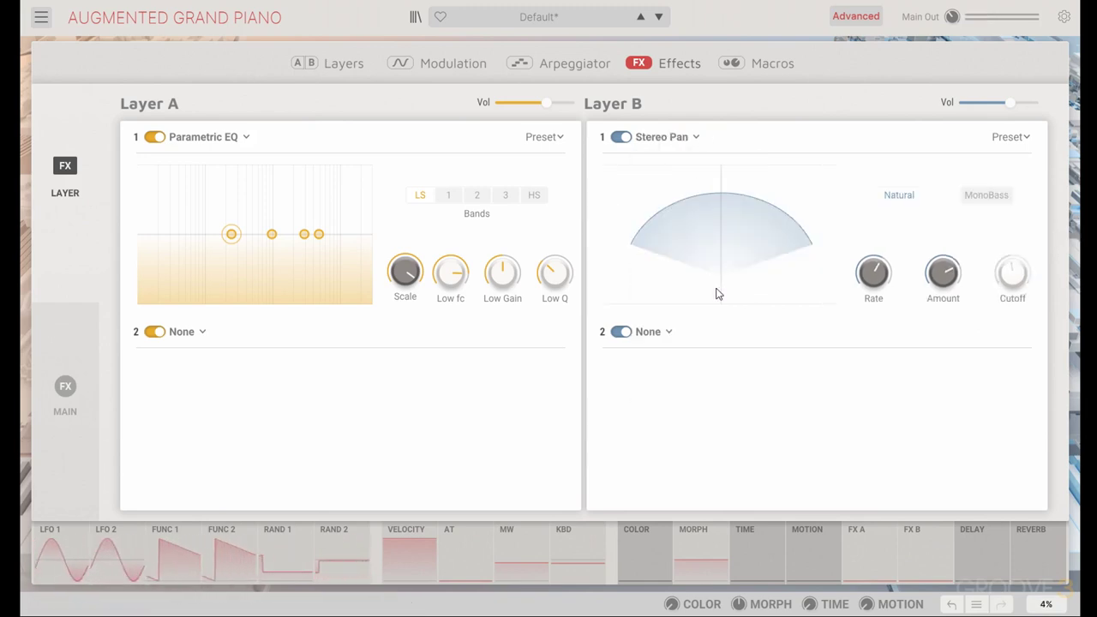
left_click(890, 198)
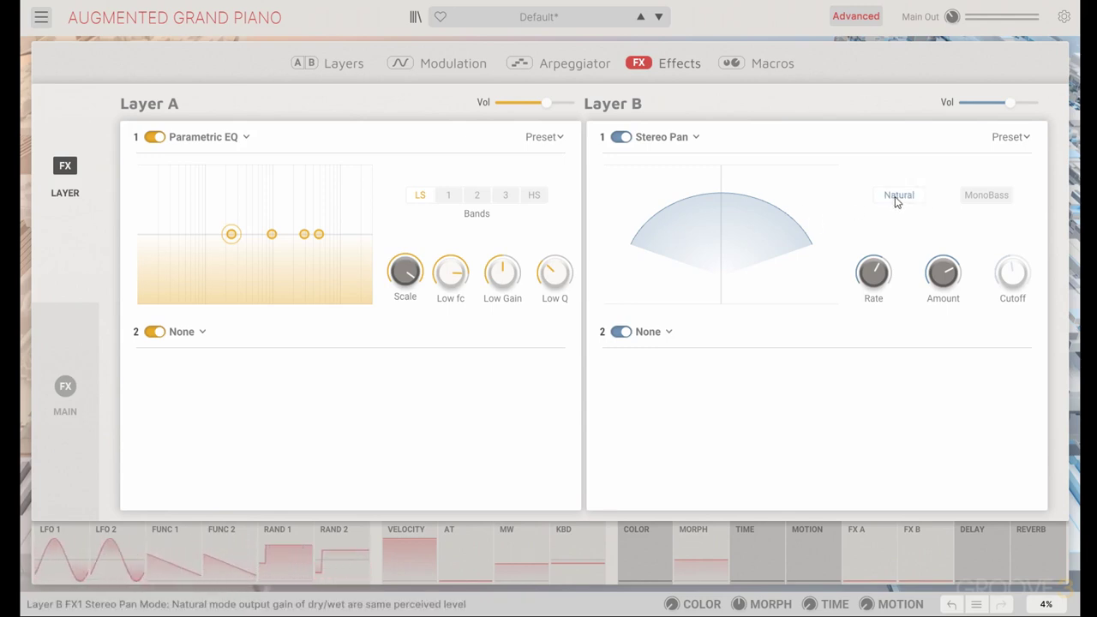
left_click(999, 196)
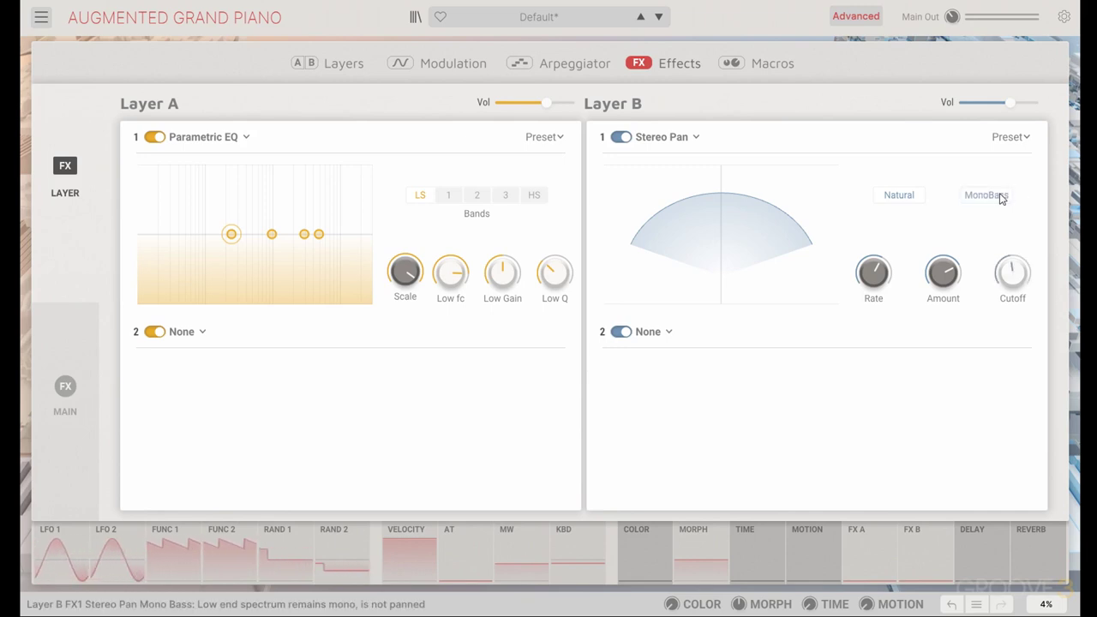
mouse_move(1013, 270)
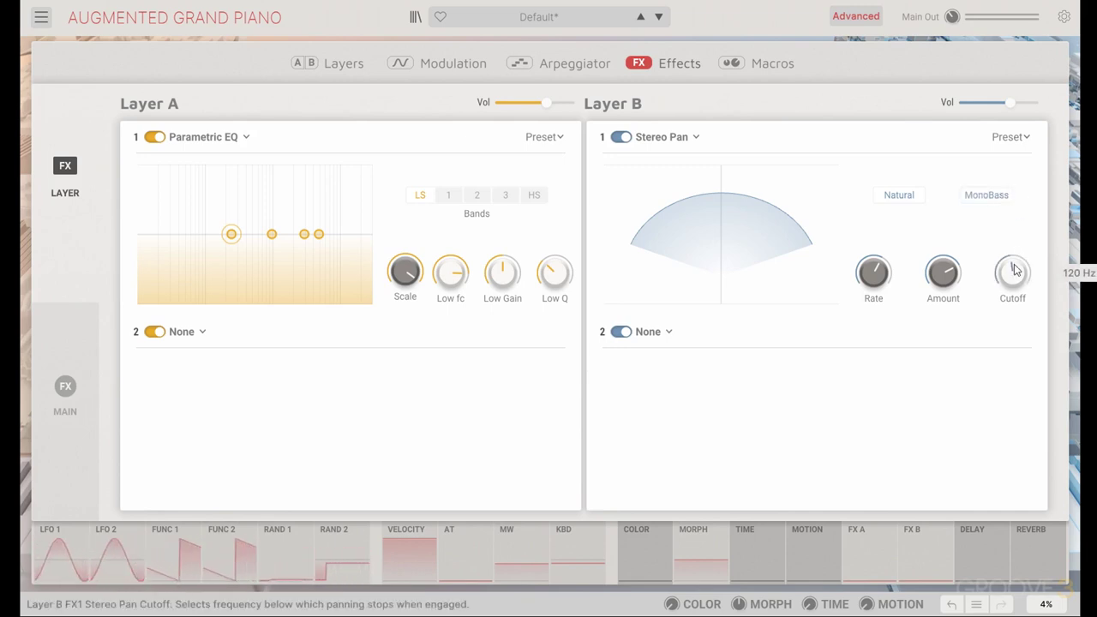
left_click_drag(1012, 273, 1013, 275)
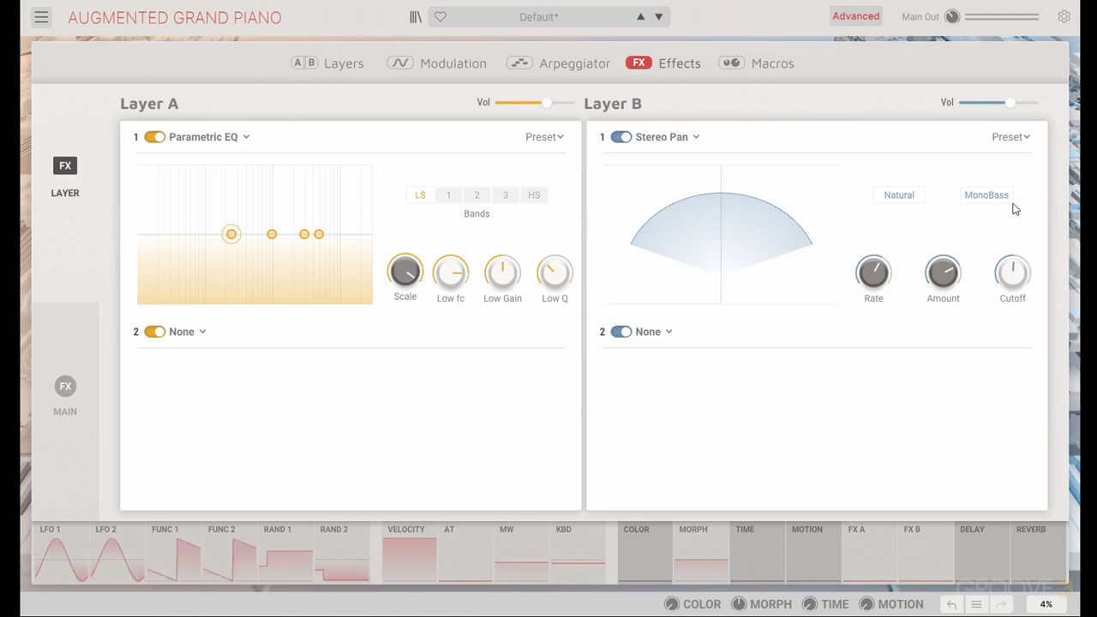
mouse_move(872, 285)
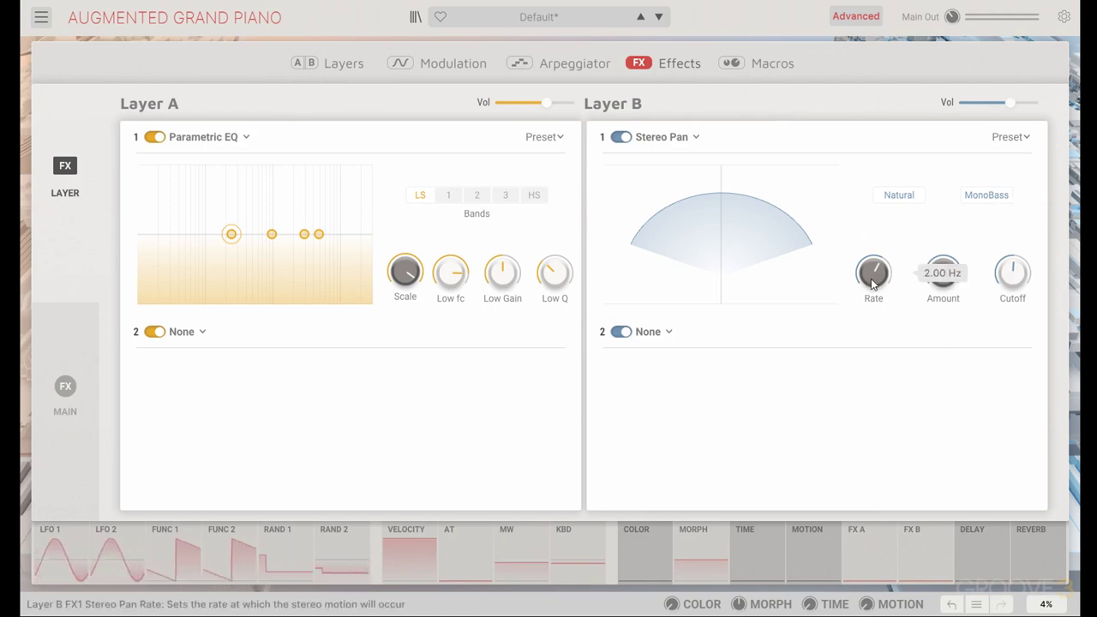
mouse_move(1012, 272)
left_mouse_down()
mouse_move(1012, 253)
mouse_move(1012, 292)
mouse_move(1012, 257)
left_mouse_up()
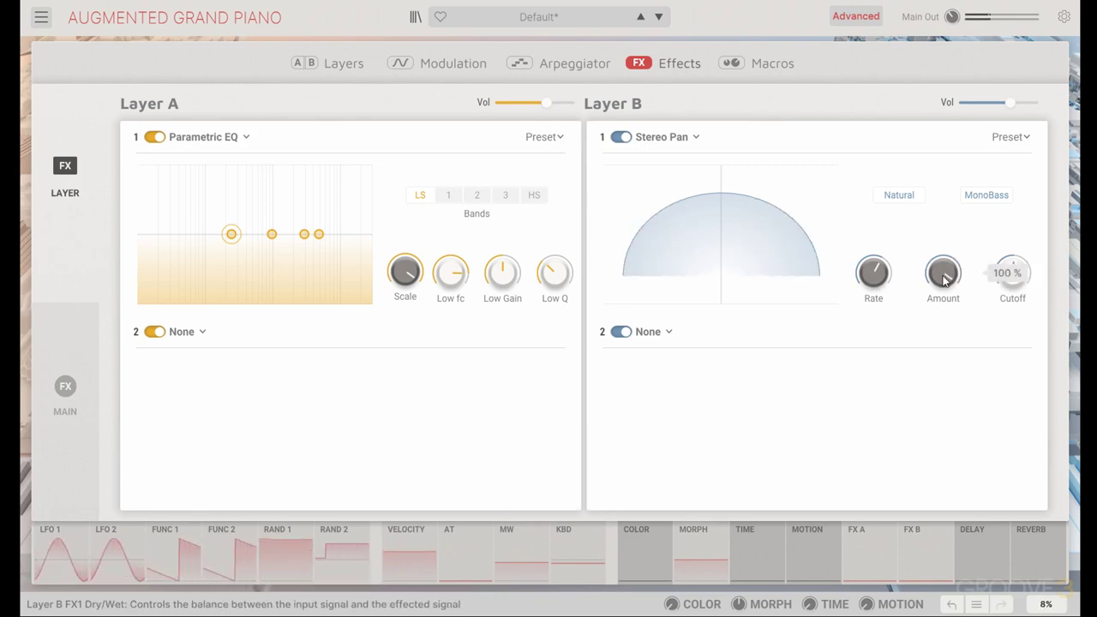
left_click_drag(946, 280, 879, 253)
Load a Phaser: rate 0.976 Hz, raised frequency, feedback 0.820, LFO amount 0.546, 10 poles, maximum stereo
left_click(690, 139)
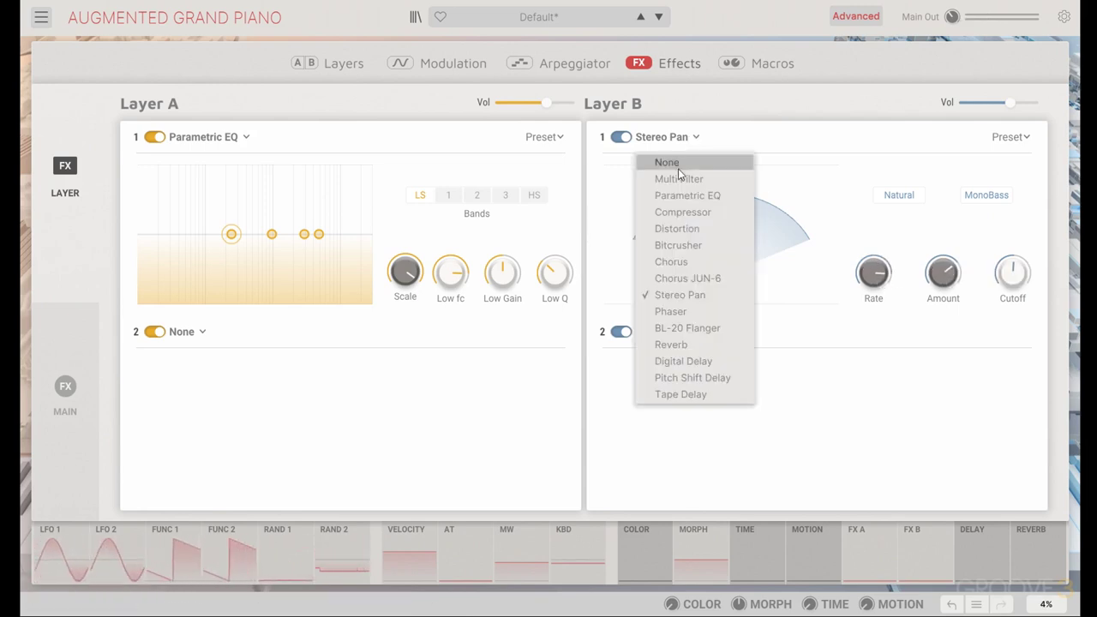
left_click(717, 312)
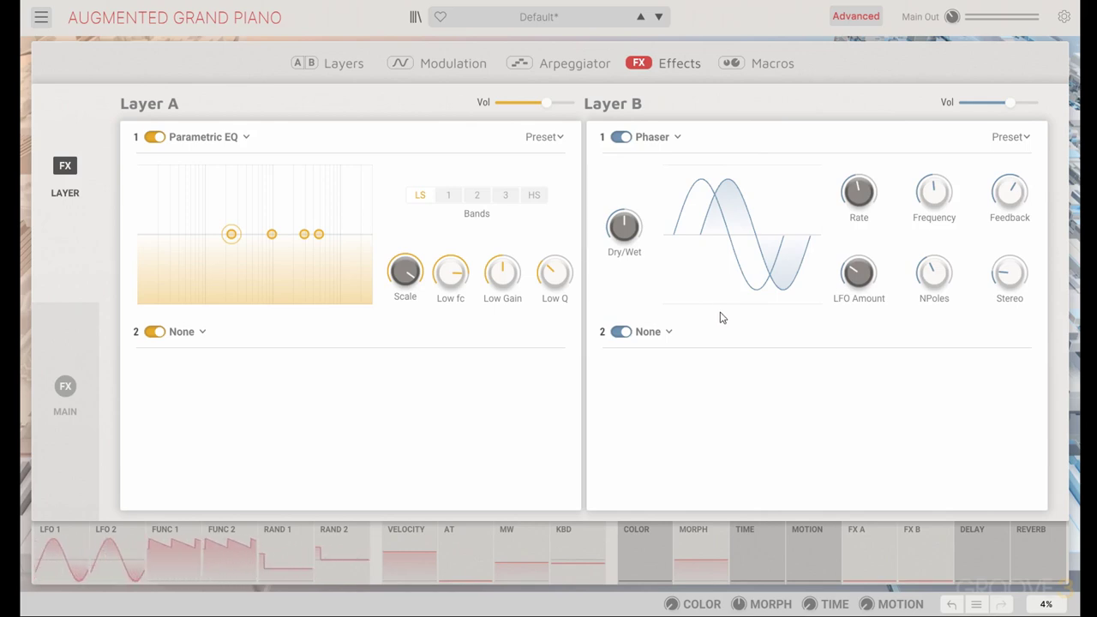
left_click_drag(871, 206, 871, 190)
left_click_drag(934, 204, 934, 190)
left_click_drag(1014, 203, 1014, 194)
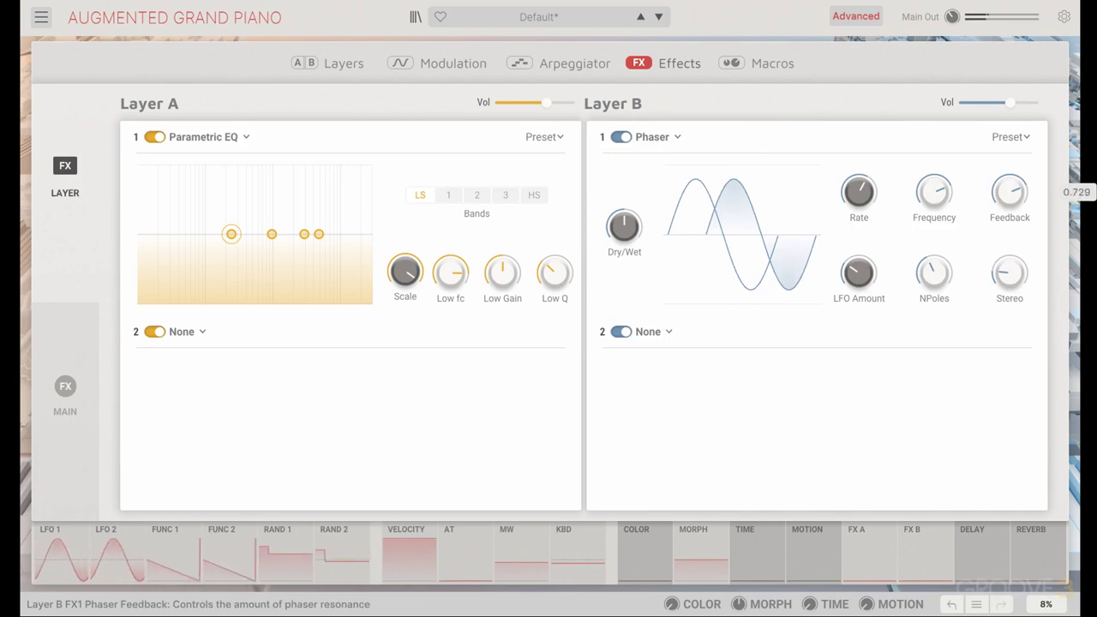
left_click_drag(861, 287, 861, 269)
left_click_drag(934, 272, 941, 290)
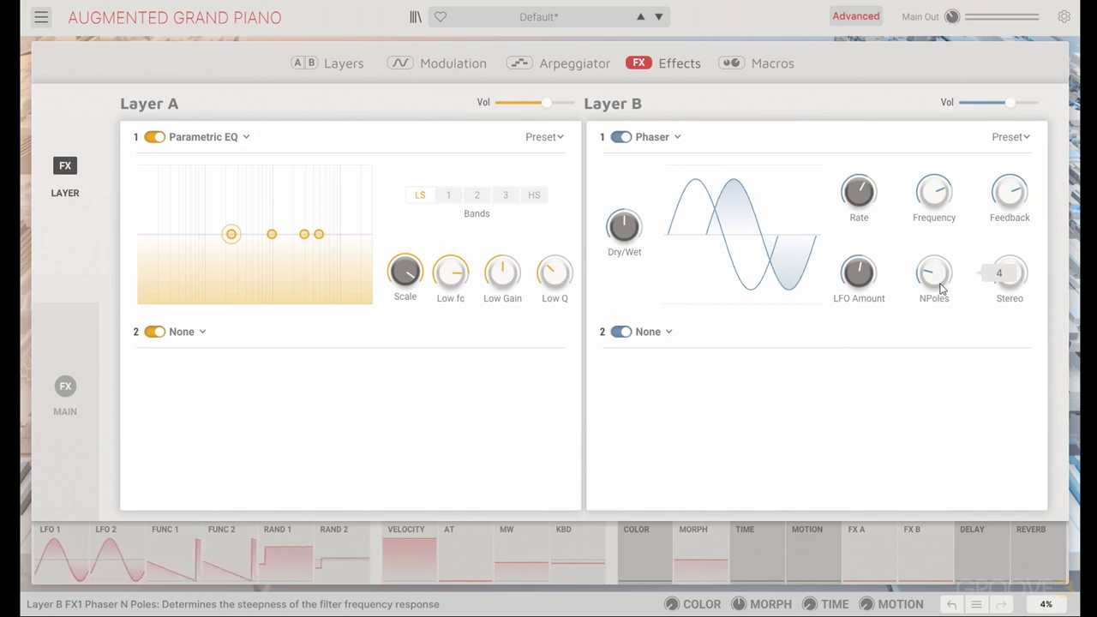
mouse_move(1008, 286)
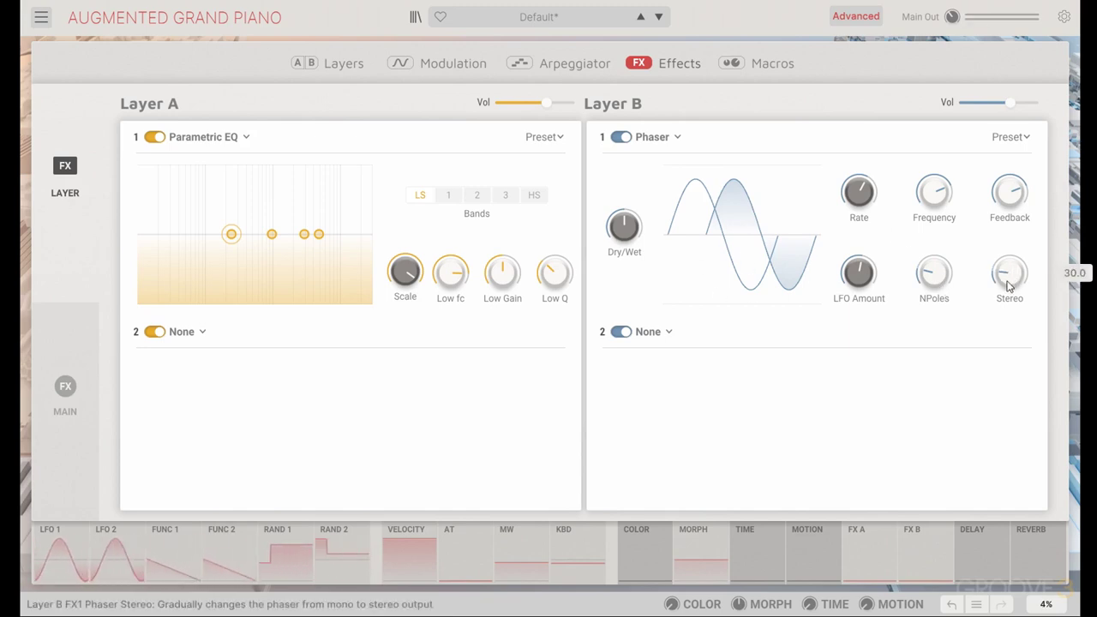
mouse_move(1008, 286)
left_mouse_down()
mouse_move(1009, 235)
mouse_move(1008, 286)
left_mouse_up()
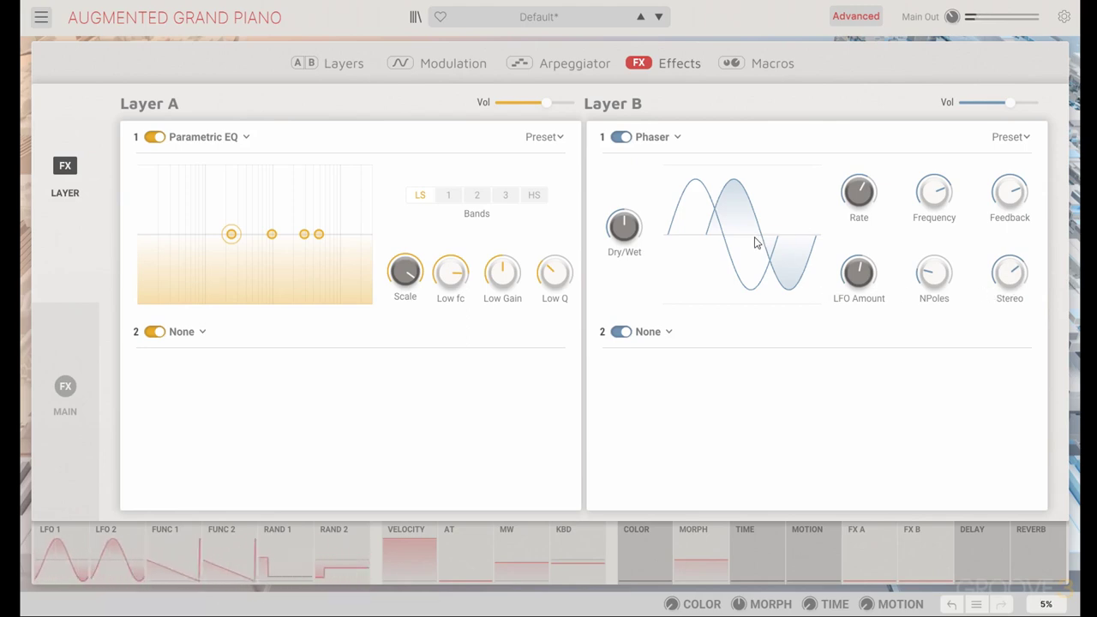
Load the BL-20 Flanger with rate 0.330 Hz, reduced depth, feedback 84% and Wide toggled
left_click(672, 136)
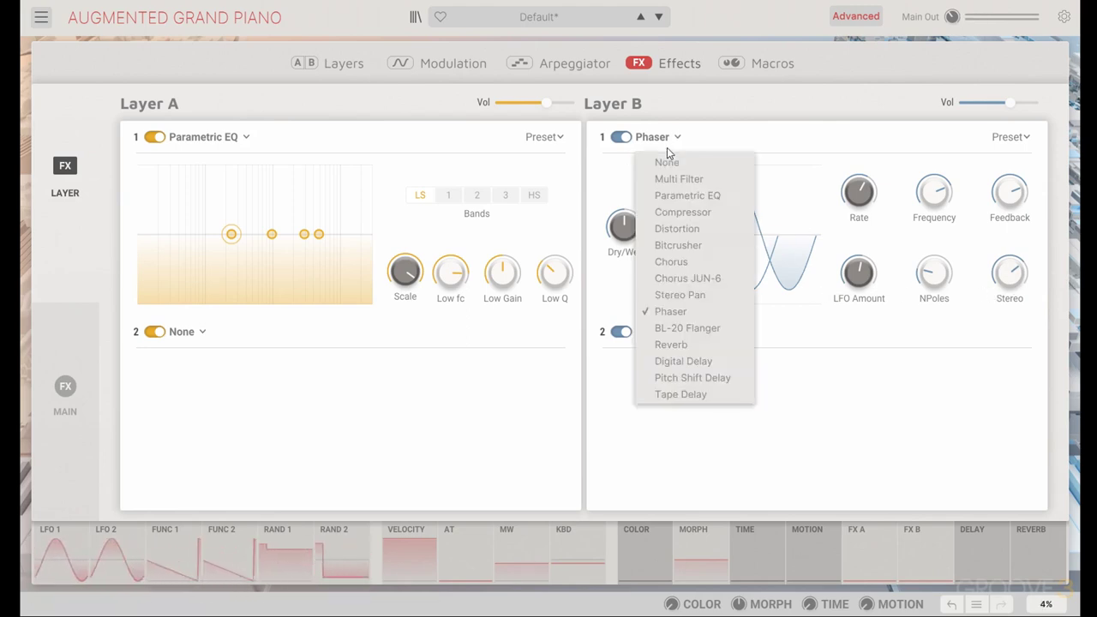
left_click(717, 329)
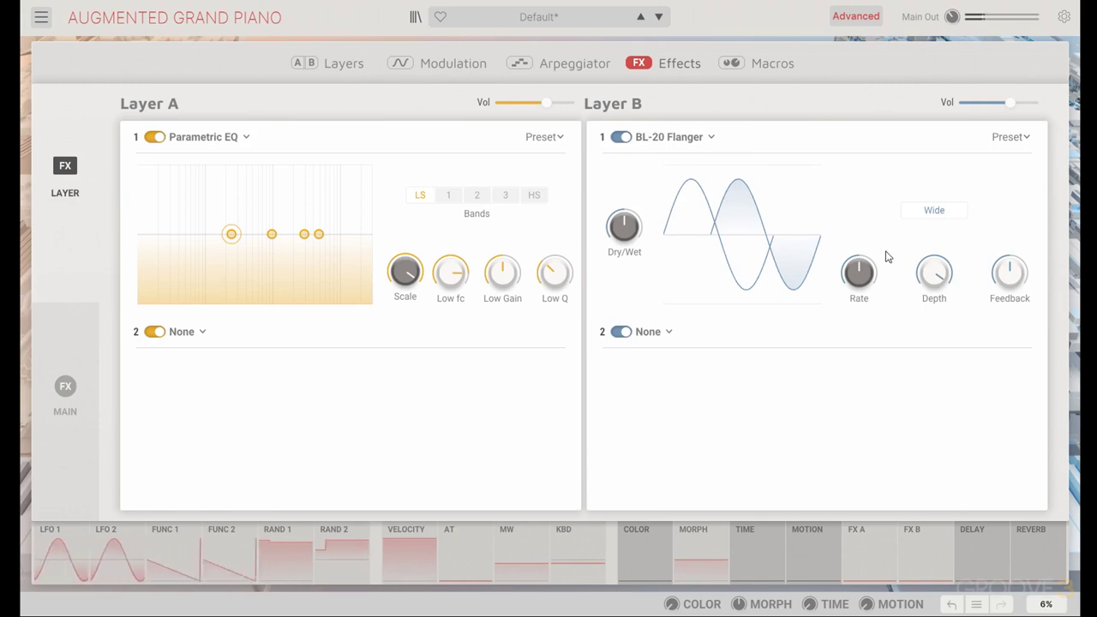
left_click_drag(858, 272, 860, 251)
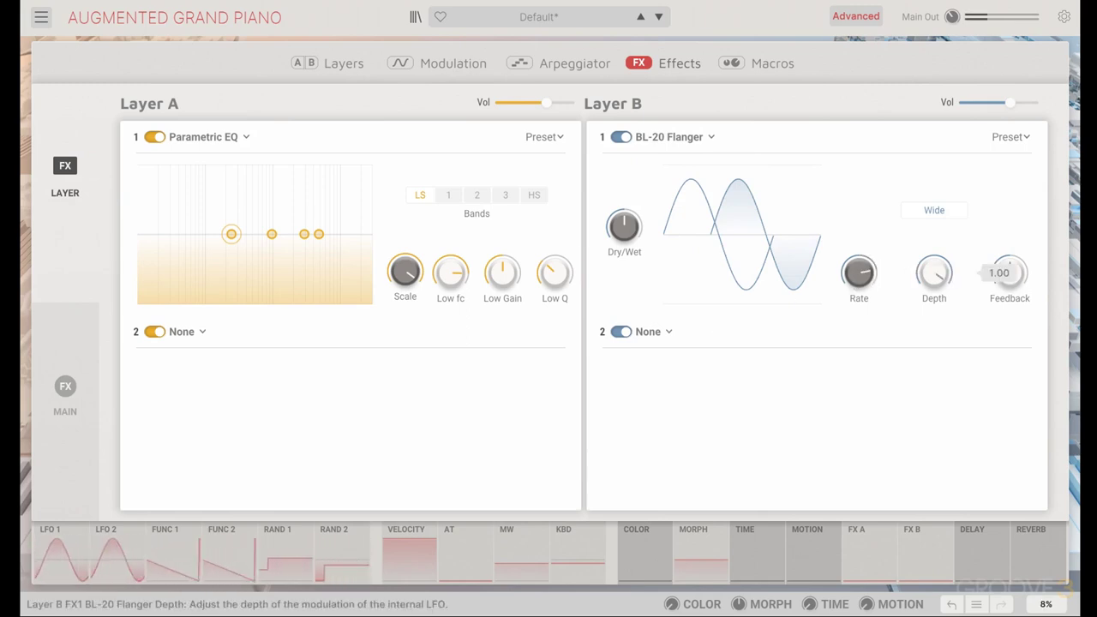
left_click_drag(934, 272, 934, 283)
left_click_drag(859, 273, 858, 287)
left_click_drag(1009, 272, 1009, 257)
left_click(941, 218)
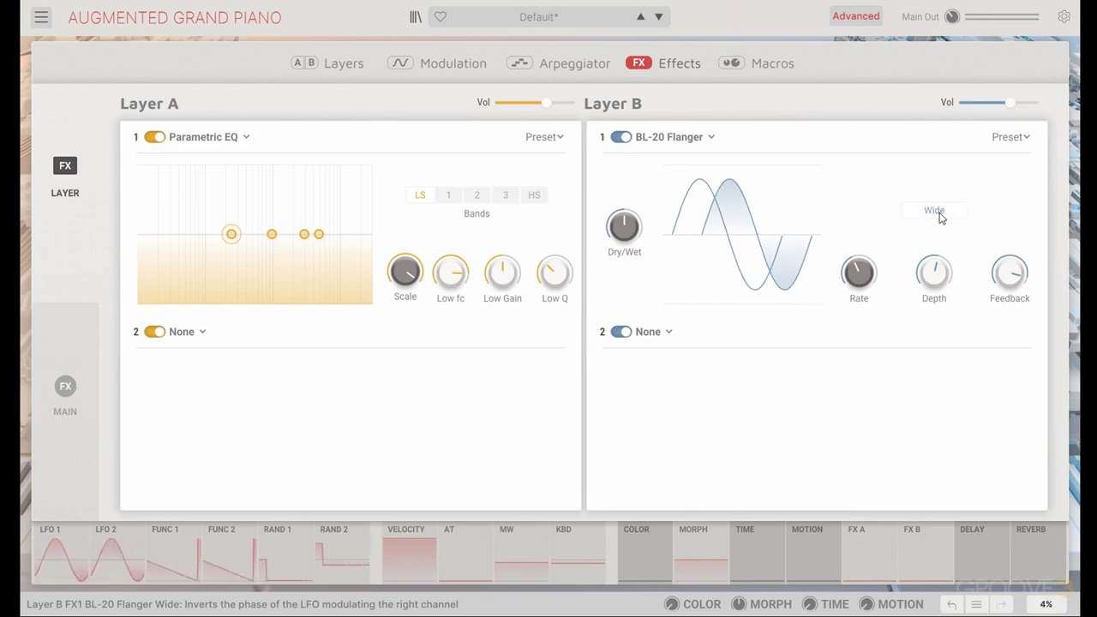
Load Reverb with larger size, longer decay, damping at zero and a swept InputLP frequency
left_click(686, 142)
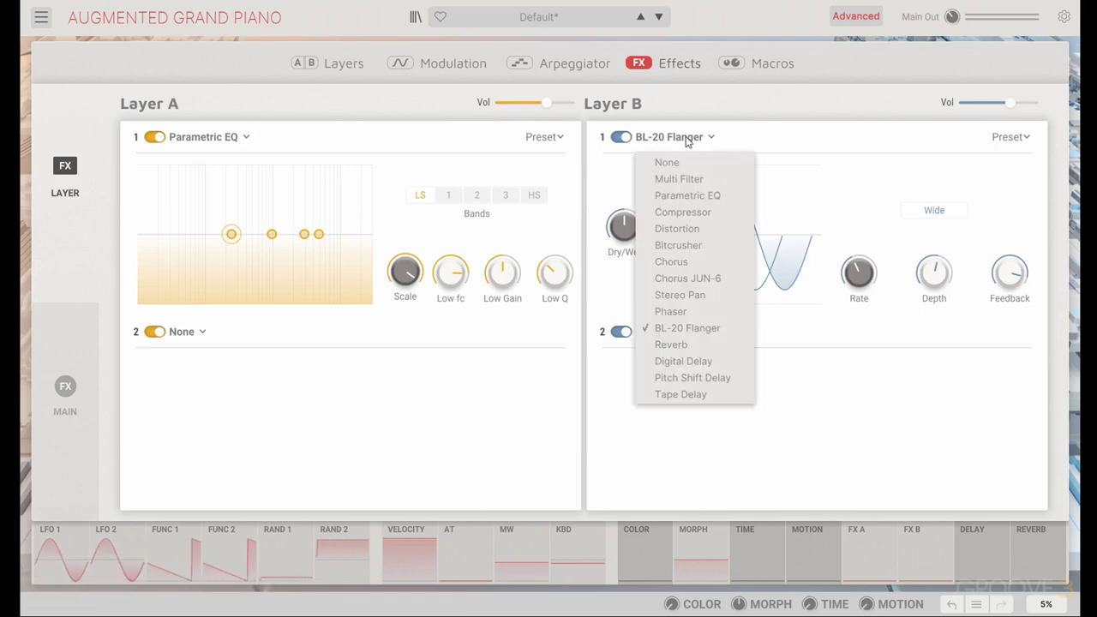
left_click(704, 346)
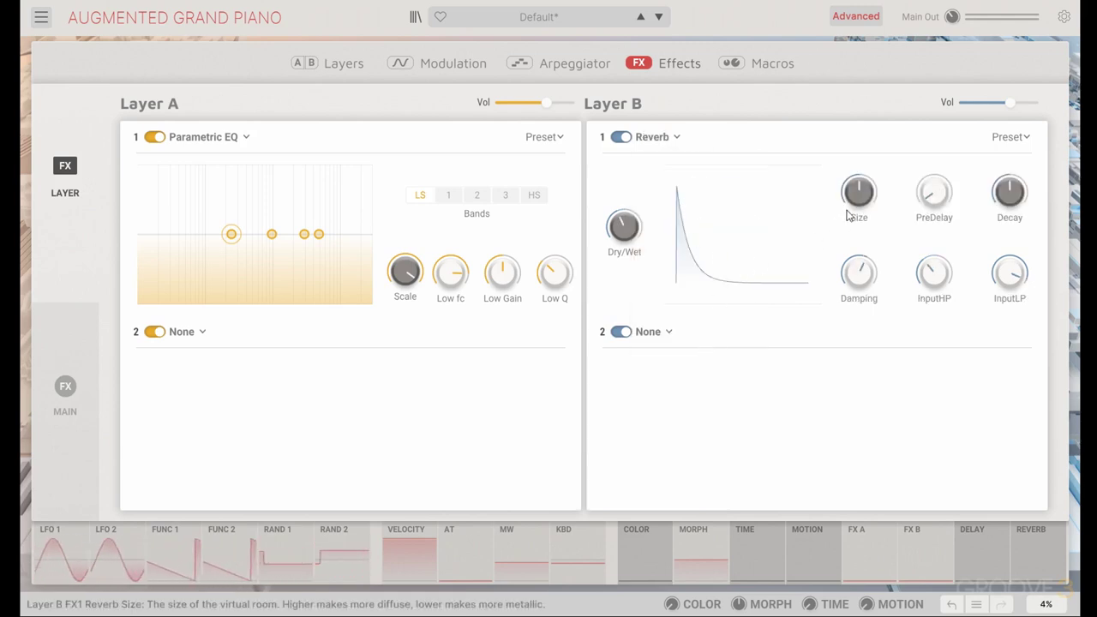
left_click_drag(861, 209, 935, 194)
left_click_drag(1008, 199, 1009, 175)
mouse_move(867, 281)
left_mouse_down()
mouse_move(867, 333)
mouse_move(867, 249)
mouse_move(867, 286)
left_mouse_up()
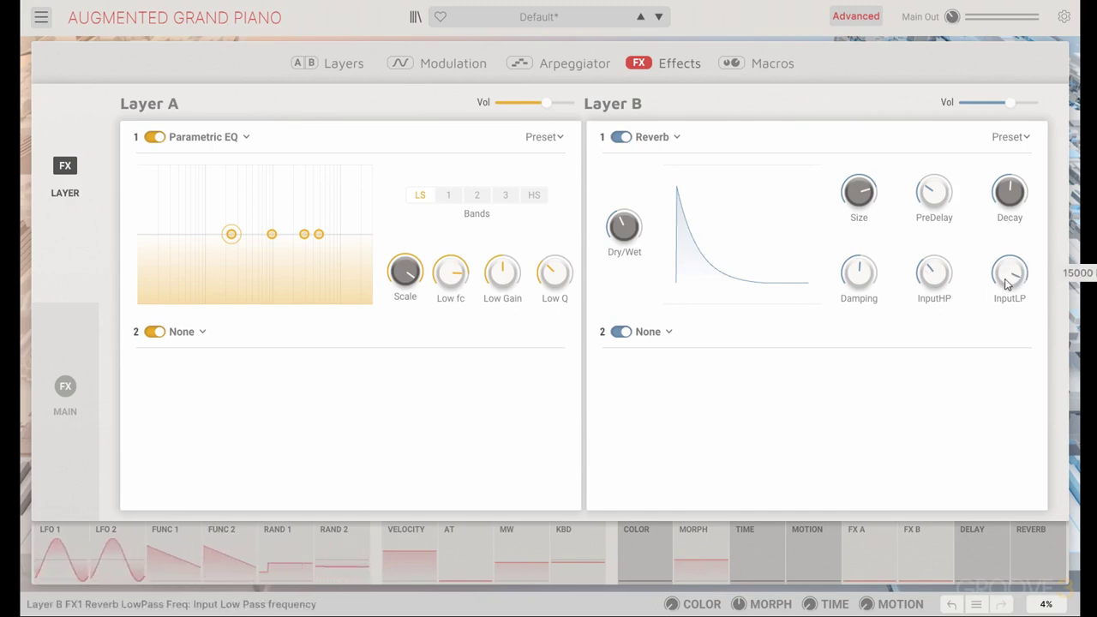
mouse_move(1008, 285)
left_mouse_down()
mouse_move(1008, 347)
mouse_move(1010, 280)
left_mouse_up()
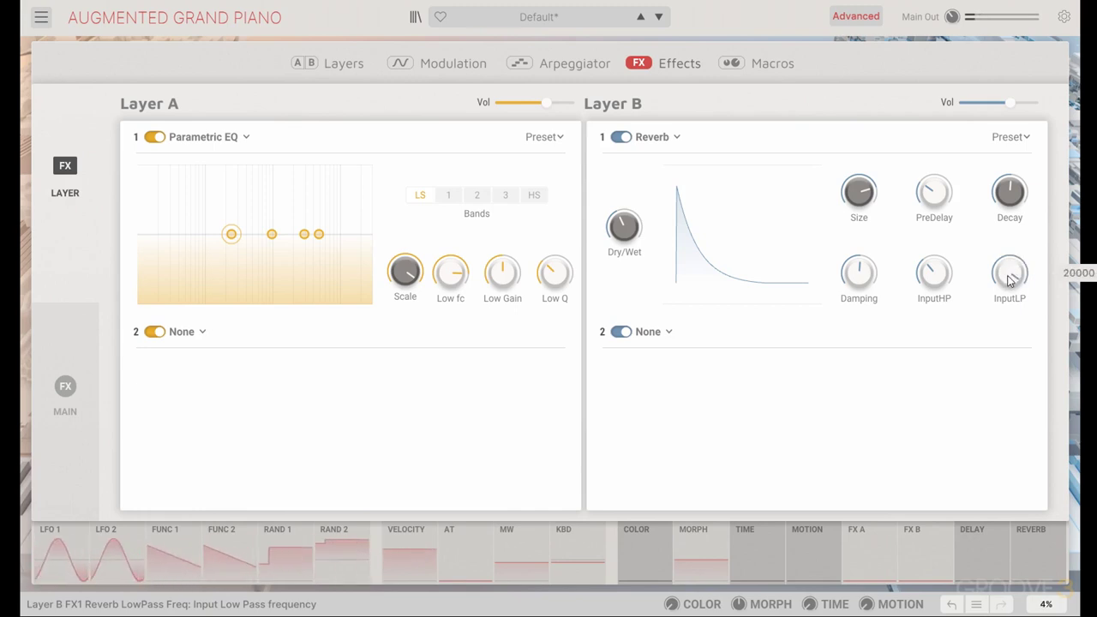
Load Digital Delay with feedback about 0.488, PingPong on and stereo about 0.968
left_click(667, 137)
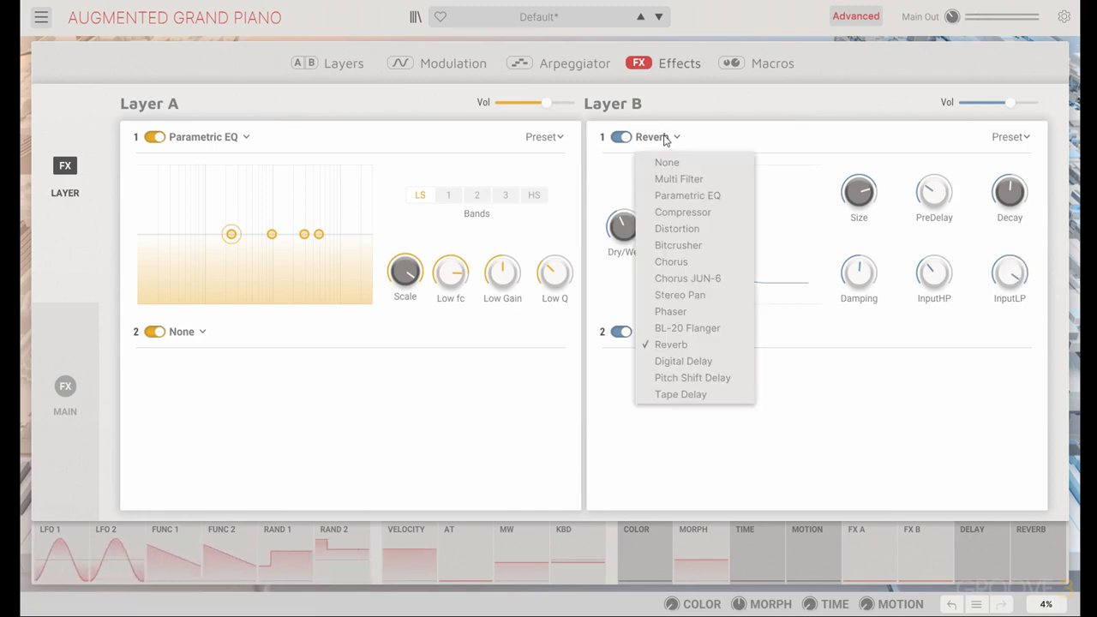
left_click(699, 361)
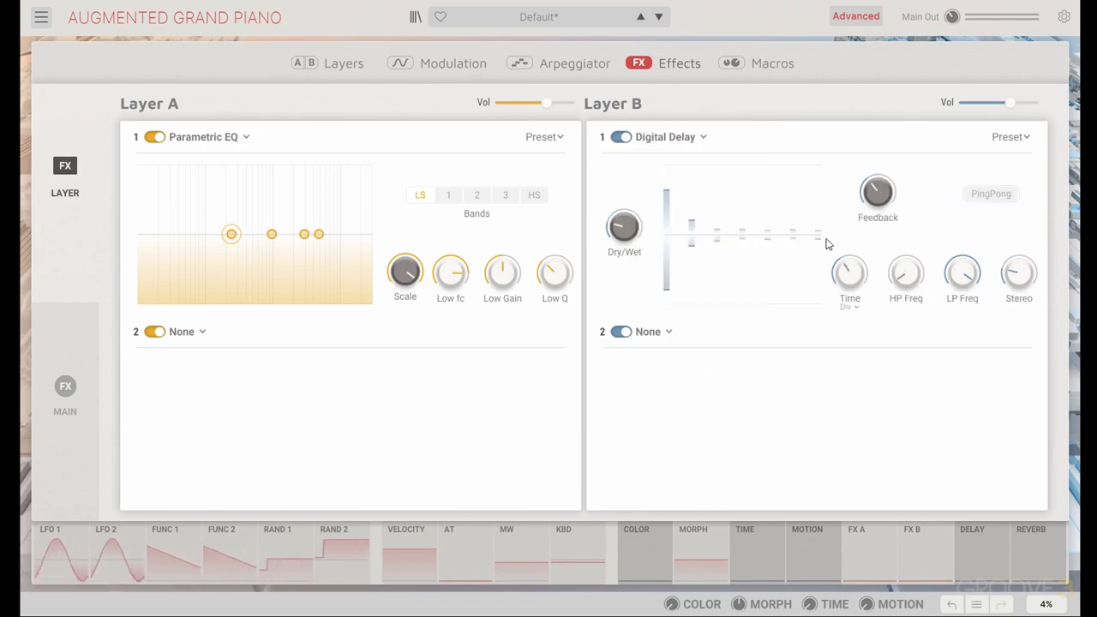
mouse_move(1019, 273)
left_mouse_down()
mouse_move(1018, 300)
mouse_move(1018, 287)
left_mouse_up()
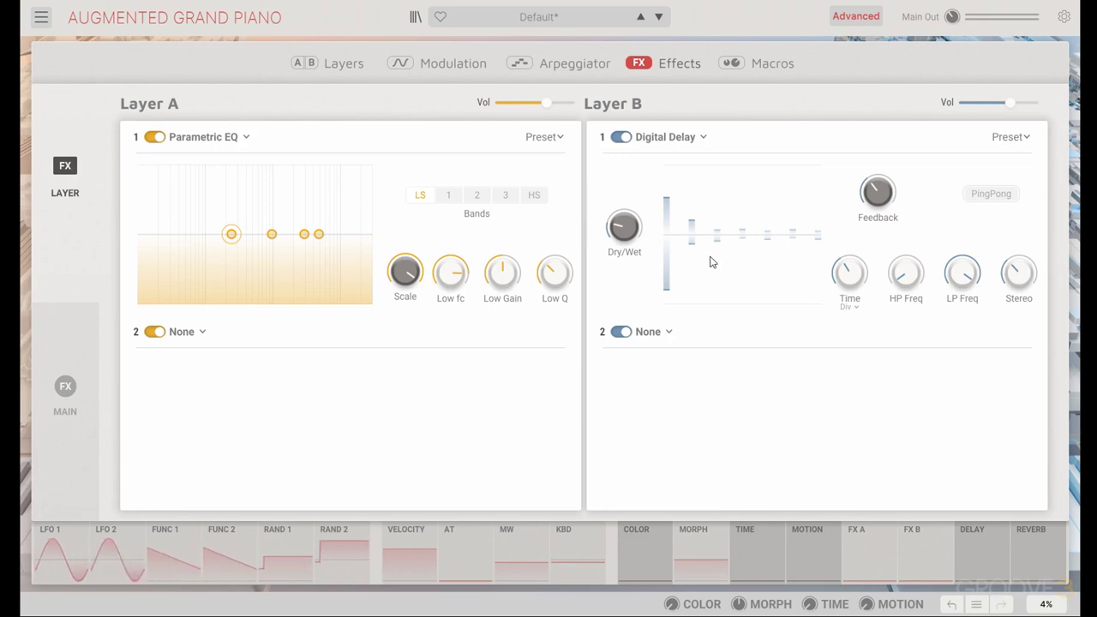
mouse_move(876, 192)
left_mouse_down()
mouse_move(876, 171)
mouse_move(877, 190)
left_mouse_up()
left_click(989, 194)
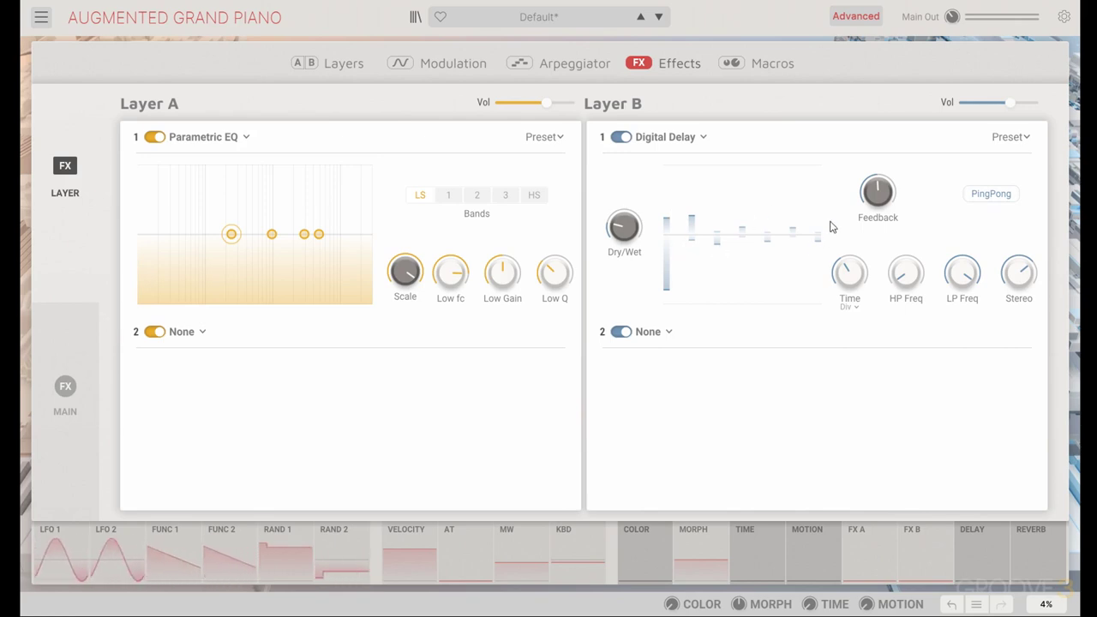
mouse_move(1019, 272)
left_mouse_down()
mouse_move(1019, 257)
mouse_move(1019, 274)
left_mouse_up()
Switch the delay Time Type from tempo sync to free time and set 176 ms
left_click_drag(849, 273, 849, 265)
left_click(850, 307)
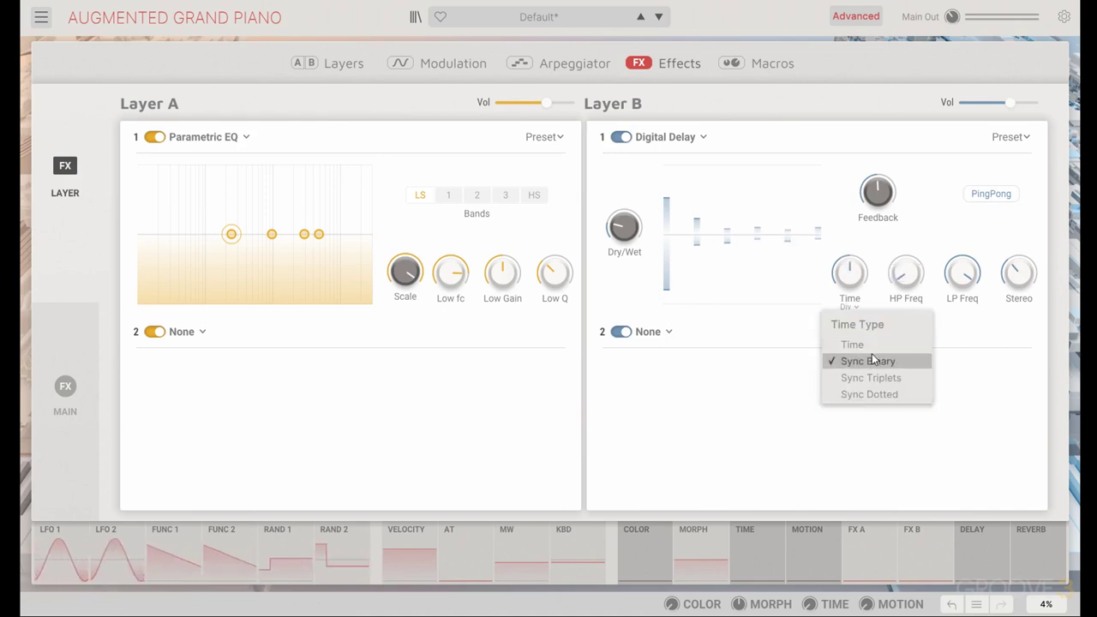
left_click(871, 346)
left_click_drag(860, 291, 854, 281)
mouse_move(964, 276)
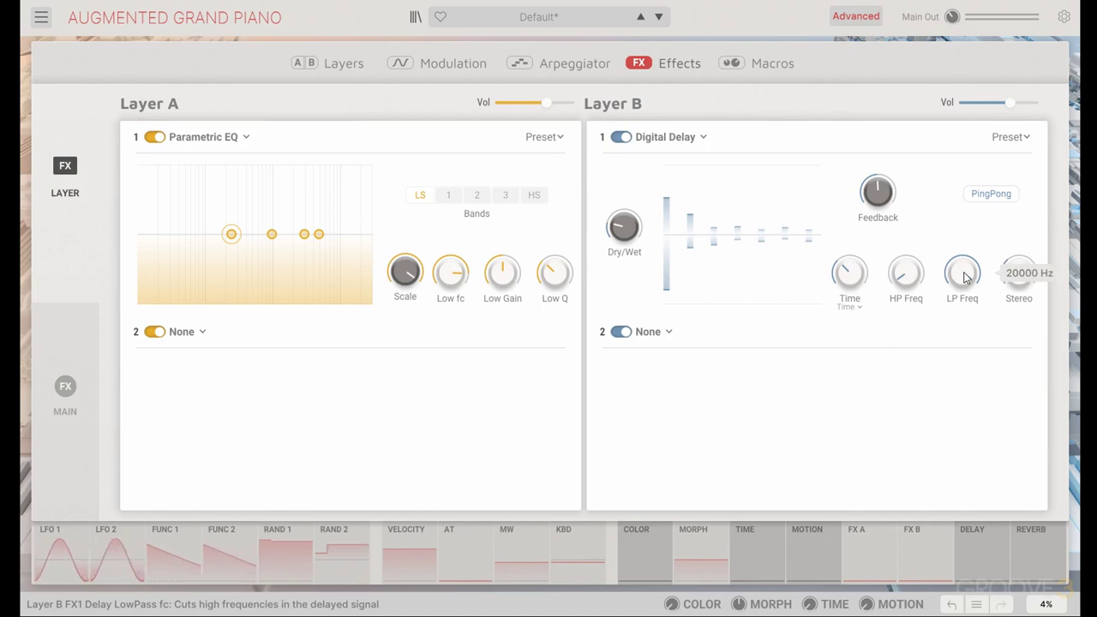
Load Pitch Shift Delay into slot 1 and raise its pitch shift to 4 semitones
left_click(690, 141)
left_click(719, 379)
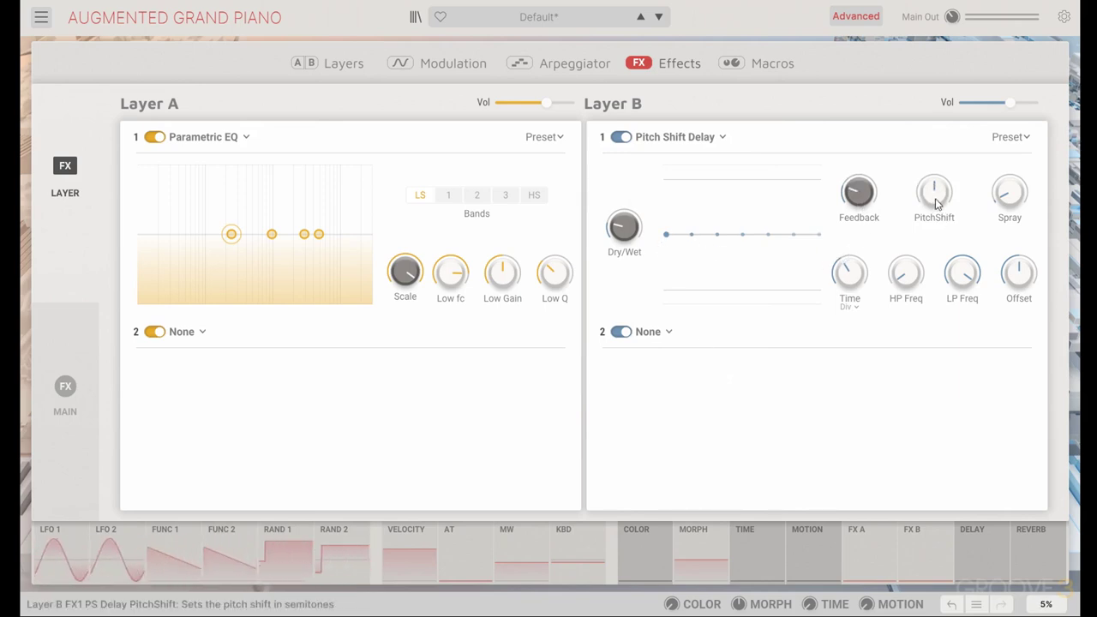
left_click_drag(934, 192, 934, 168)
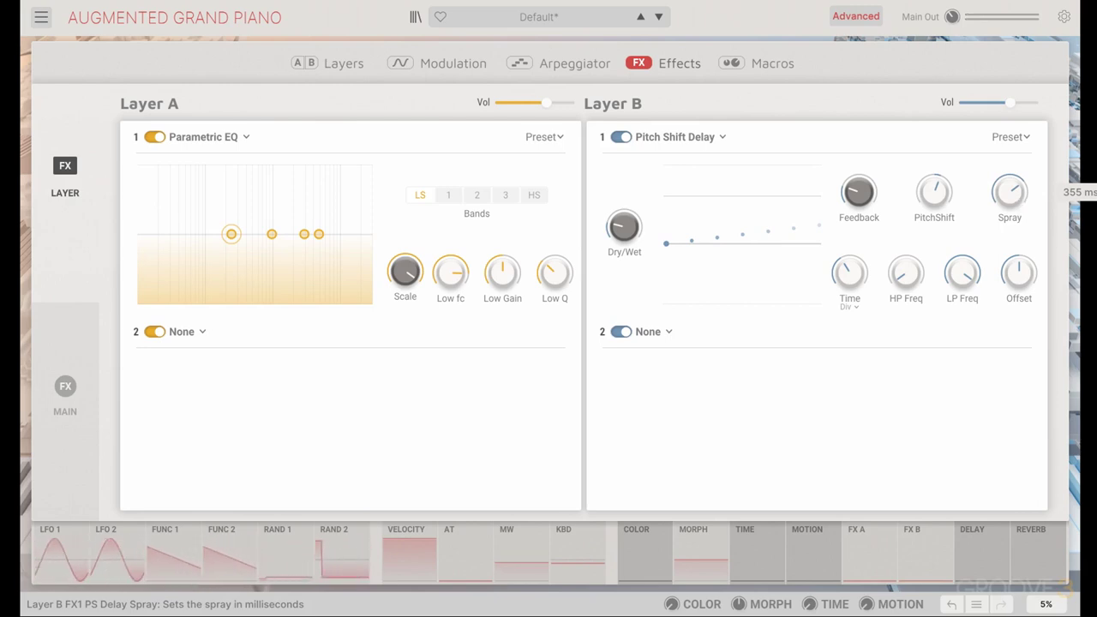
Set the Pitch Shift Delay's left-right Offset to about 18.2 ms
scroll(853, 274, "down", 2)
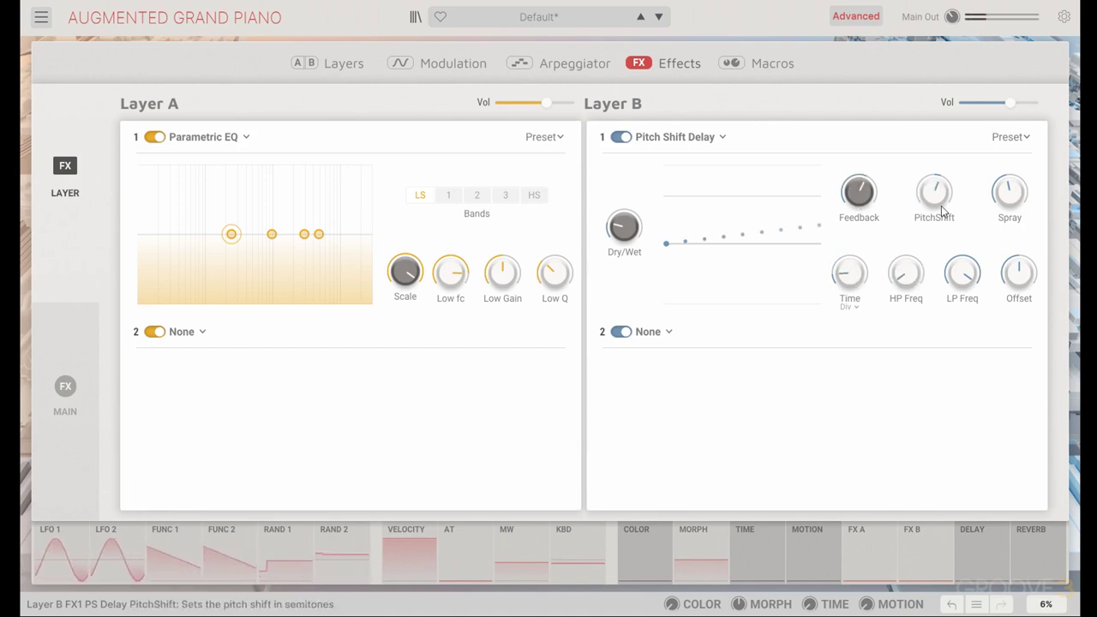
scroll(940, 209, "up", 10)
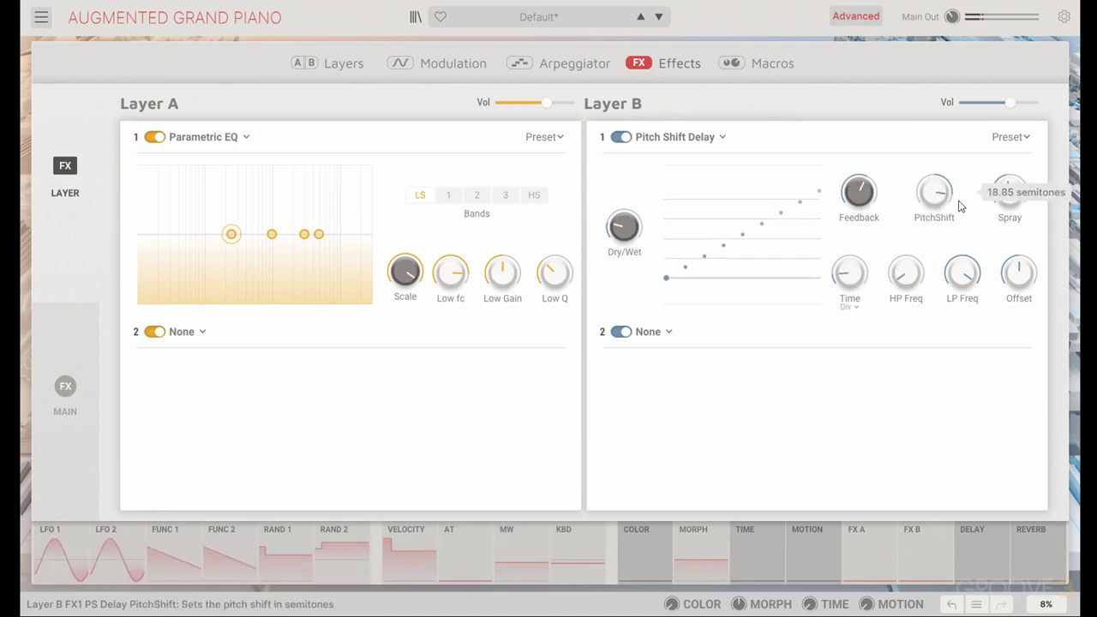
scroll(941, 207, "down", 2)
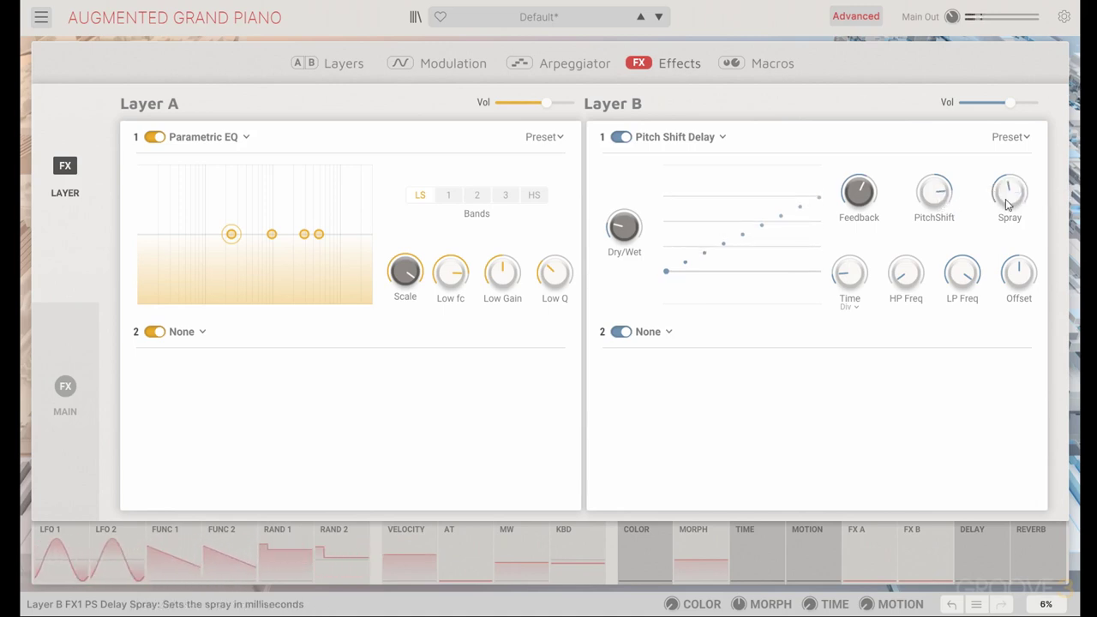
scroll(1009, 192, "down", 3)
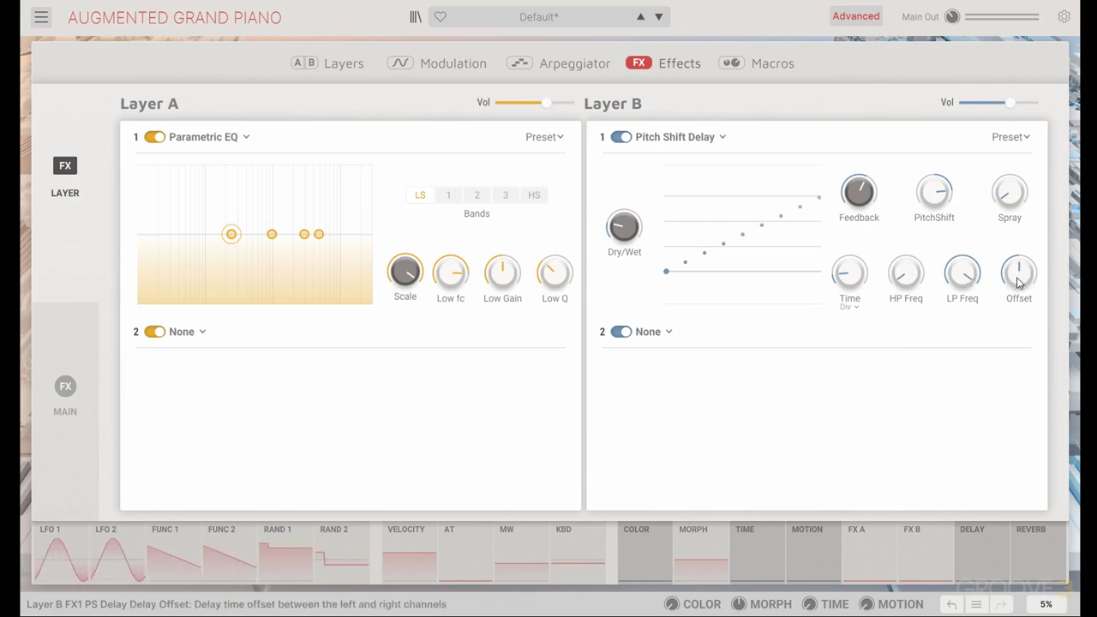
mouse_move(1019, 283)
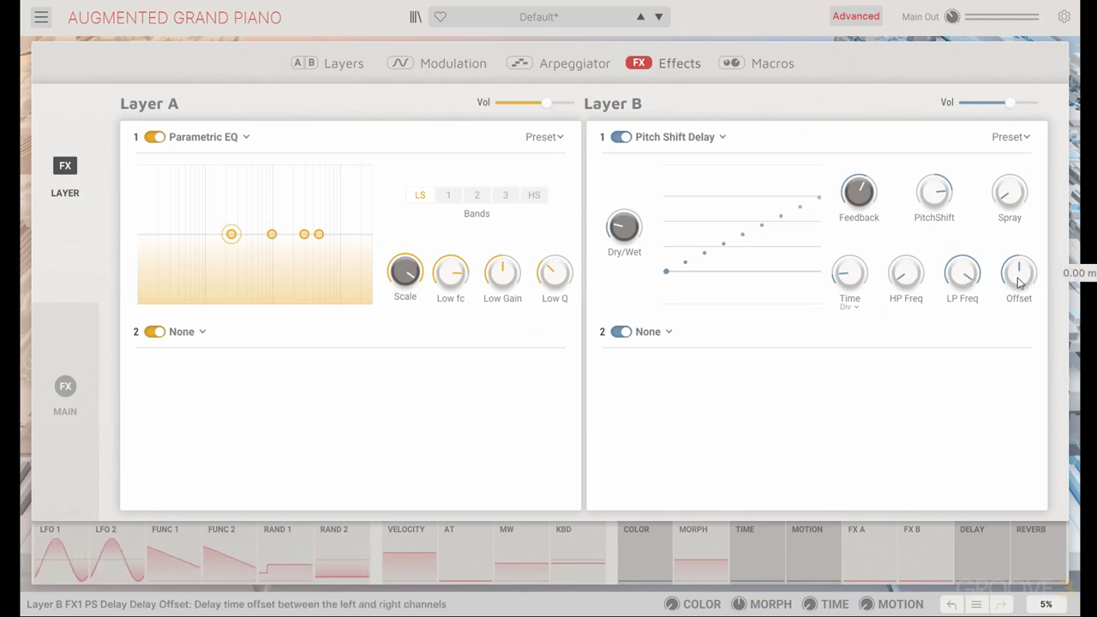
left_click_drag(1018, 283, 1019, 308)
scroll(1019, 283, "up", 10)
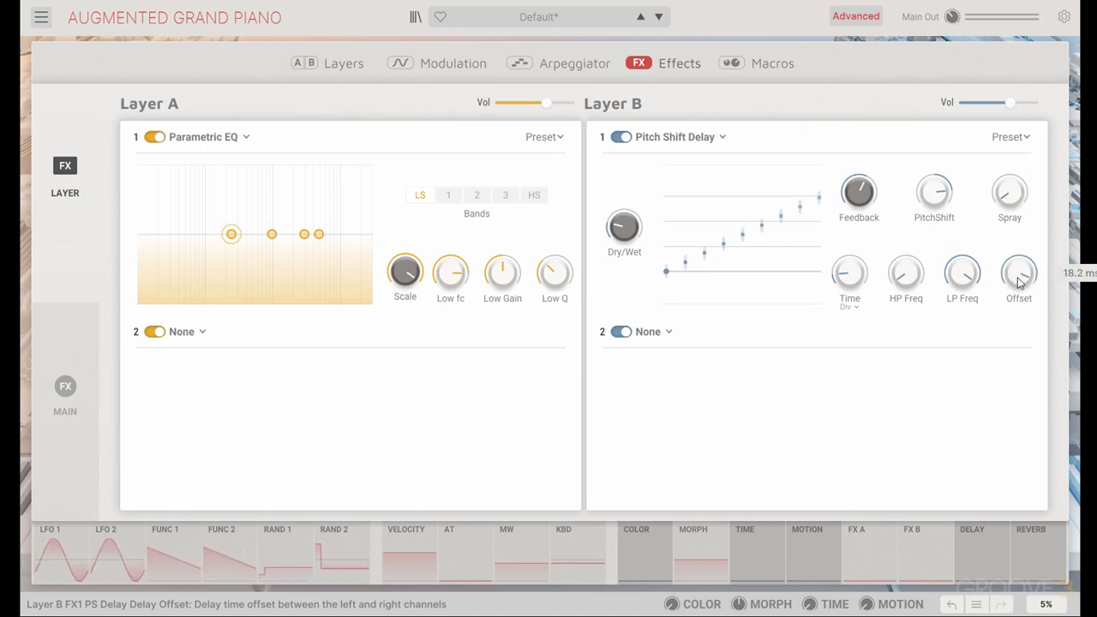
Load Tape Delay into slot 1 and adjust its intensity and delay time
left_click(706, 139)
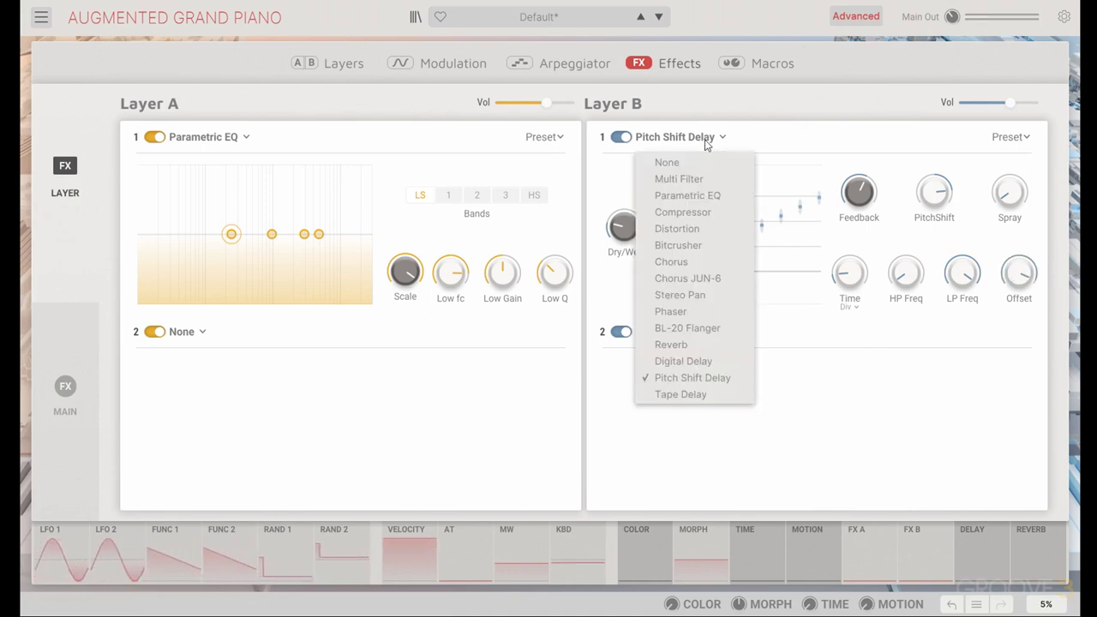
left_click(725, 393)
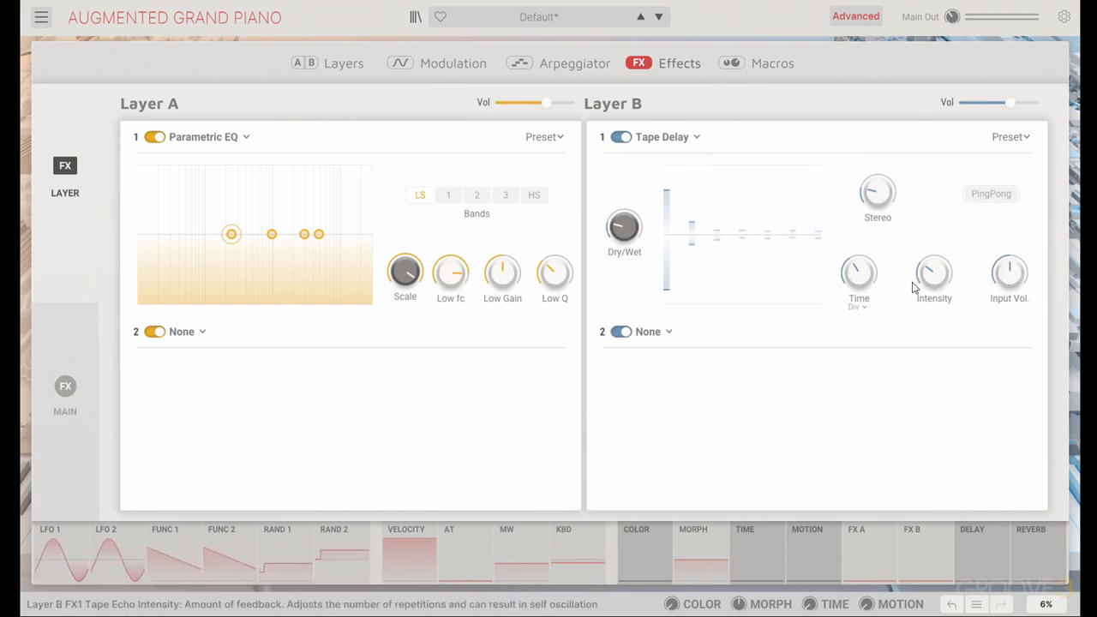
left_click_drag(913, 286, 925, 285)
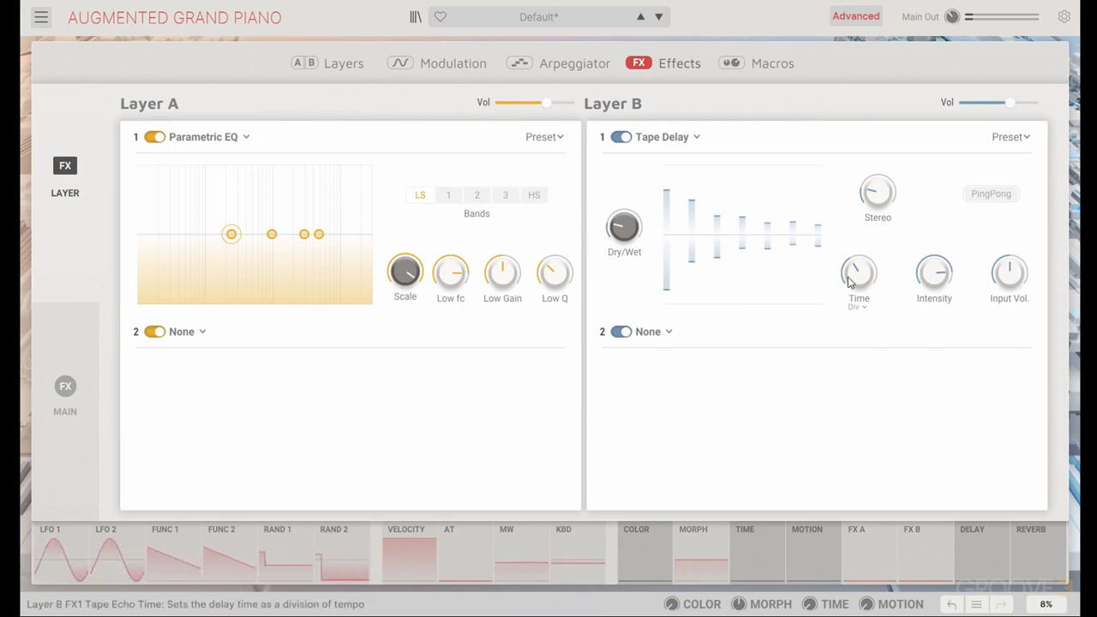
mouse_move(852, 278)
left_mouse_down()
mouse_move(853, 250)
mouse_move(852, 276)
left_mouse_up()
left_click_drag(932, 283, 933, 276)
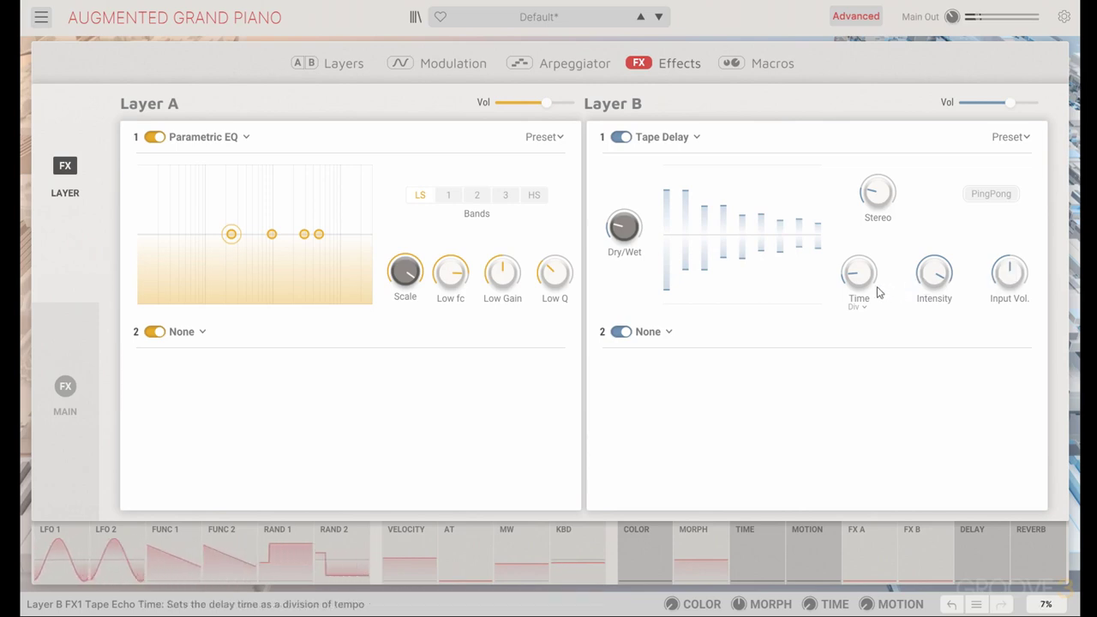
Set tape delay stereo and 1/4 time with intensity 0.624, then add Chorus to slot 2
mouse_move(862, 287)
mouse_move(938, 282)
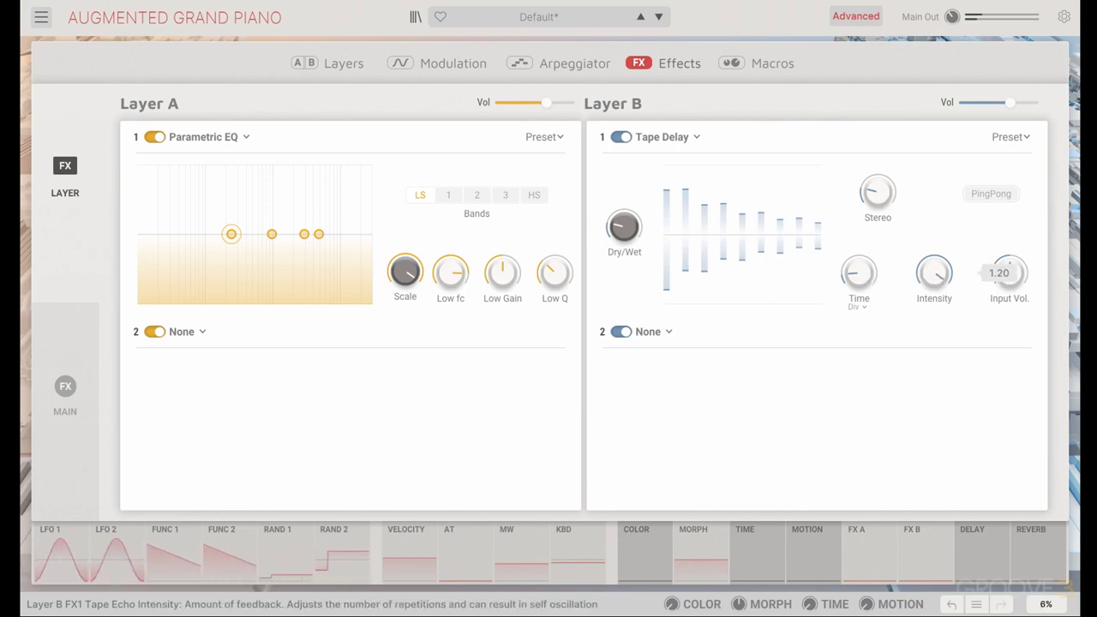
mouse_move(898, 211)
left_mouse_down()
mouse_move(898, 182)
mouse_move(898, 214)
left_mouse_up()
left_click_drag(859, 273, 859, 257)
mouse_move(934, 273)
left_mouse_down()
mouse_move(934, 251)
mouse_move(934, 279)
left_mouse_up()
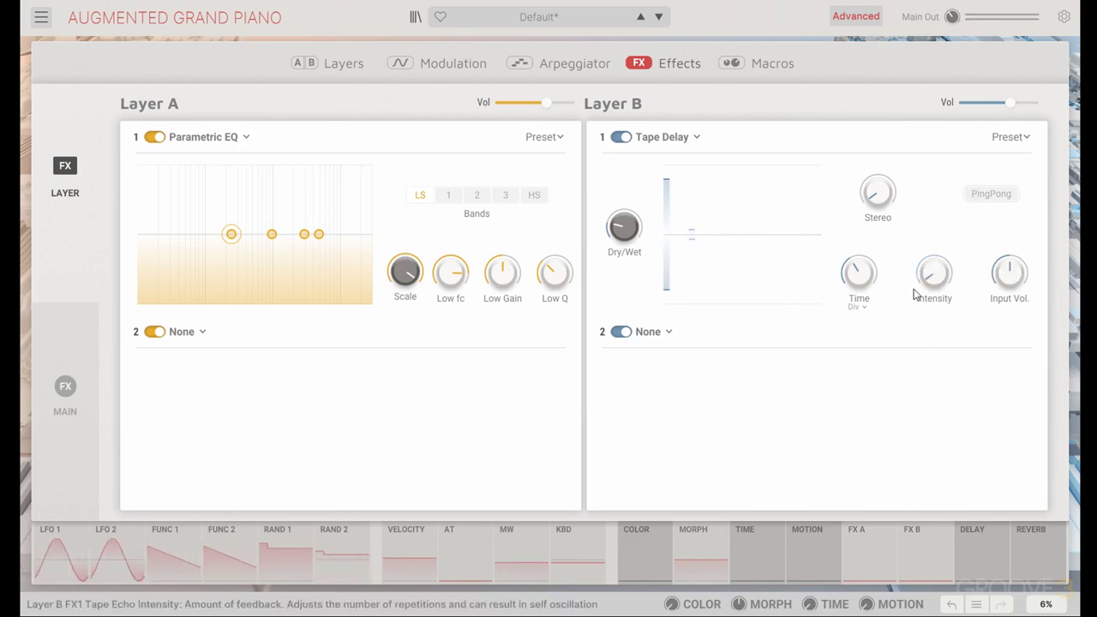
left_click_drag(946, 291, 946, 267)
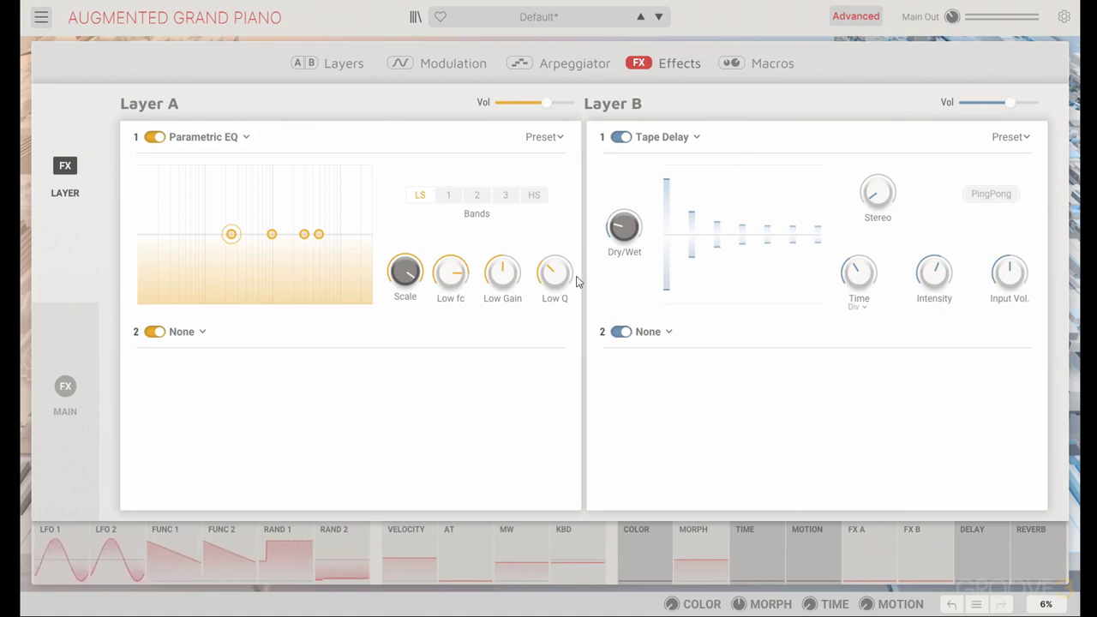
left_click(661, 334)
left_click(694, 459)
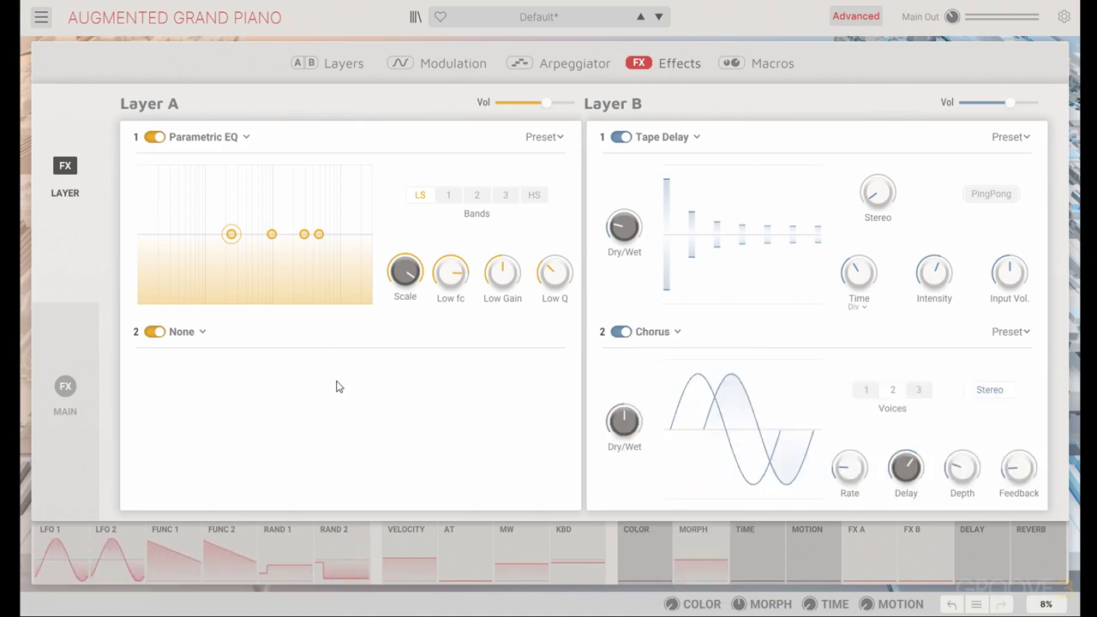
Switch the main Delay type to Pitch Shift, then to Tape
left_click(59, 388)
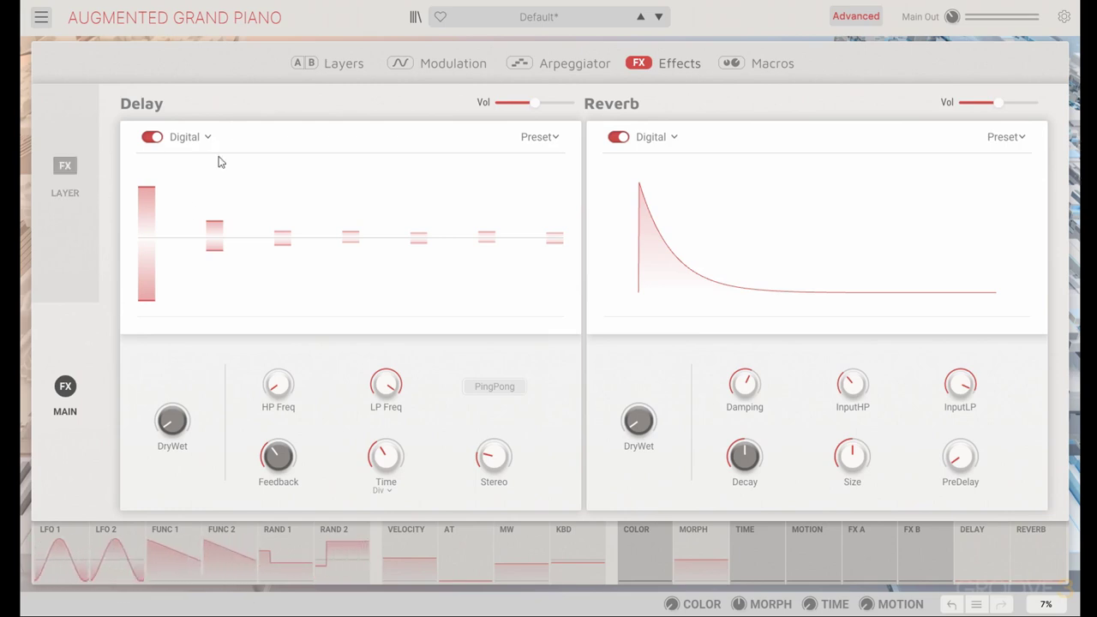
left_click(197, 138)
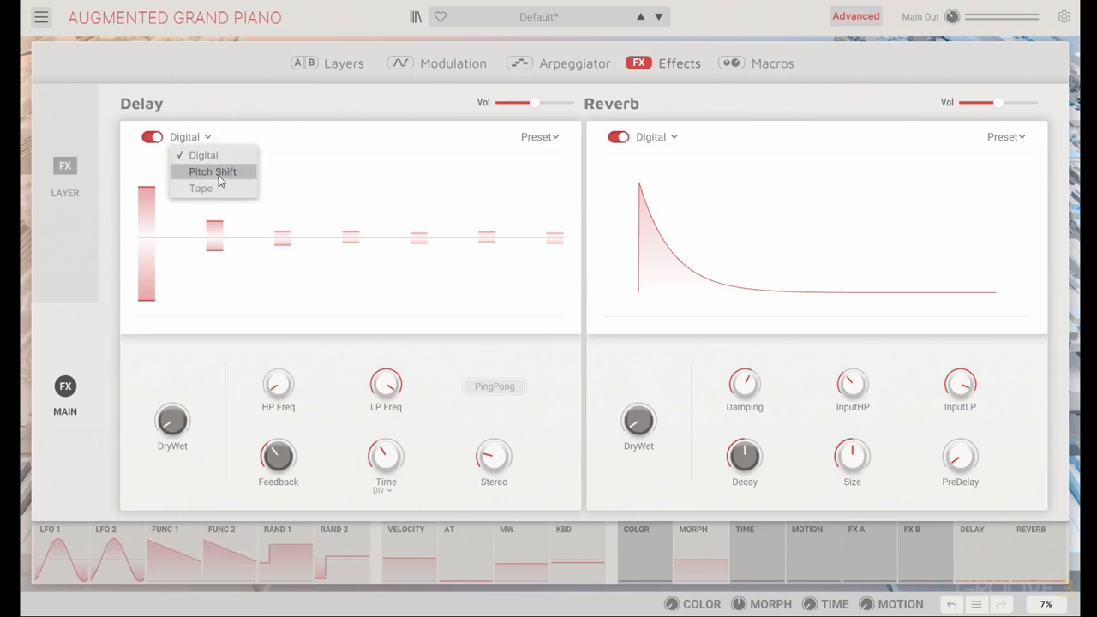
left_click(220, 172)
left_click(203, 140)
left_click(217, 190)
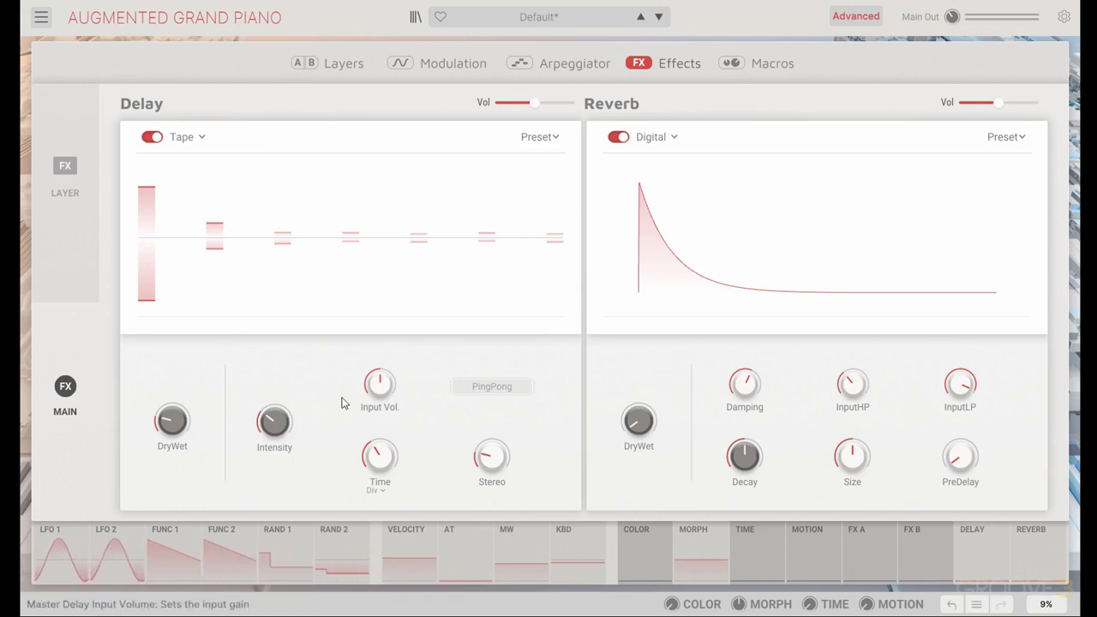
Toggle the Tape delay off and back on, and browse its presets without choosing one
left_click(151, 138)
left_click(152, 138)
left_click(540, 137)
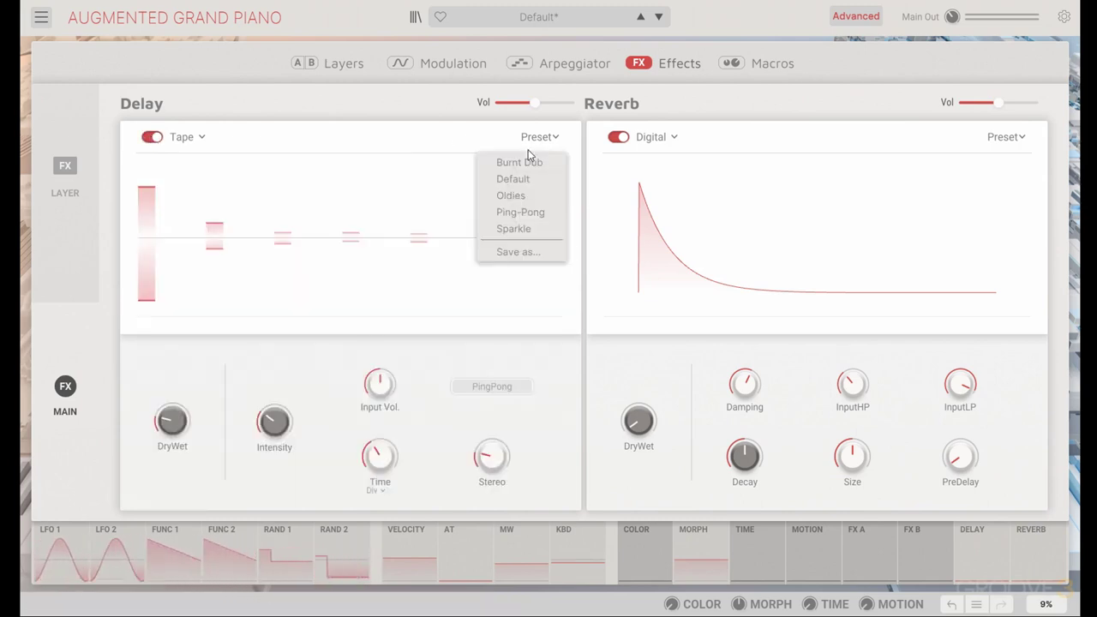
left_click(356, 114)
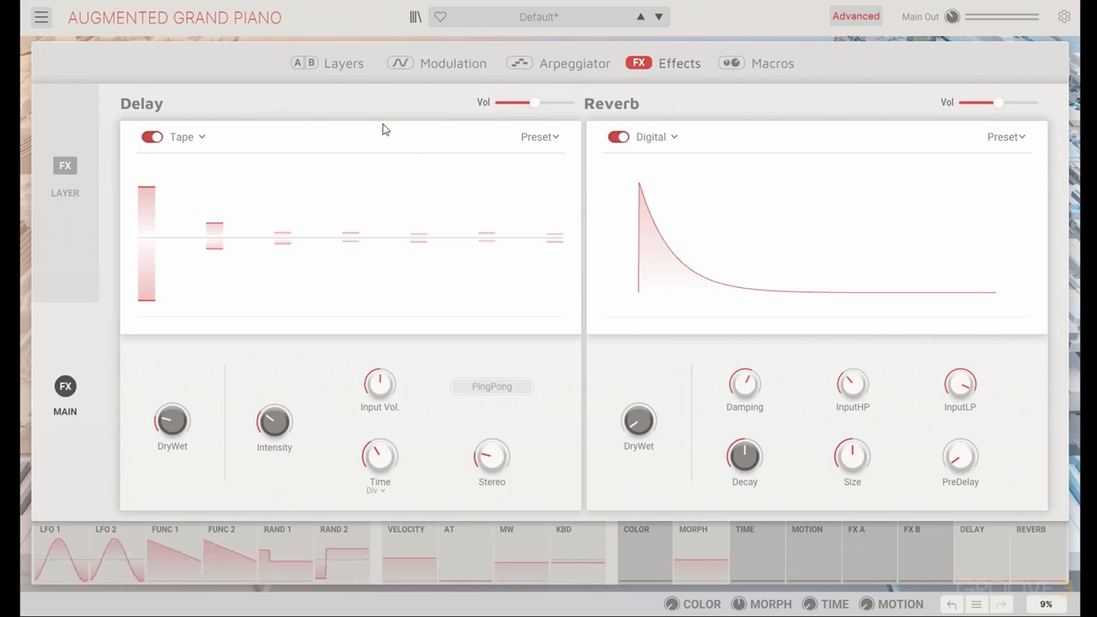
left_click(668, 140)
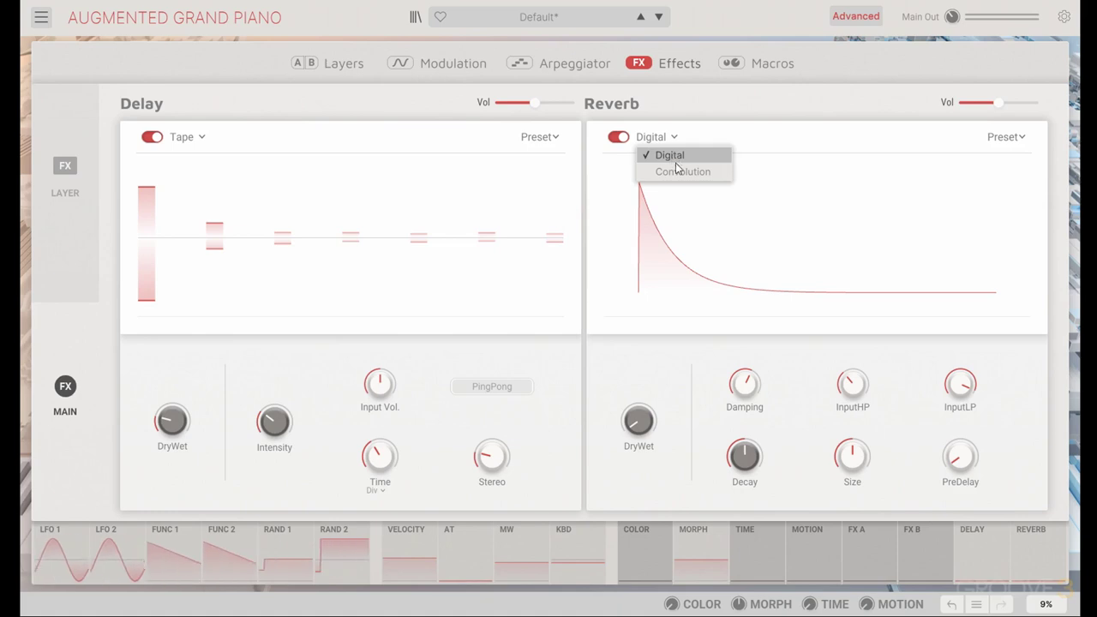
Change the main Reverb from Digital to Convolution and load the Large Concert Hall room
left_click(677, 172)
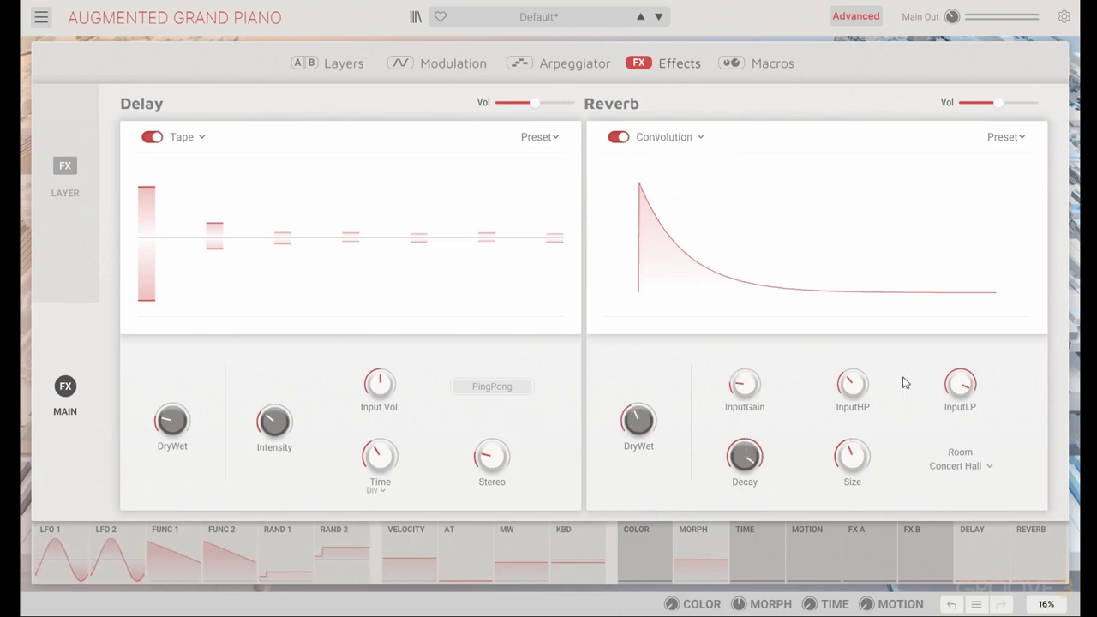
left_click(959, 466)
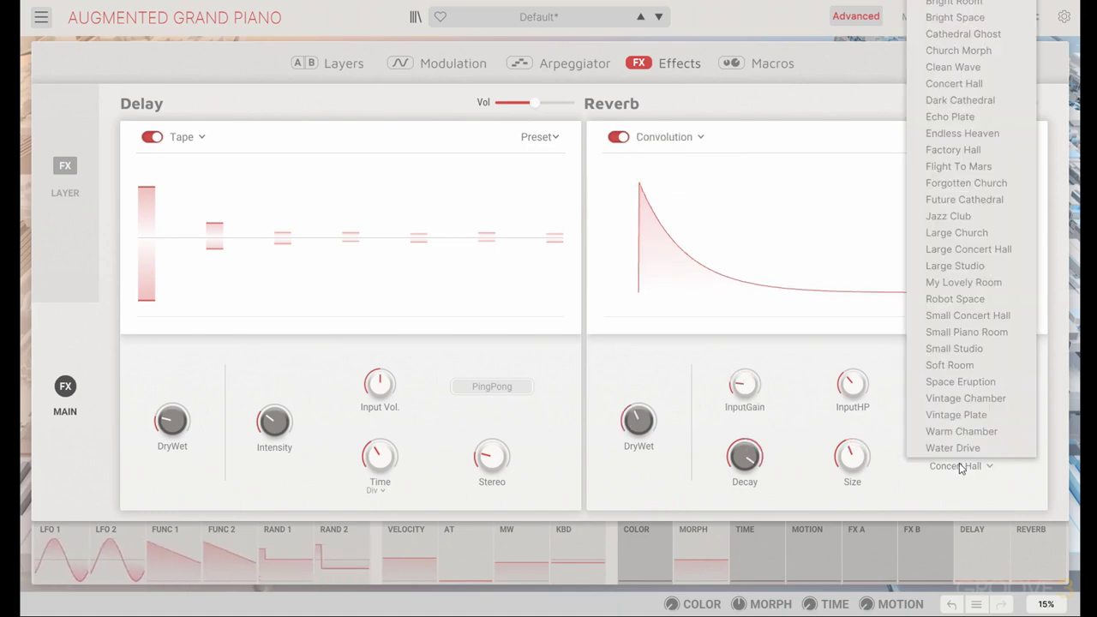
left_click(992, 257)
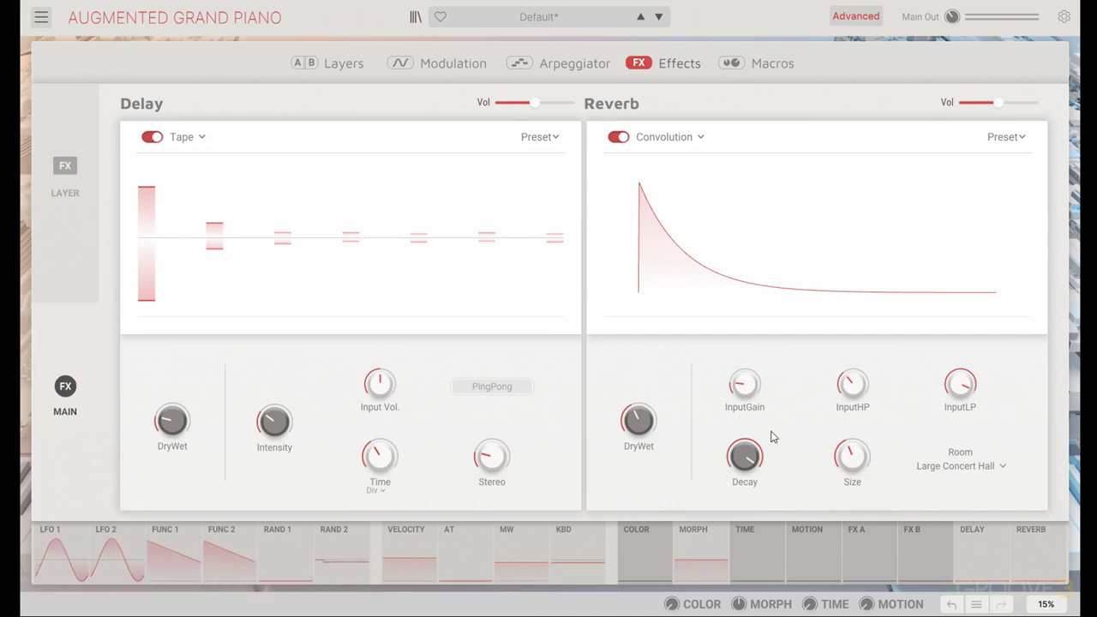
left_click(990, 468)
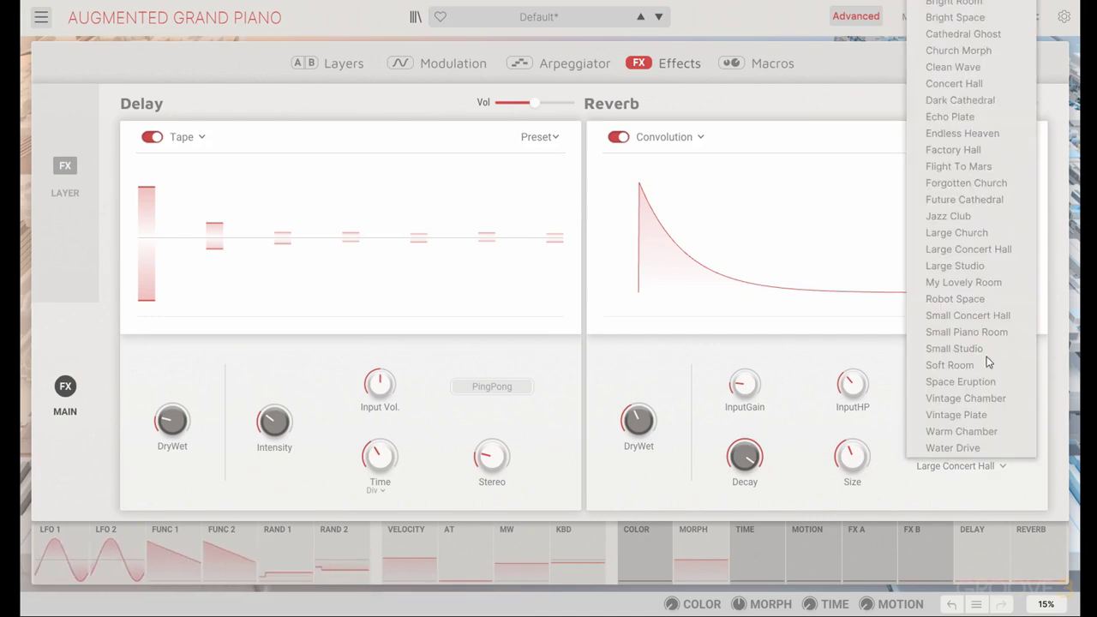
left_click(793, 357)
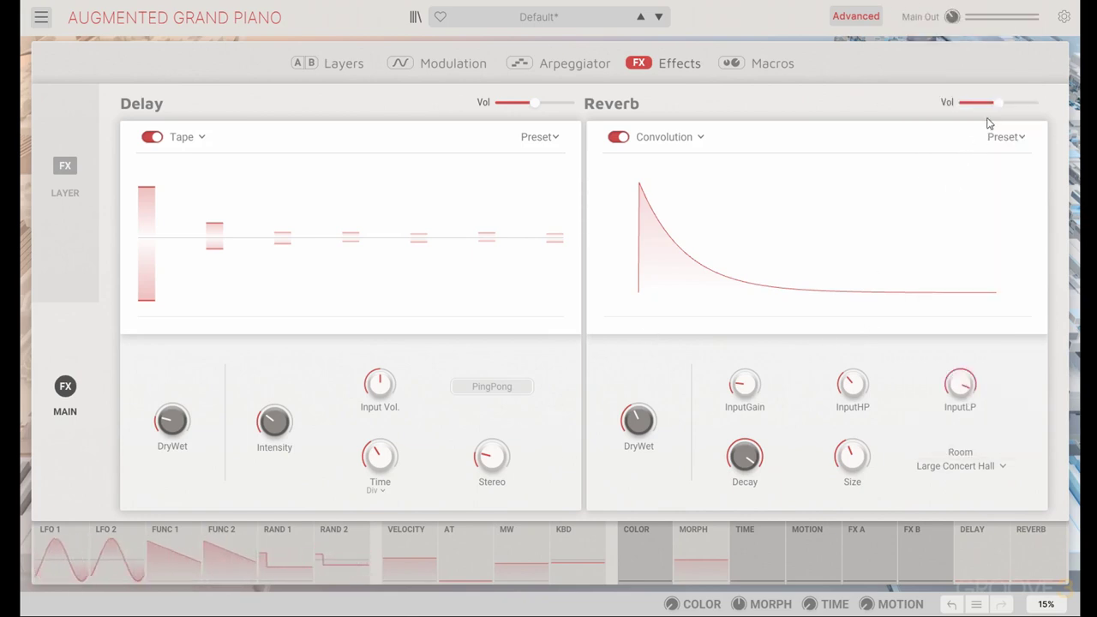
mouse_move(538, 105)
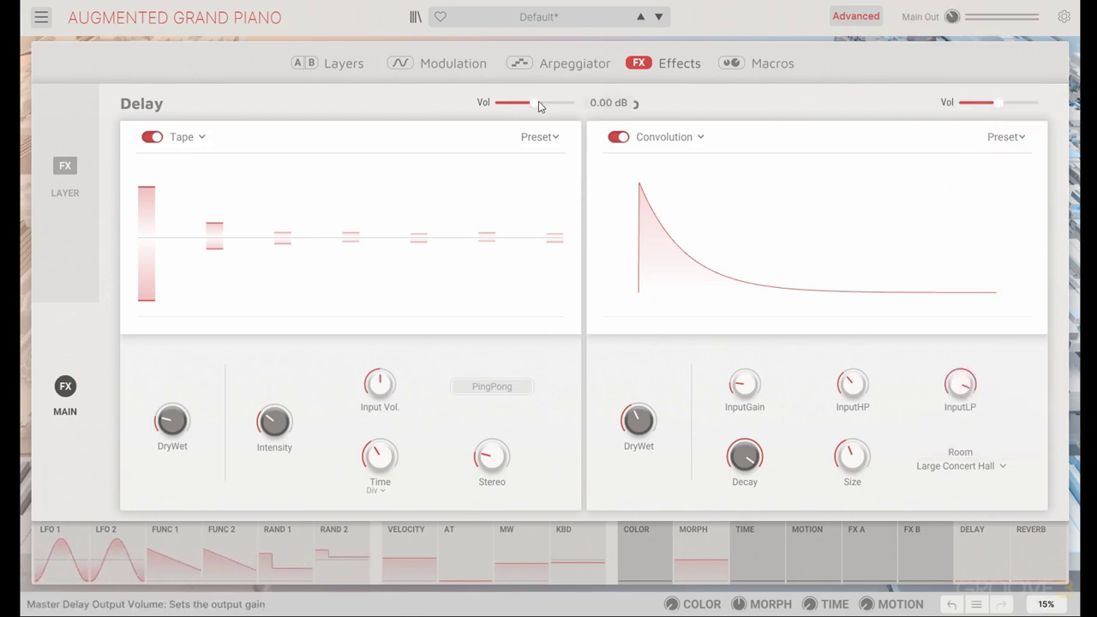